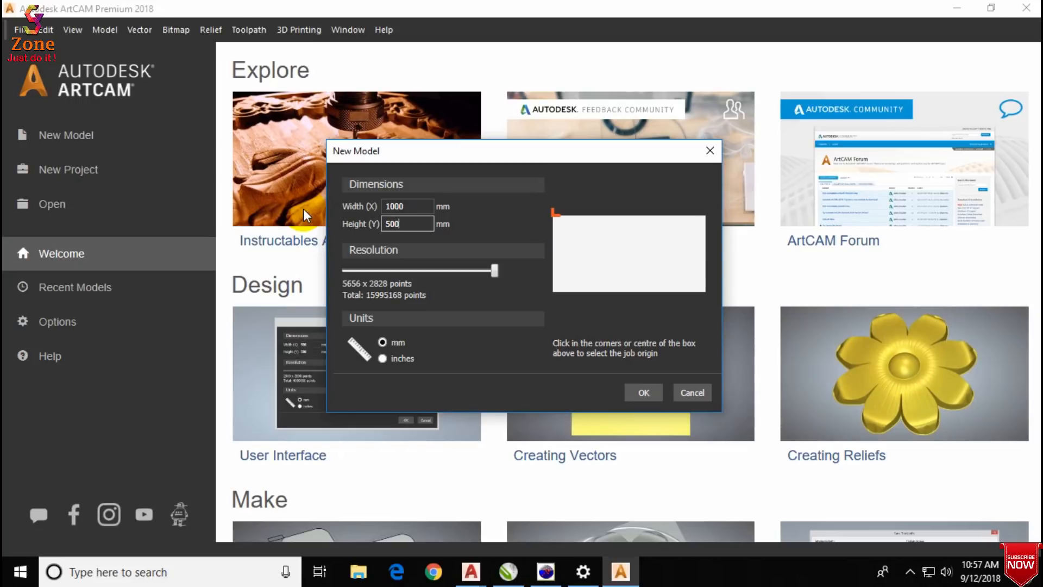
Create the 1000 by 500 mm model and draw a three-sided polygon in it with a radius of about 145 mm.
click(638, 393)
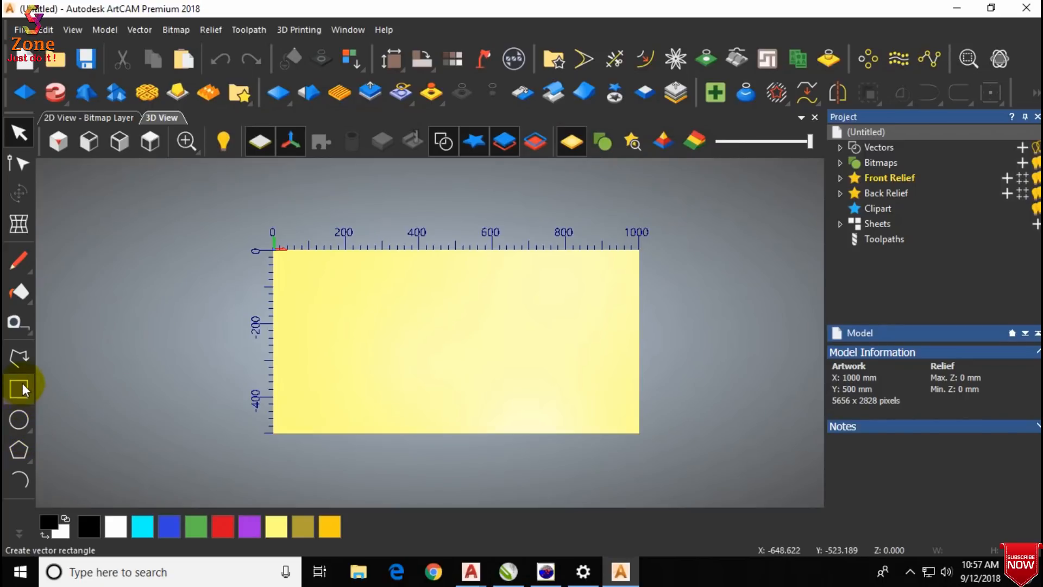
click(20, 448)
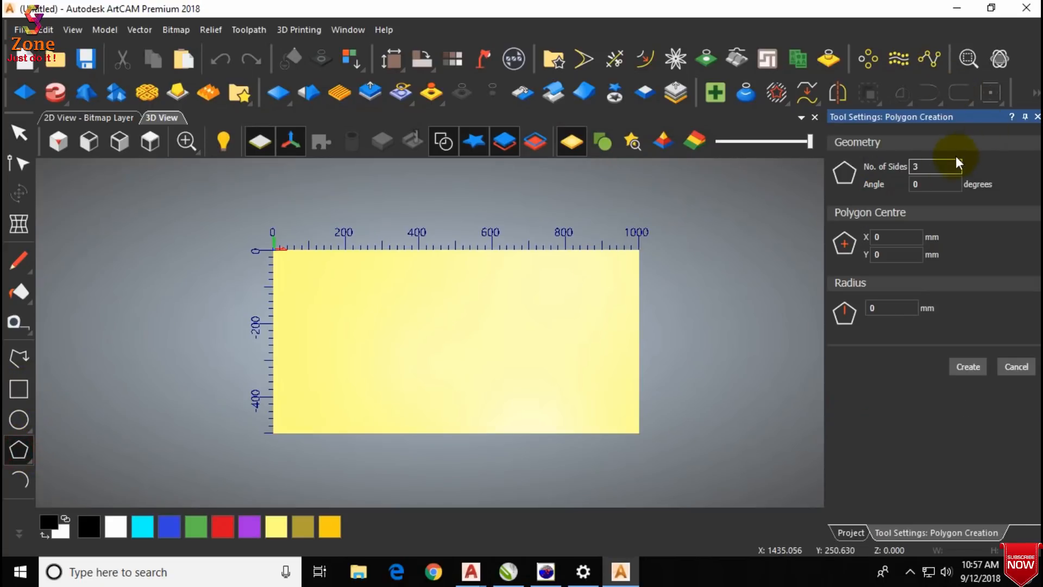
click(402, 305)
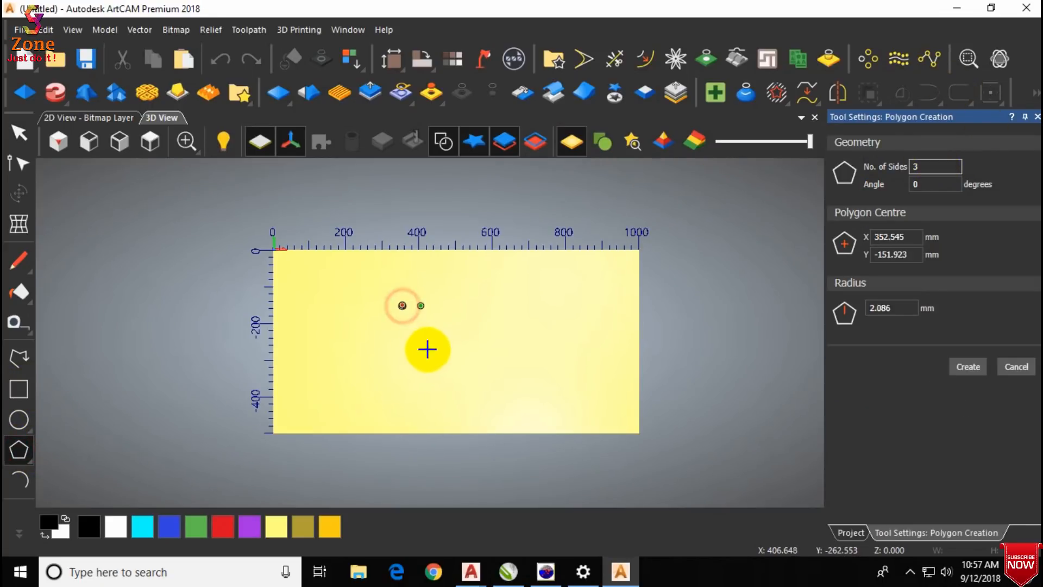
drag(428, 349, 455, 349)
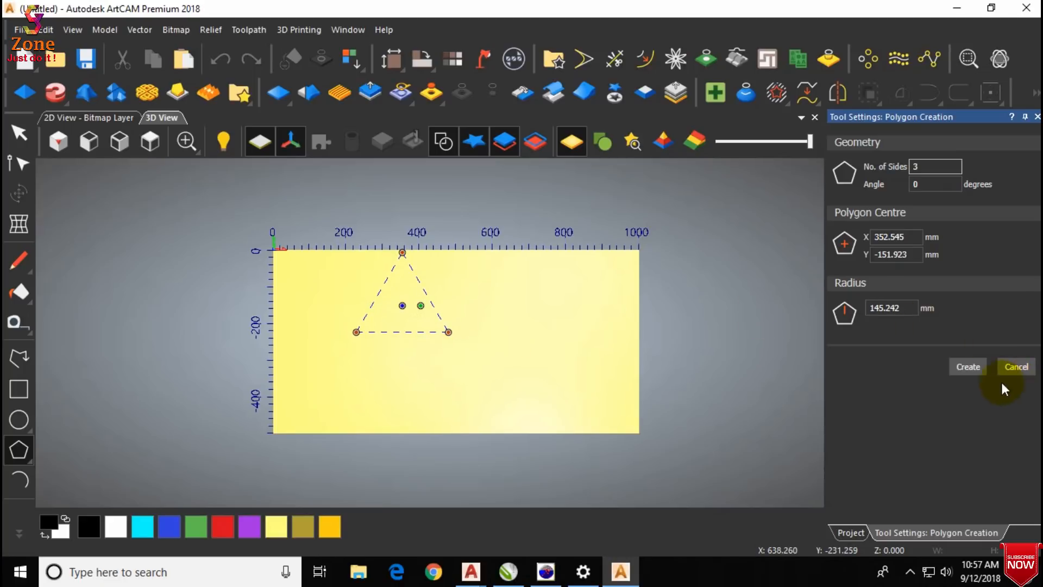
click(970, 367)
click(1005, 368)
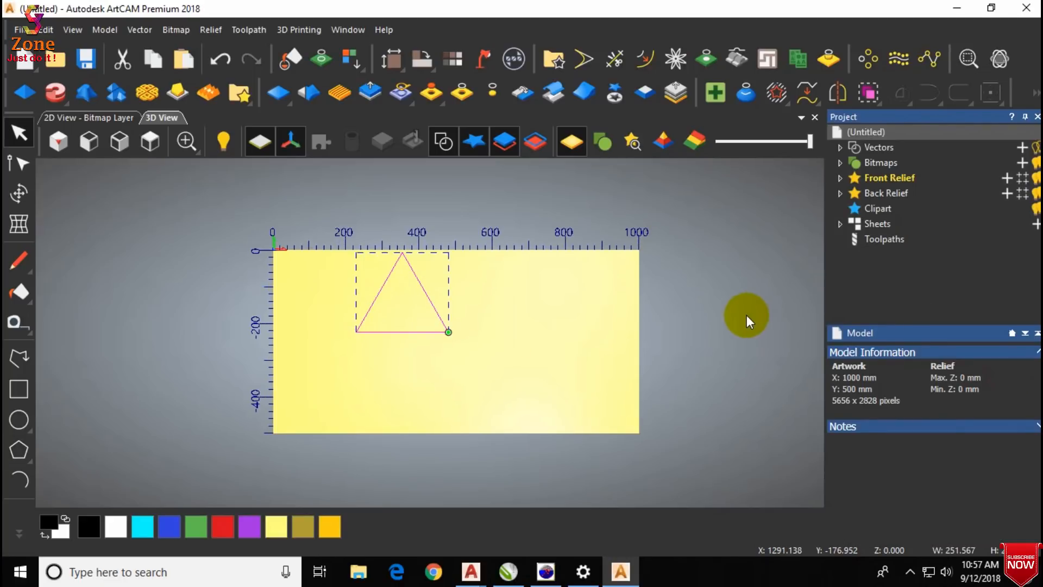
Centre the triangle on the model and scale it to a width of 50 mm with the aspect ratio maintained.
drag(406, 298, 461, 344)
scroll(462, 344, up, 1)
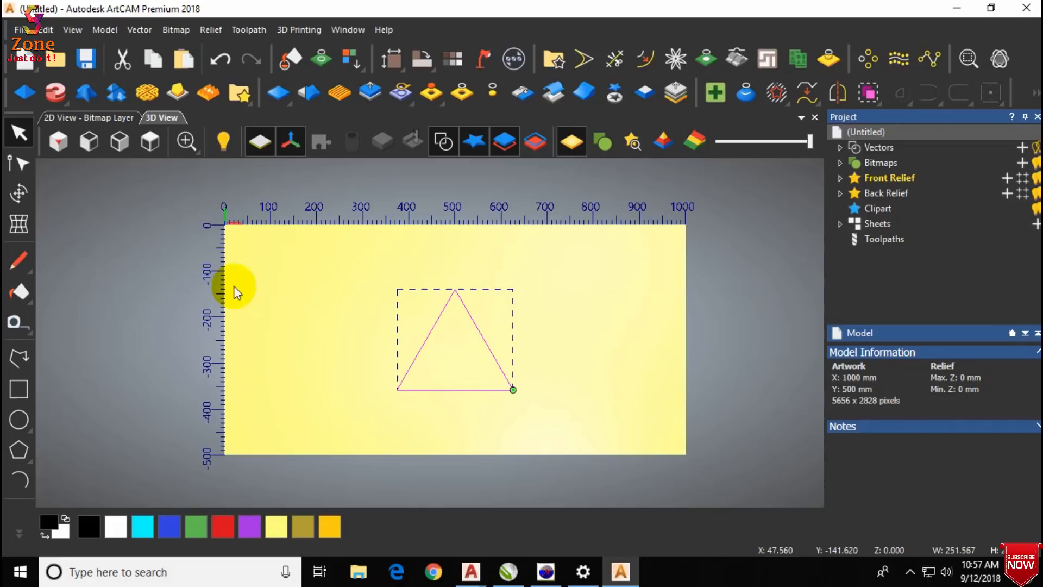
click(16, 194)
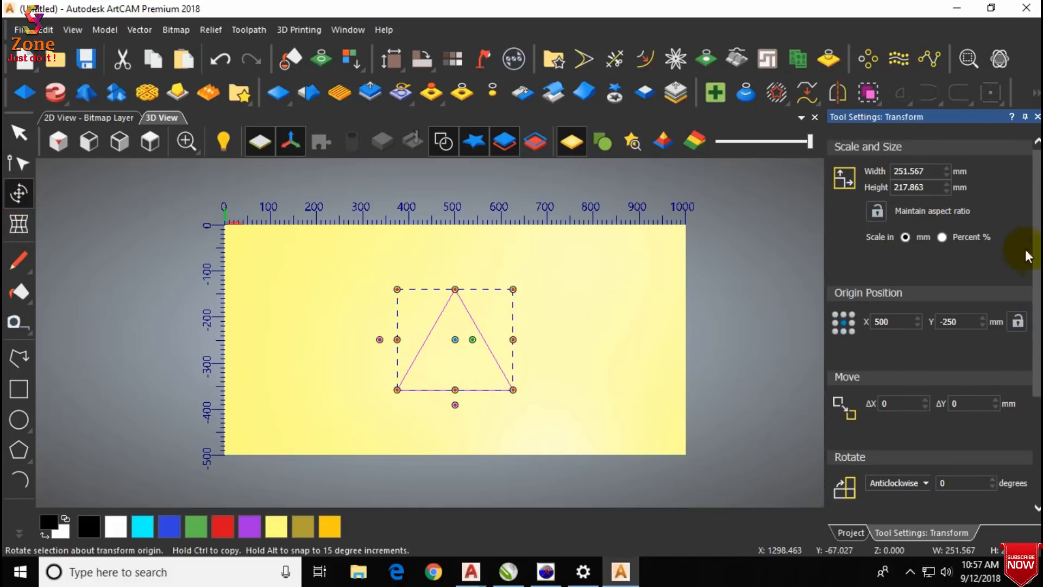
click(878, 212)
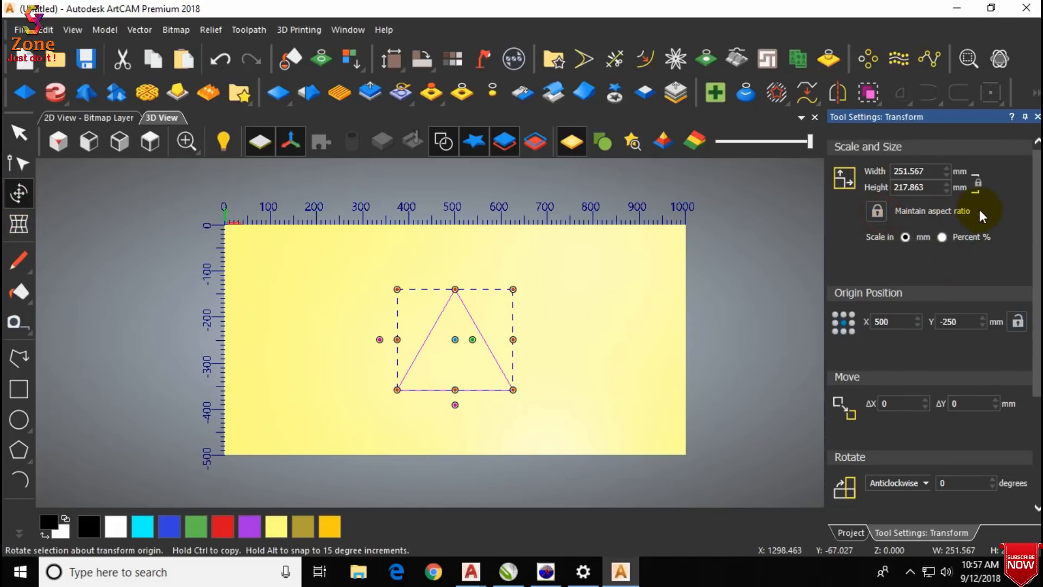
drag(929, 170, 882, 171)
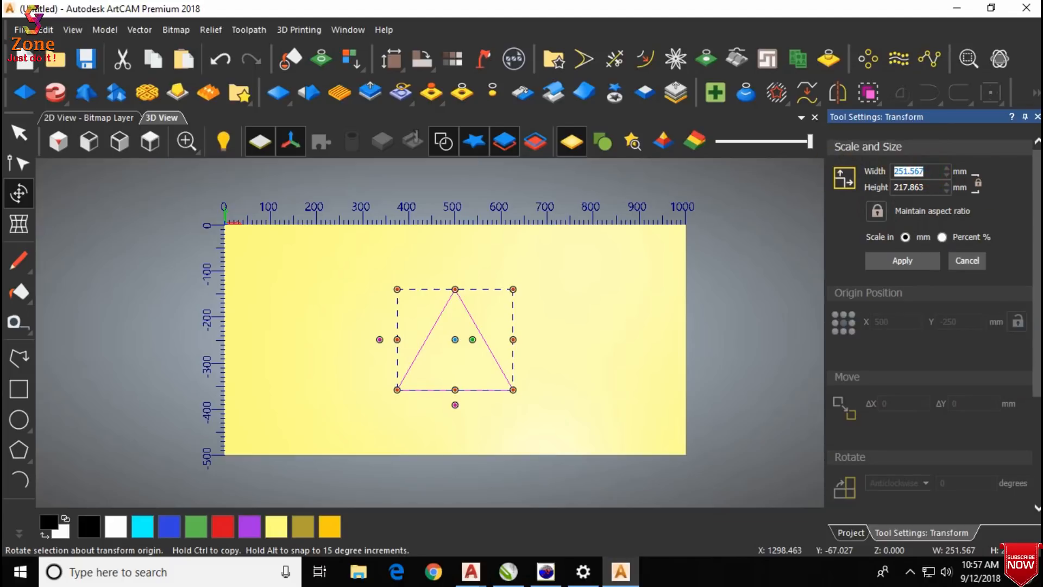
text(50)
click(915, 266)
scroll(426, 340, up, 1)
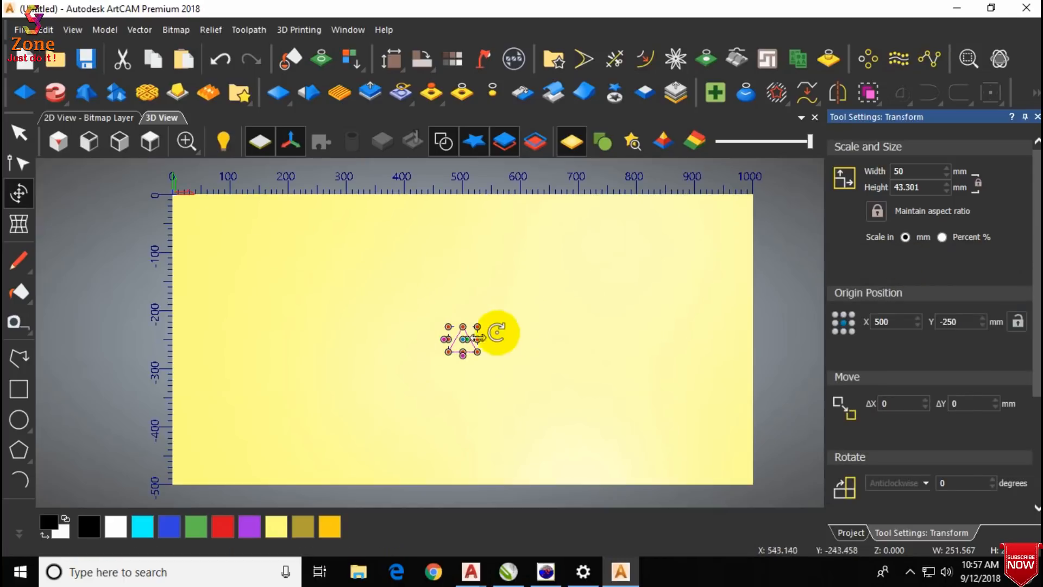
Move the small triangle horizontally to near the model's left edge.
click(531, 330)
scroll(505, 343, down, 1)
drag(496, 315, 399, 378)
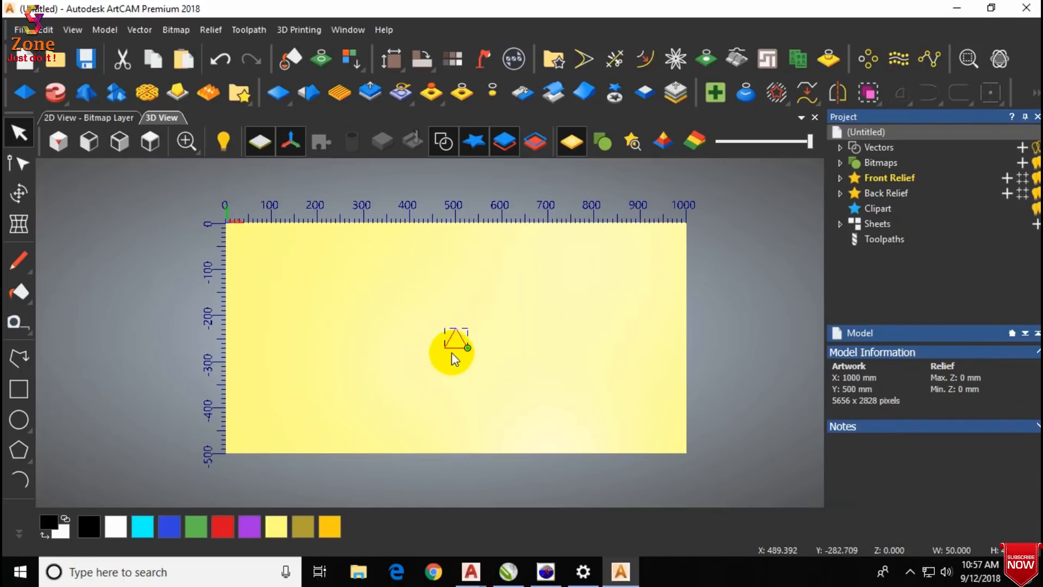
scroll(452, 352, up, 1)
drag(445, 345, 209, 356)
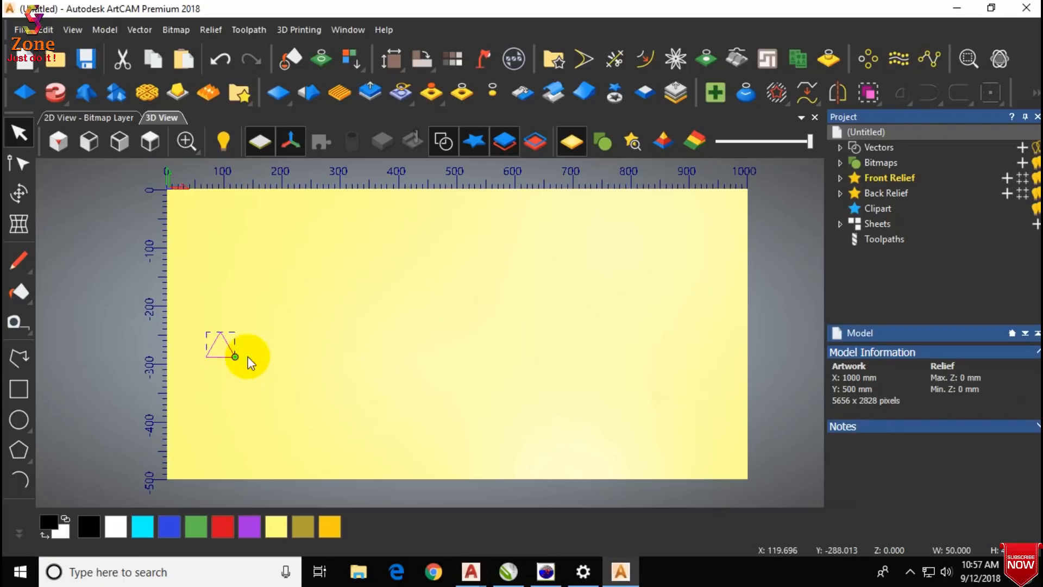
Block copy the triangle into 20 columns and 1 row with zero gaps.
click(840, 103)
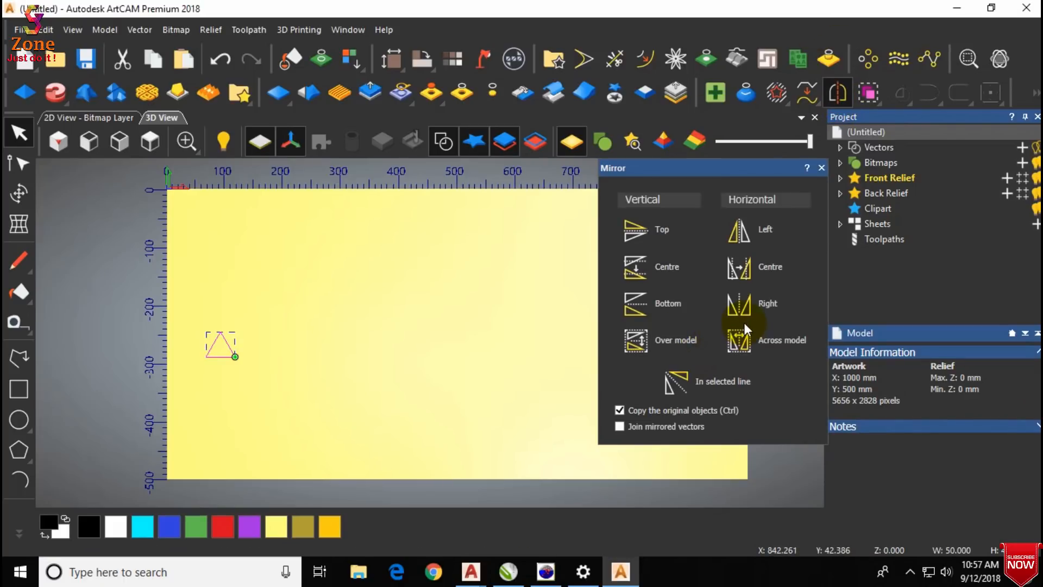
click(821, 167)
click(866, 59)
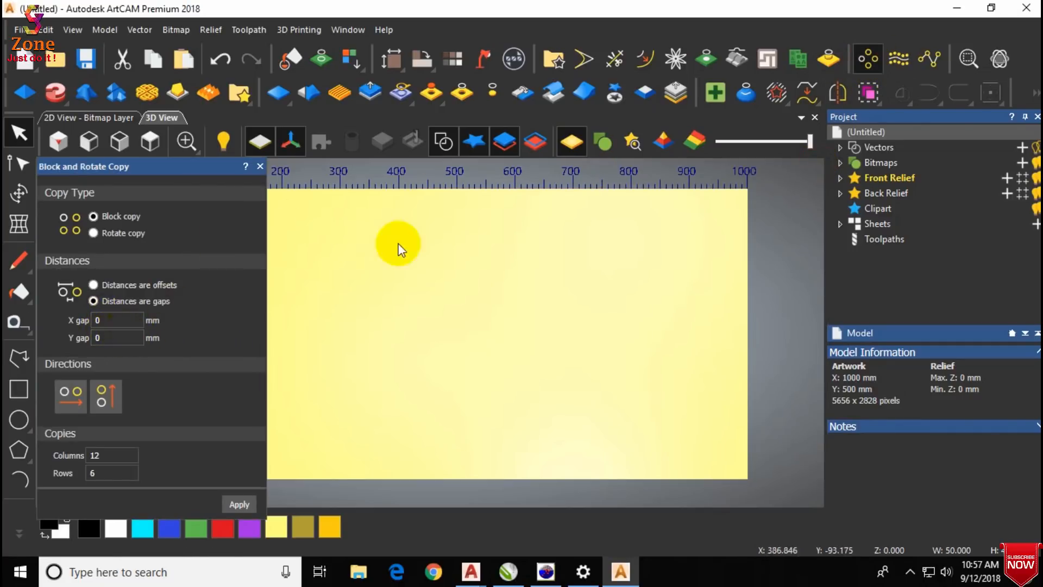
scroll(421, 262, down, 3)
scroll(334, 351, up, 3)
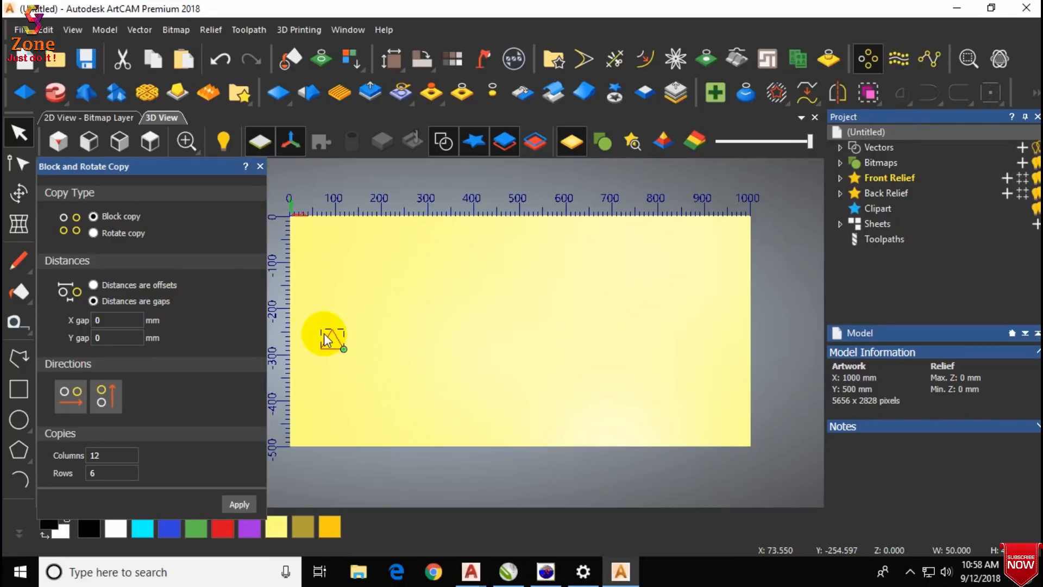
drag(110, 467, 46, 476)
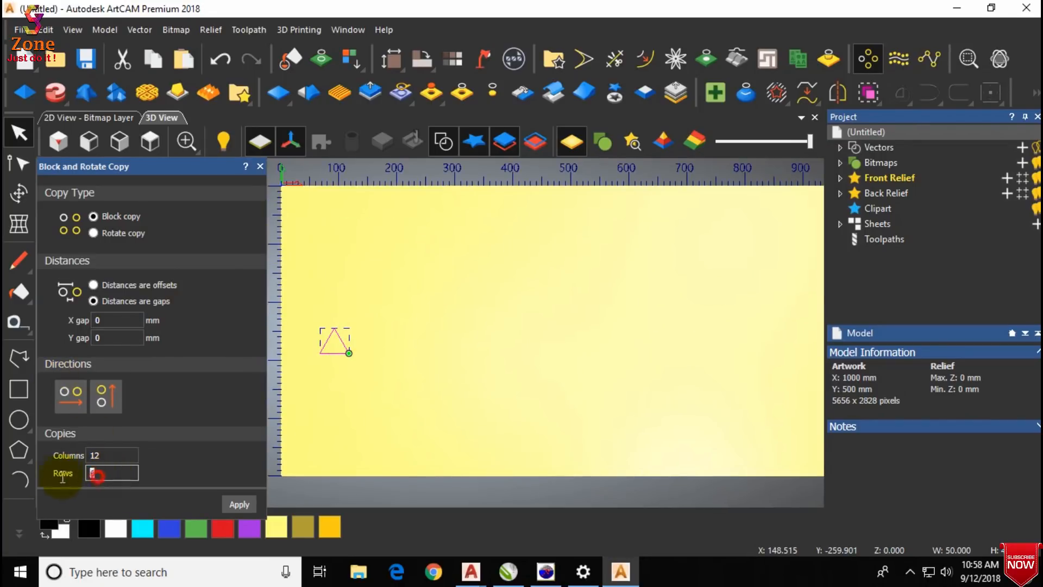
text(1)
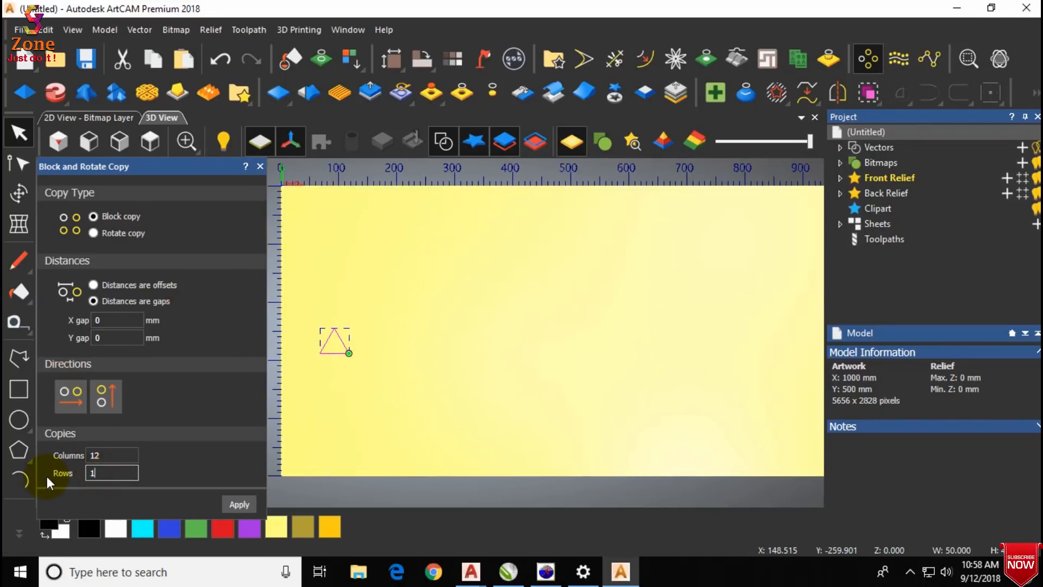
double_click(130, 457)
text(20)
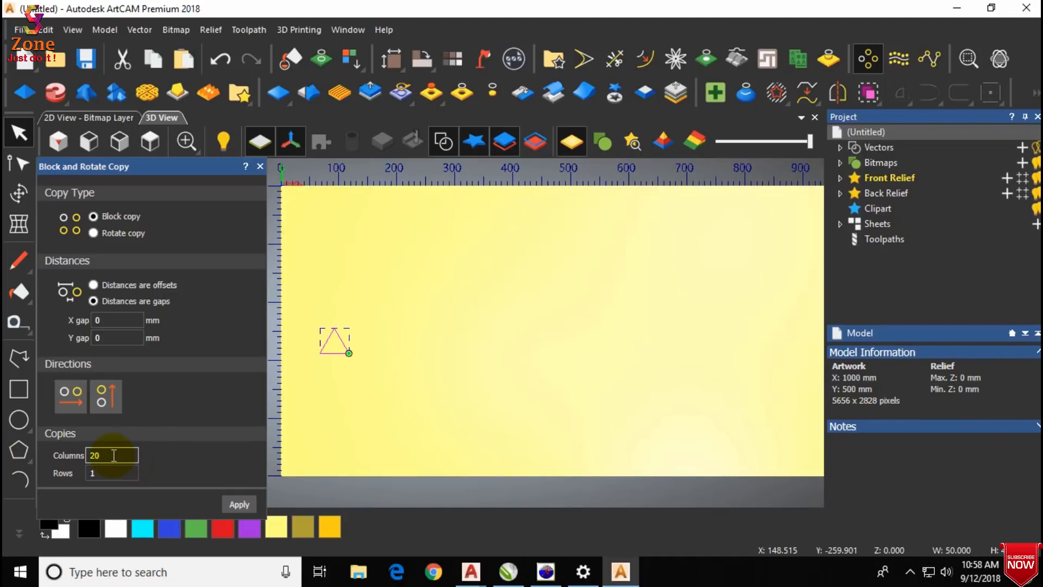
click(243, 505)
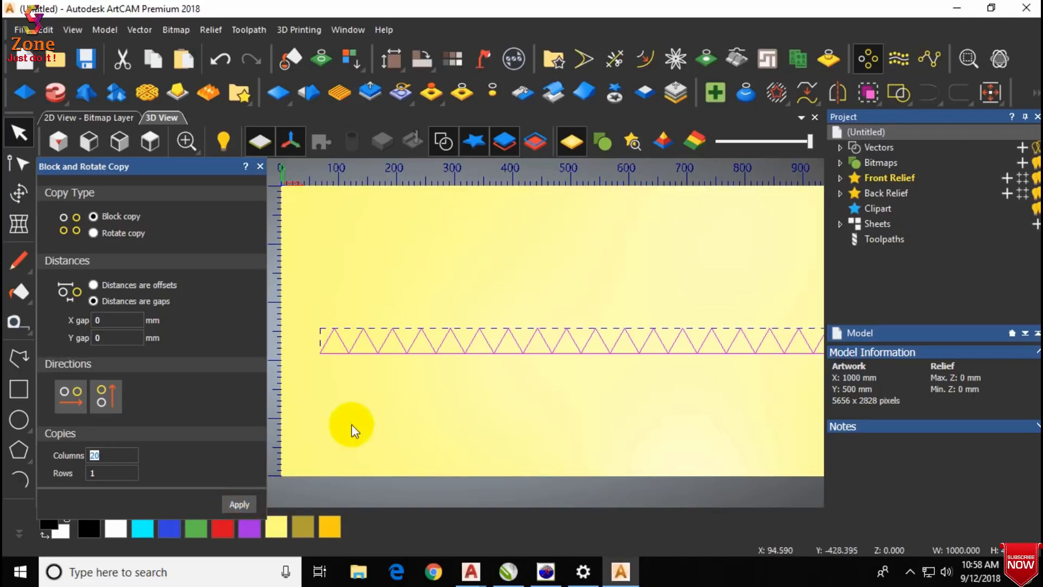
scroll(413, 380, down, 2)
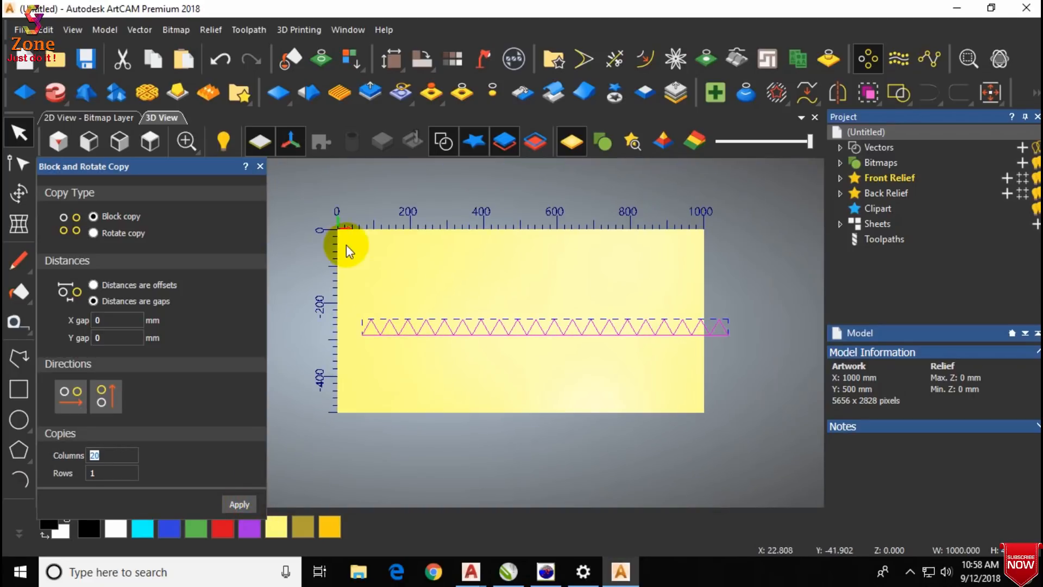
click(260, 167)
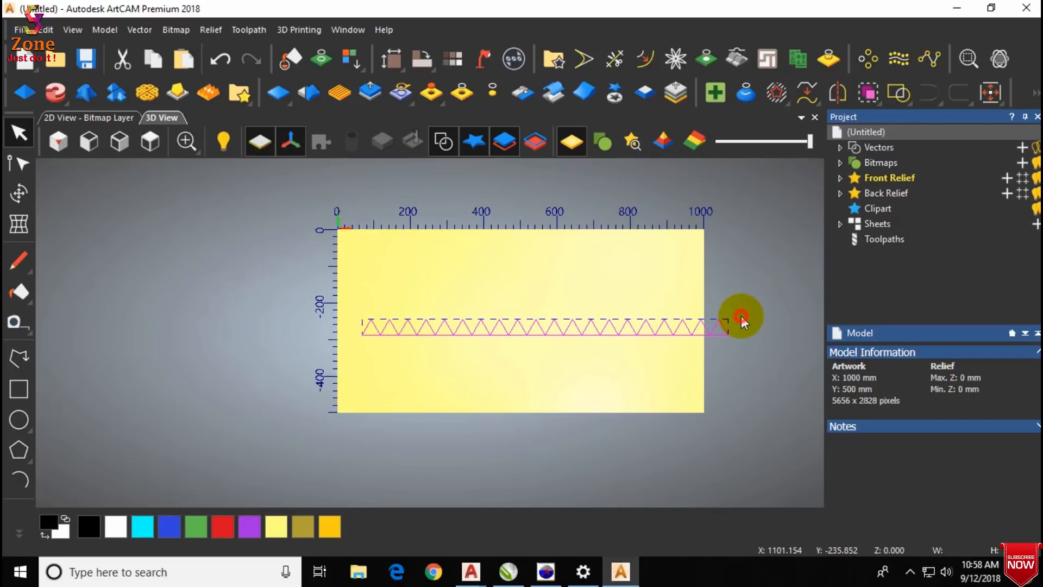
Select the whole row of triangles and centre it on the model so it spans the full width.
drag(753, 300, 374, 397)
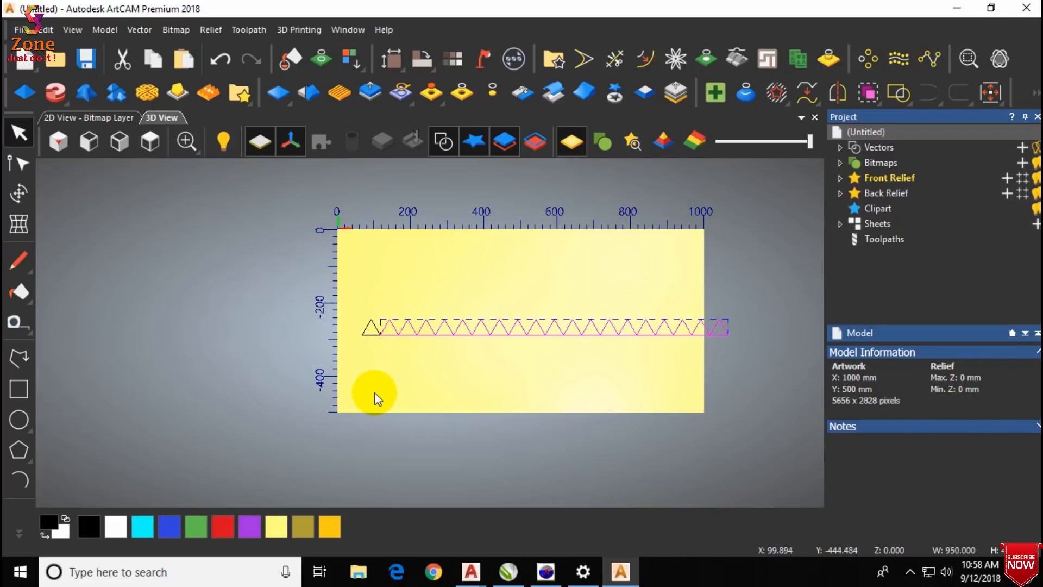
click(578, 361)
drag(758, 296, 325, 397)
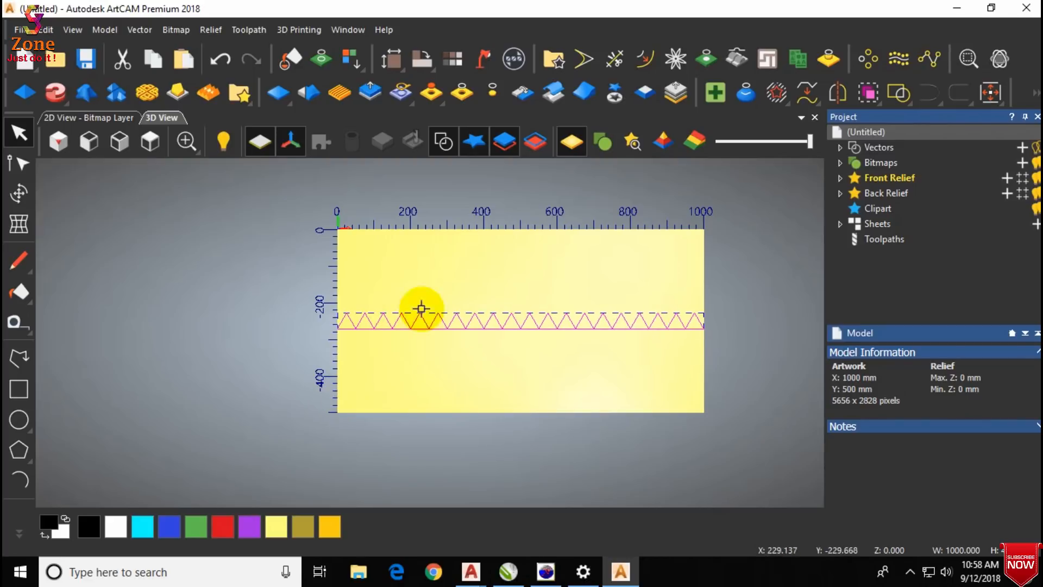
scroll(345, 328, up, 1)
scroll(598, 323, down, 1)
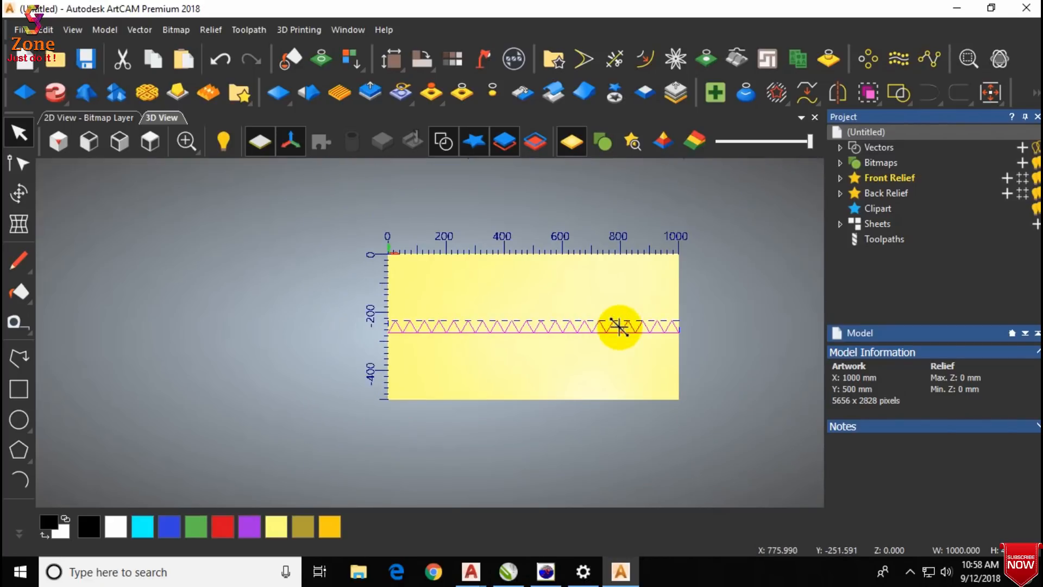
scroll(627, 324, up, 1)
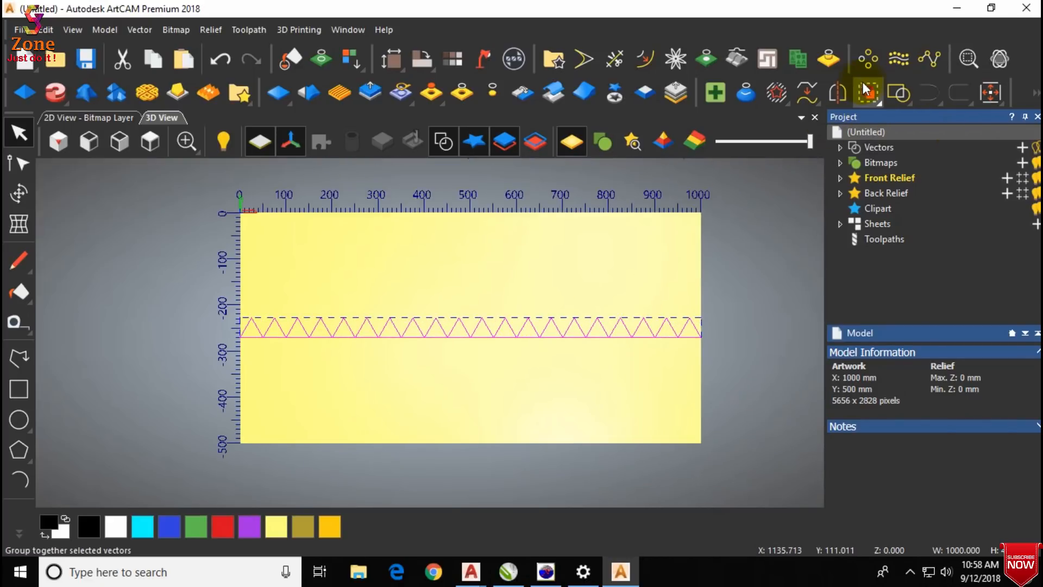
Group all the triangles in the row into one object and check that they select together.
click(875, 94)
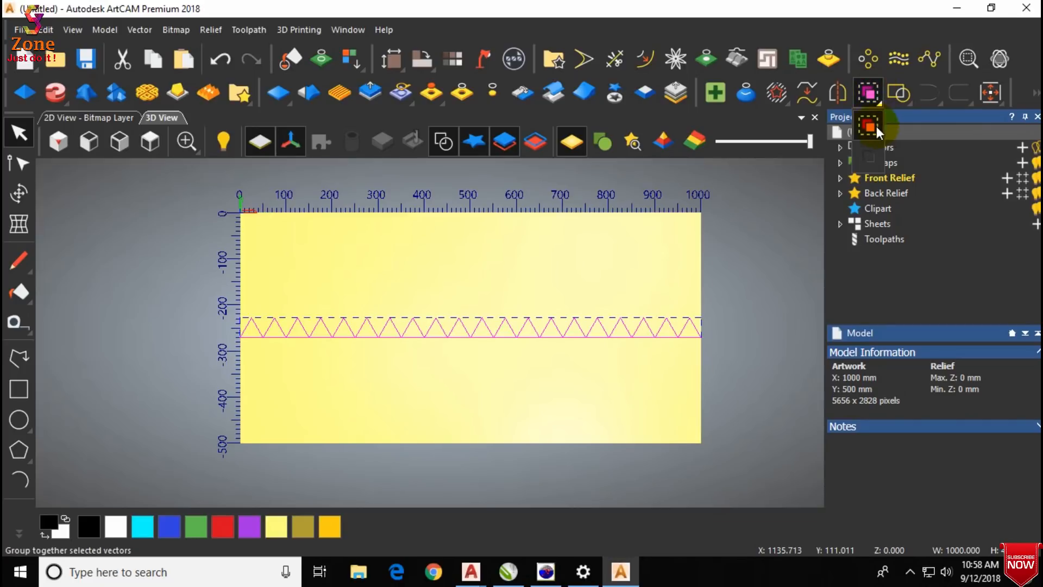
click(725, 344)
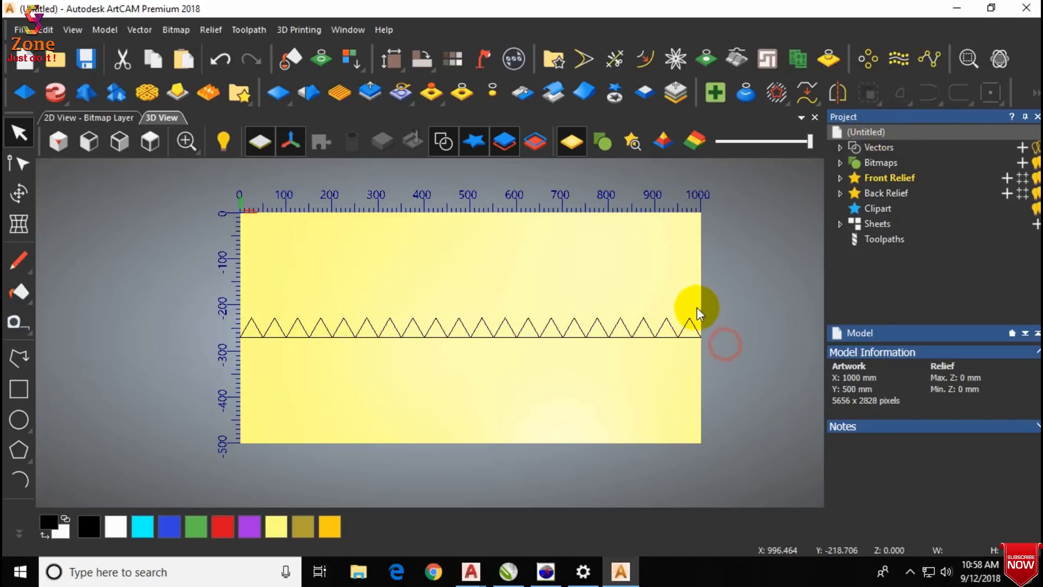
click(667, 330)
scroll(662, 336, up, 3)
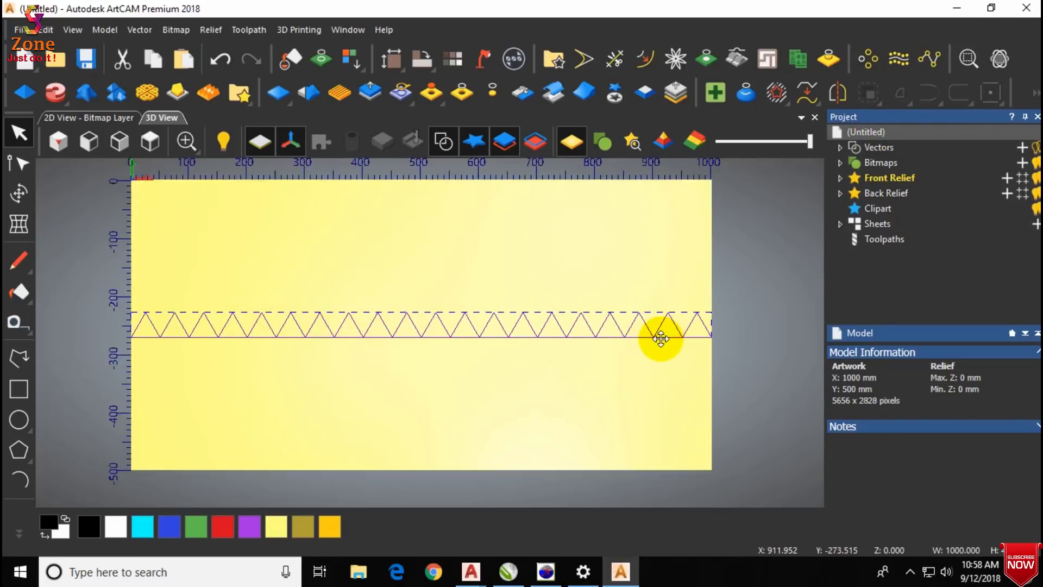
scroll(608, 353, up, 2)
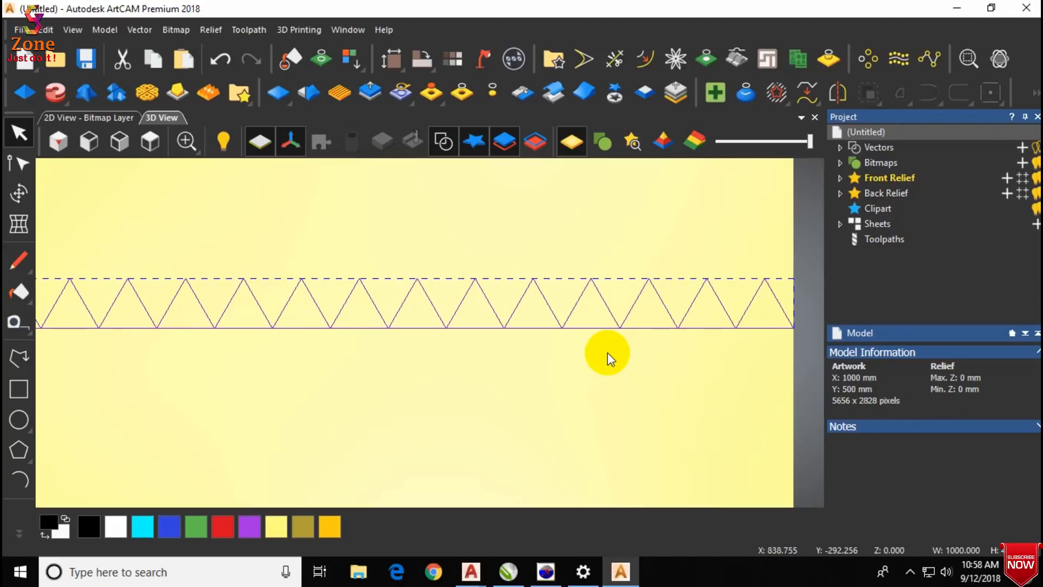
click(607, 352)
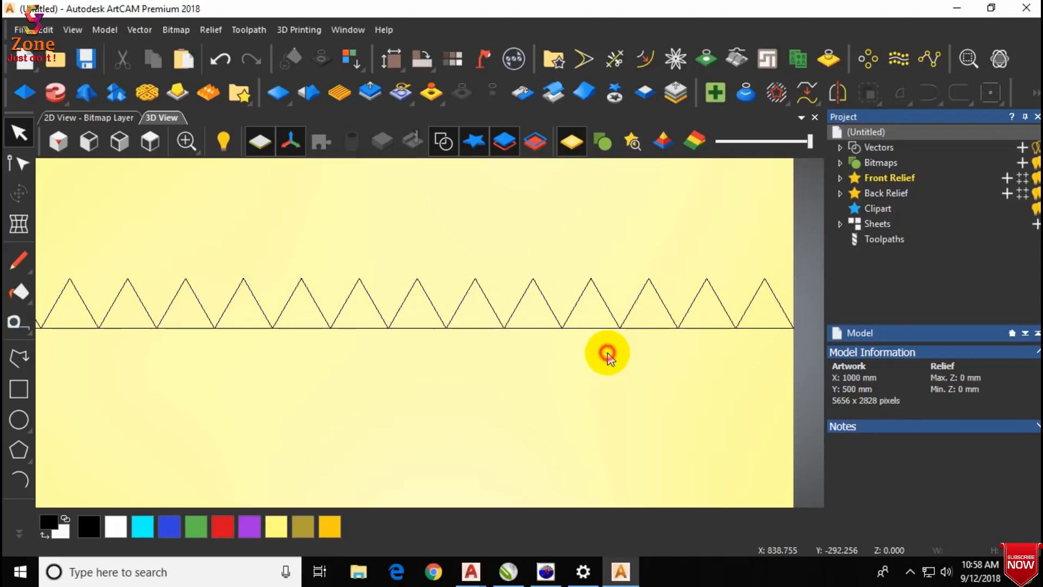
Mirror a copy of the triangle row over its top edge and move it down to interlock with the original triangles.
click(595, 328)
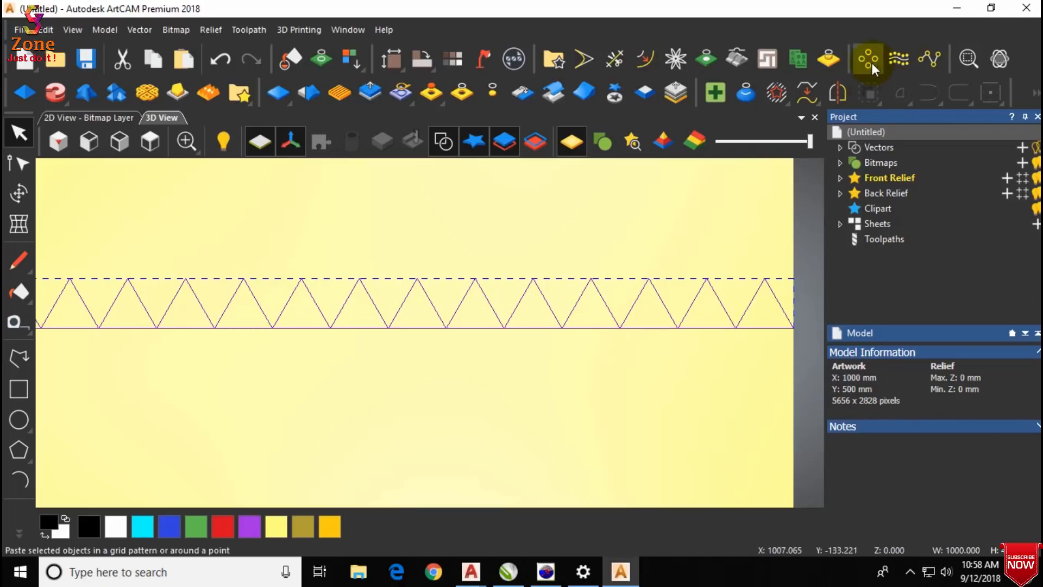
click(837, 93)
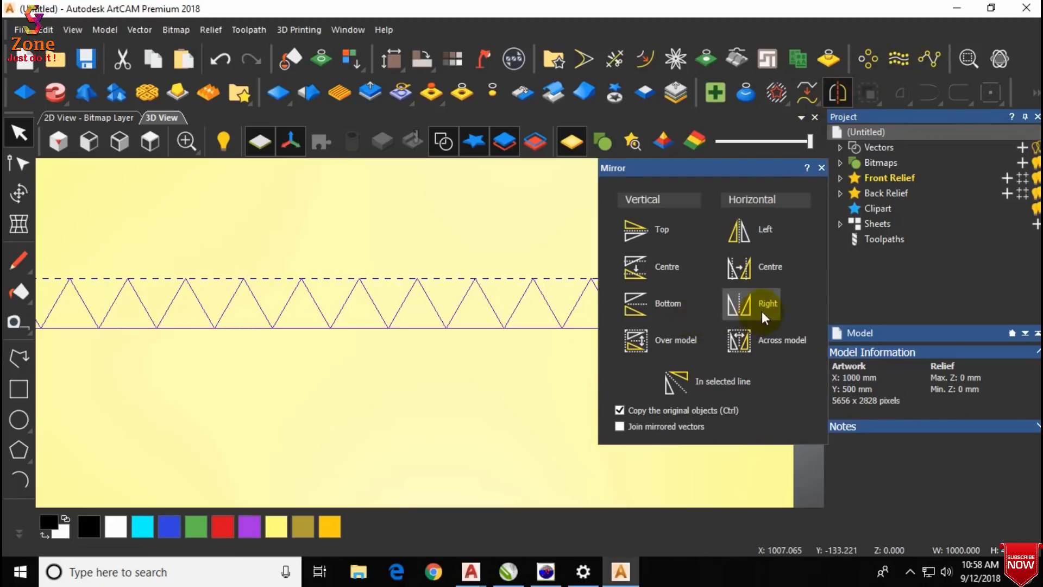
click(658, 234)
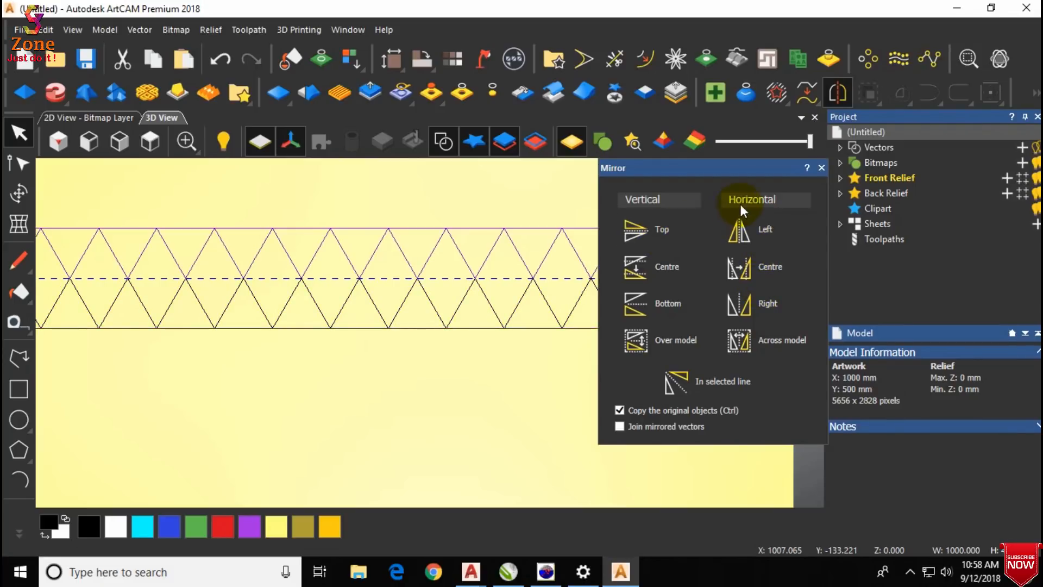
click(822, 167)
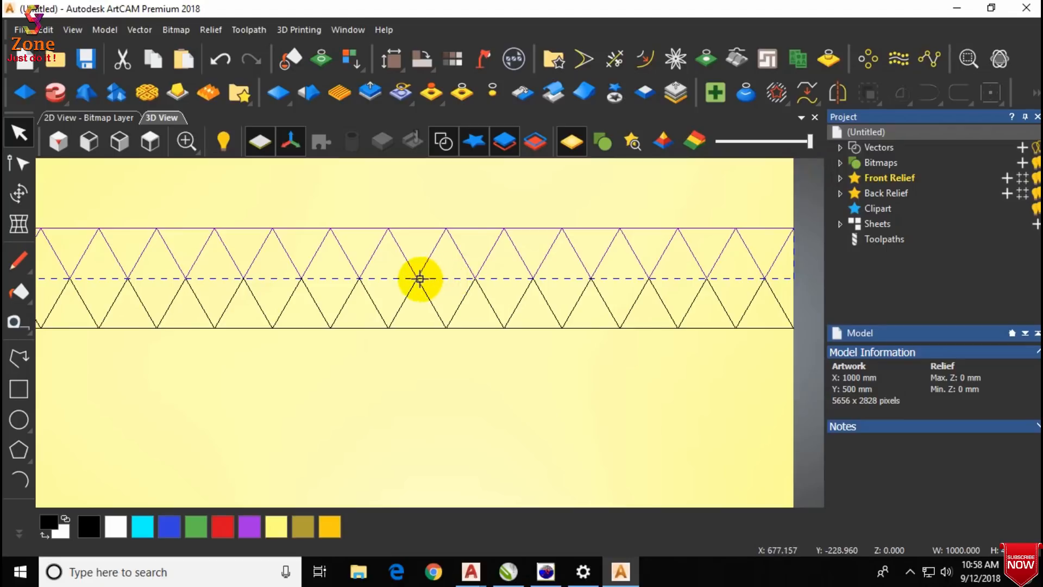
drag(417, 278, 447, 326)
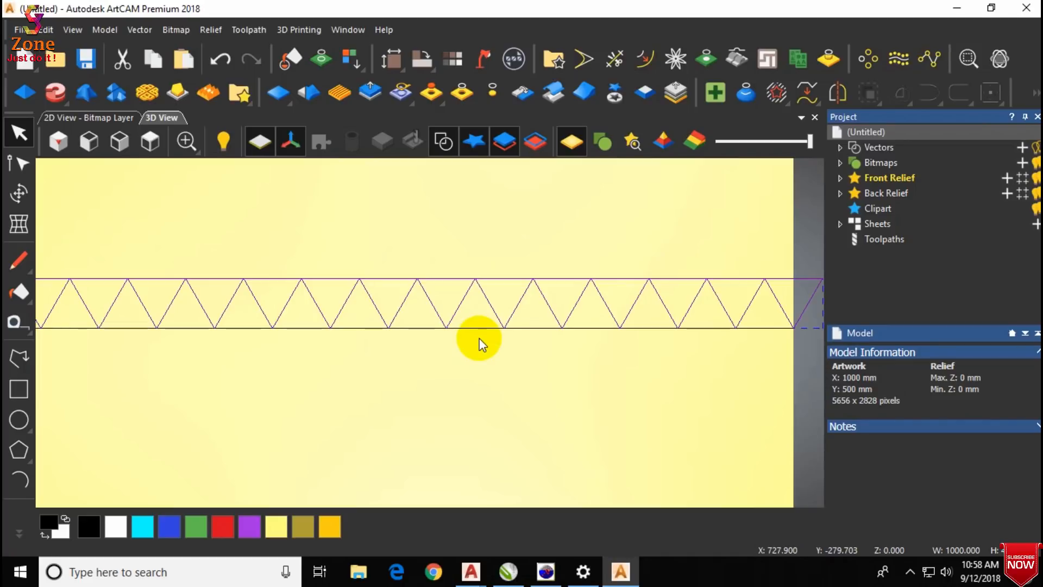
scroll(479, 345, down, 3)
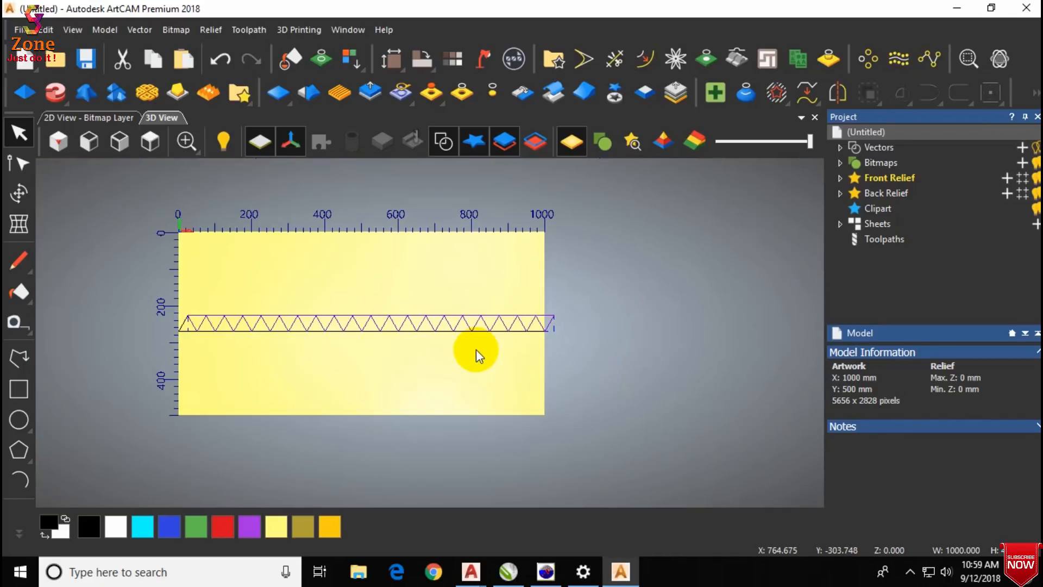
click(236, 350)
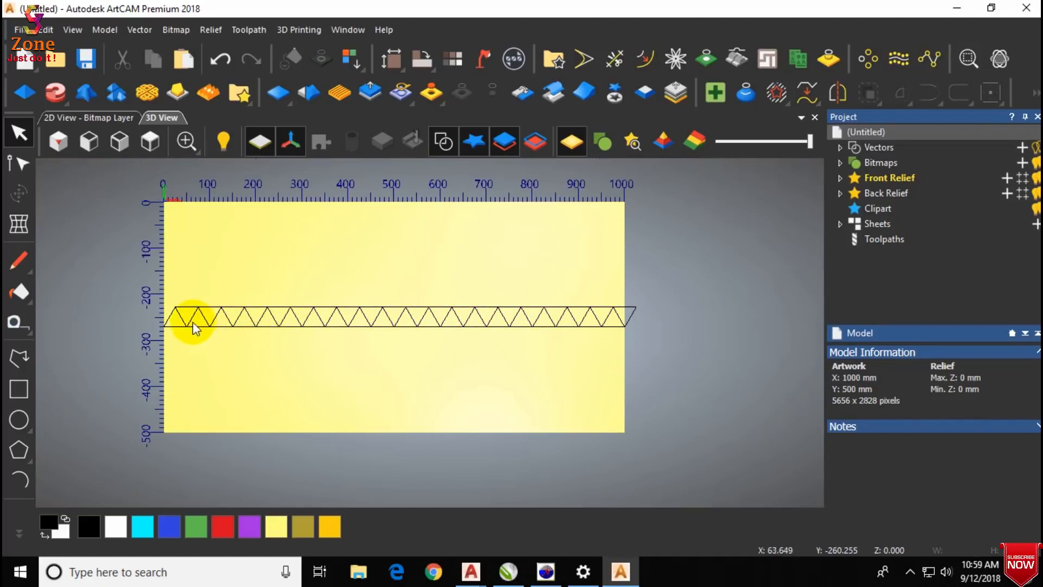
scroll(182, 327, up, 3)
click(175, 330)
scroll(175, 333, down, 3)
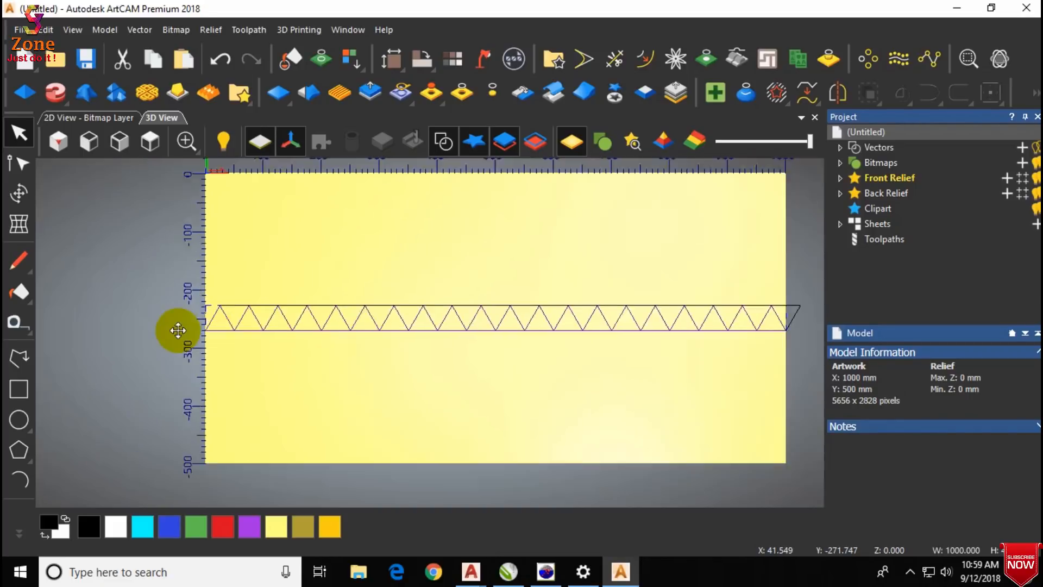
click(715, 274)
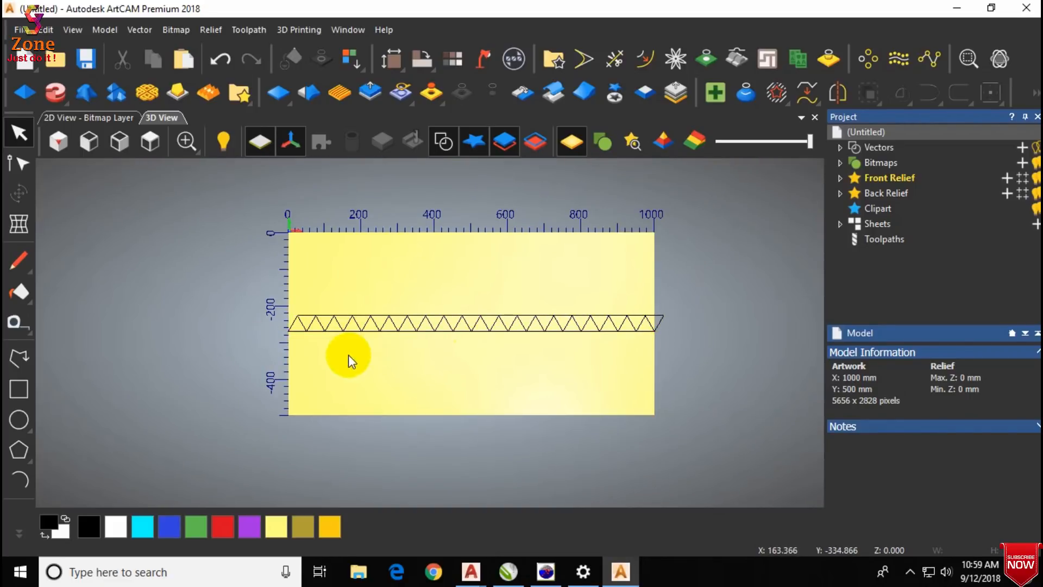
Try a square shape profile on the row of upright triangles using the Shape Editor.
scroll(281, 321, up, 3)
click(282, 327)
scroll(289, 318, up, 2)
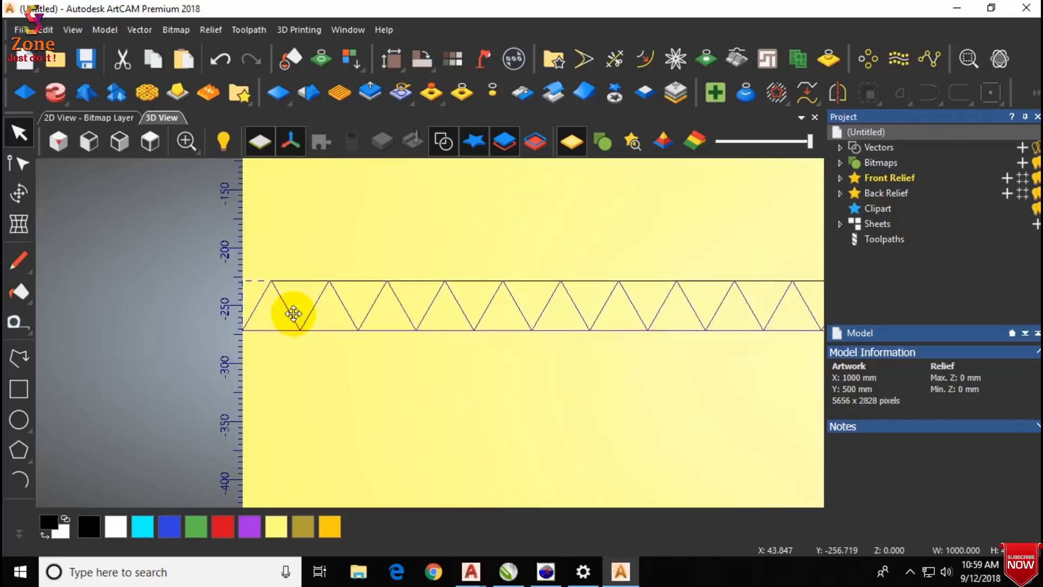
click(26, 92)
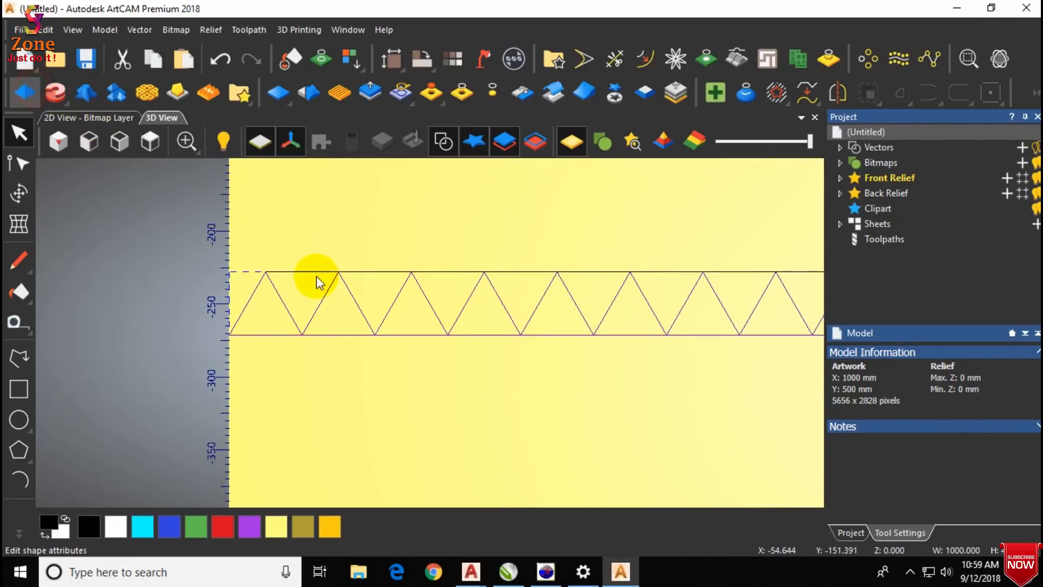
scroll(284, 298, up, 2)
click(868, 197)
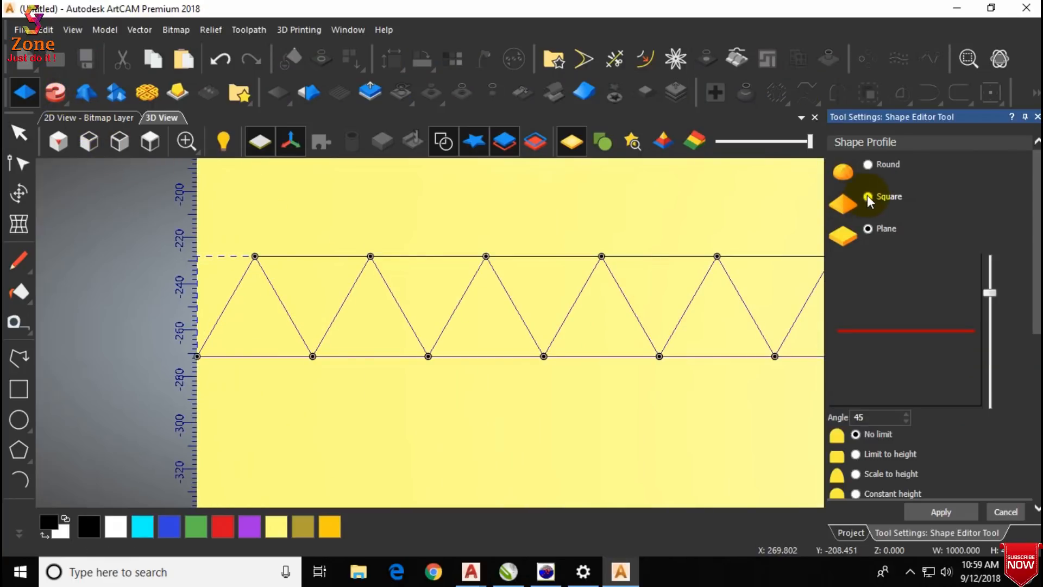
scroll(383, 331, down, 2)
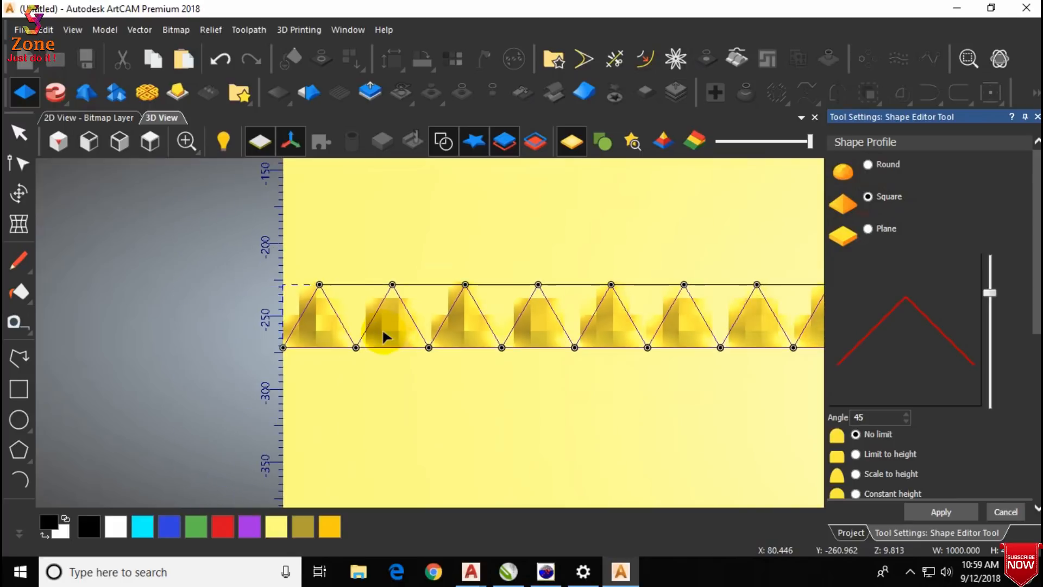
Examine the pyramid relief preview on the triangle row and the Shape Editor's combine options, and close the editor without applying.
scroll(382, 331, up, 3)
scroll(383, 331, down, 2)
scroll(396, 333, up, 3)
middle_drag(455, 301, 413, 309)
scroll(477, 298, down, 3)
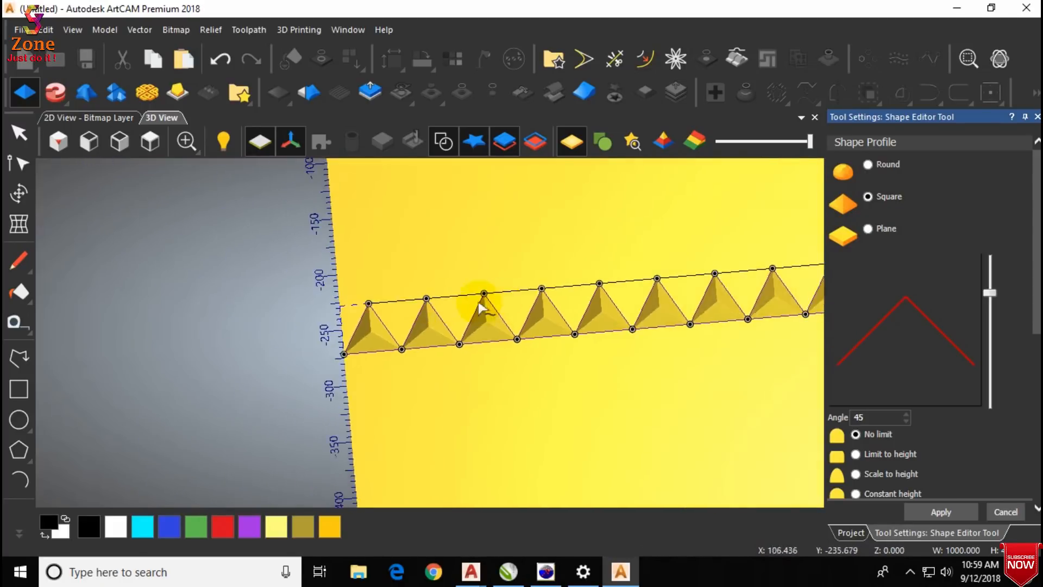
scroll(507, 298, up, 2)
scroll(957, 367, down, 3)
scroll(956, 367, down, 3)
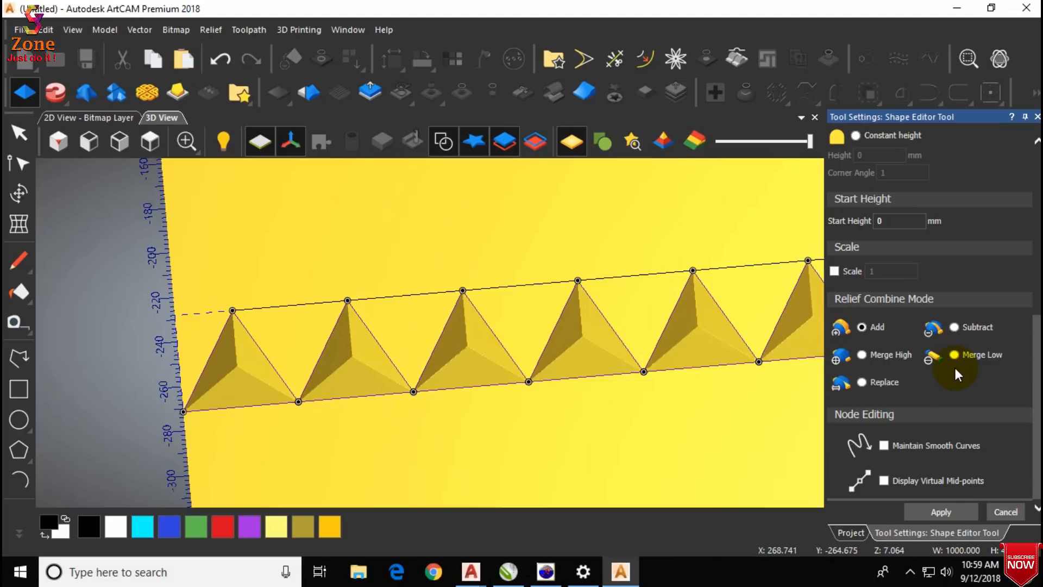
scroll(646, 344, down, 4)
scroll(625, 339, up, 3)
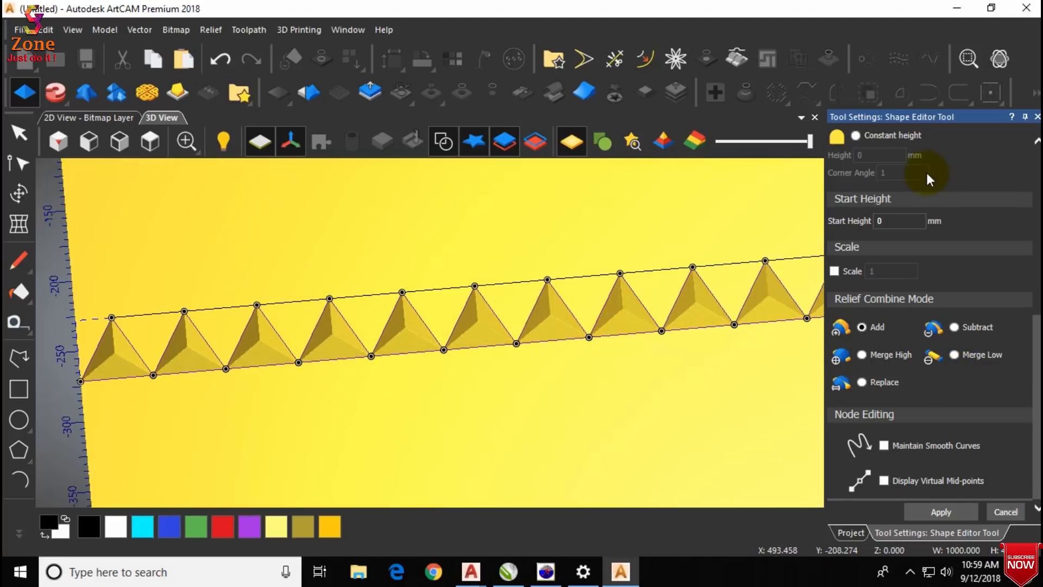
click(1037, 116)
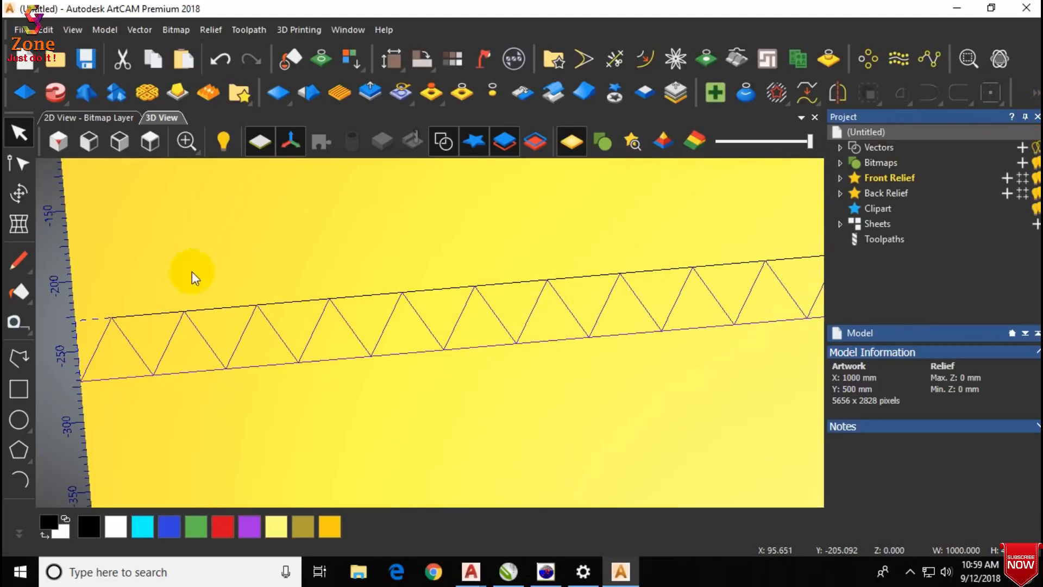
Select both interlocking triangle rows and mirror copies of them over the top edge six times in succession.
click(151, 142)
scroll(326, 305, up, 3)
click(585, 279)
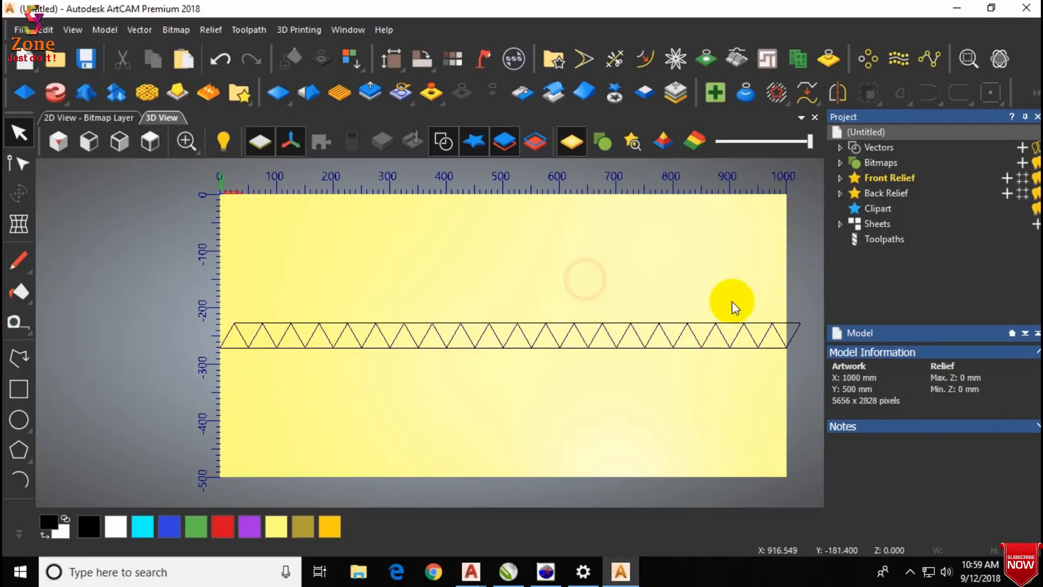
scroll(714, 314, down, 2)
scroll(694, 285, up, 2)
drag(693, 288, 68, 350)
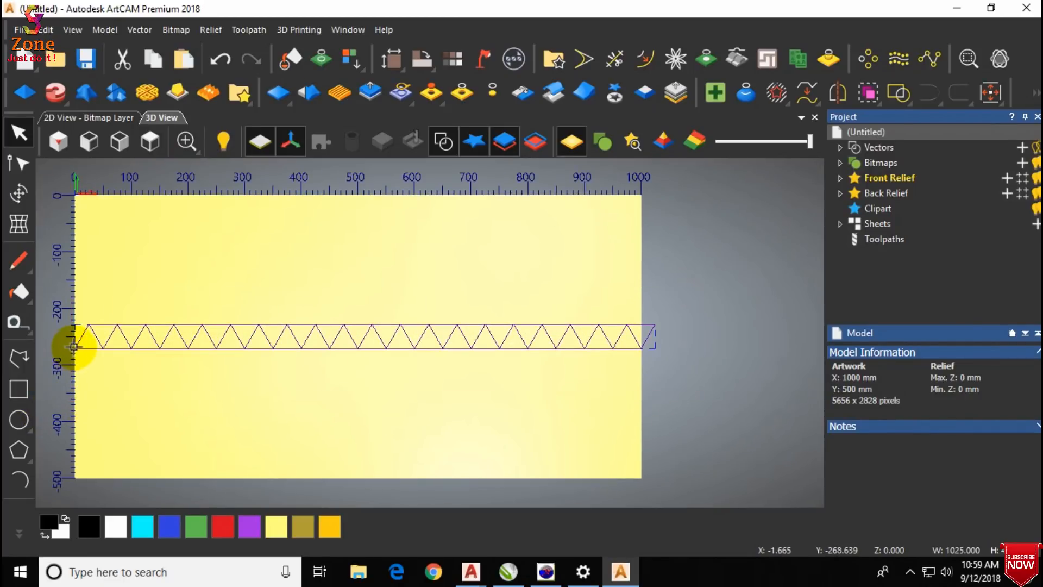
scroll(69, 348, up, 1)
click(836, 99)
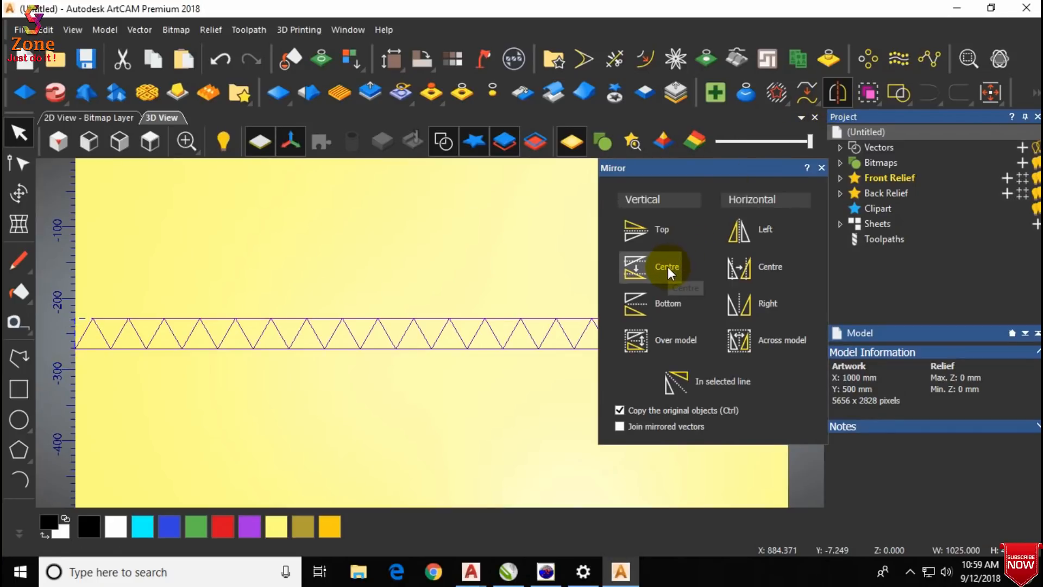
click(660, 234)
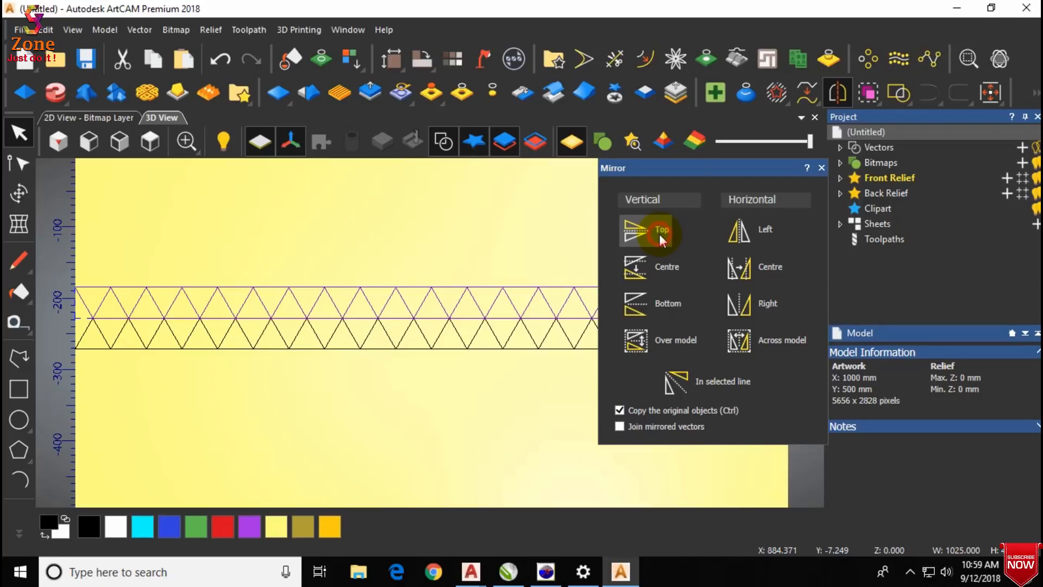
click(659, 233)
click(660, 234)
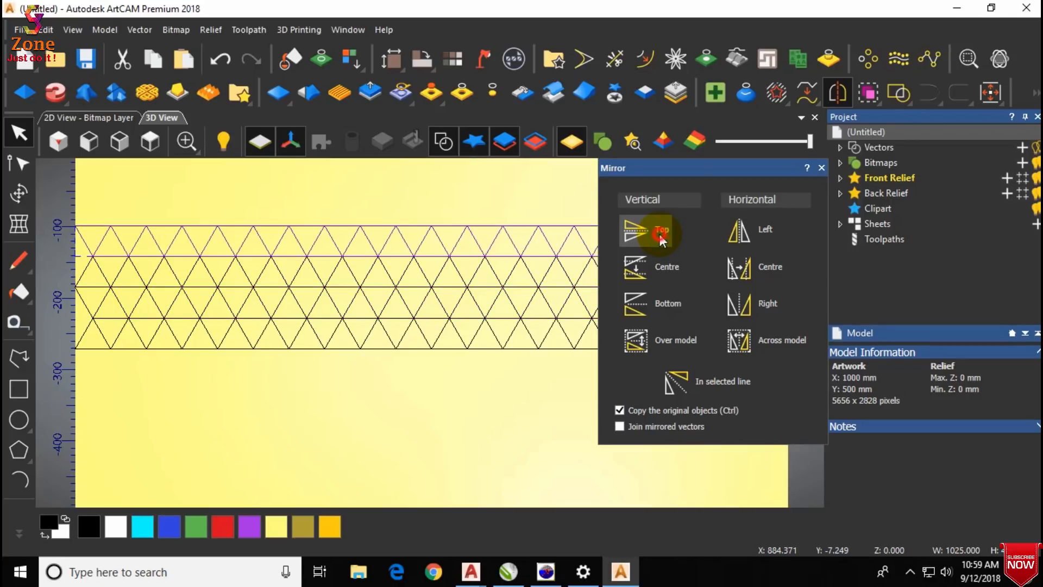
click(660, 234)
click(660, 234)
scroll(484, 287, down, 2)
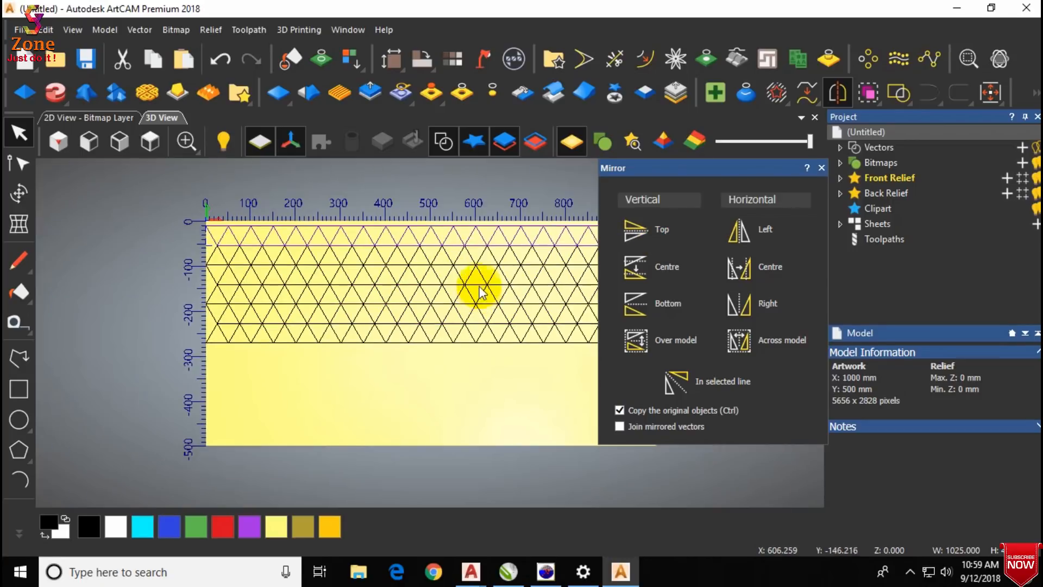
click(653, 235)
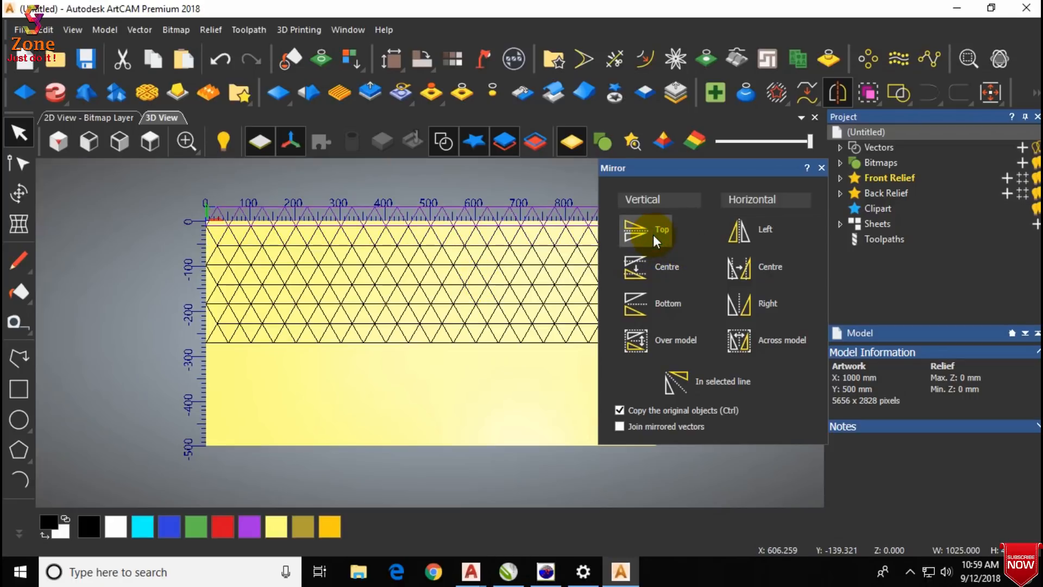
click(821, 168)
Select all the triangle rows and centre the whole pattern on the model.
click(728, 179)
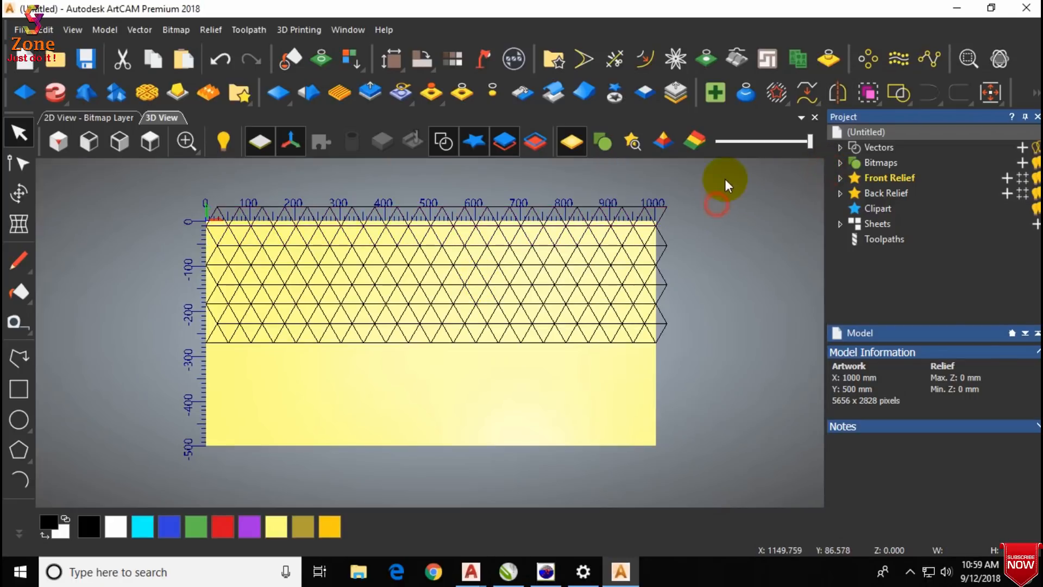
drag(337, 383, 171, 376)
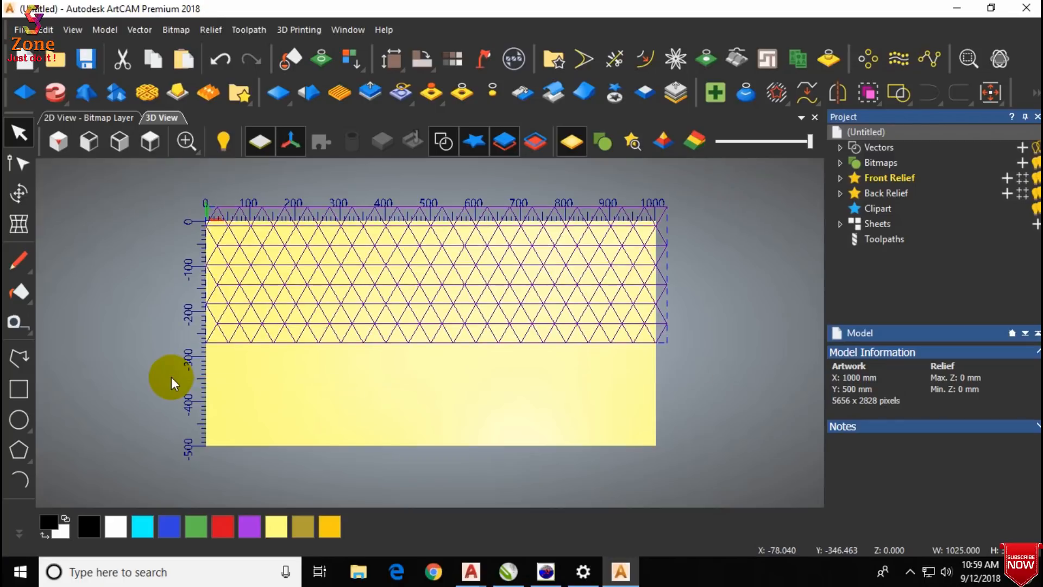
click(697, 393)
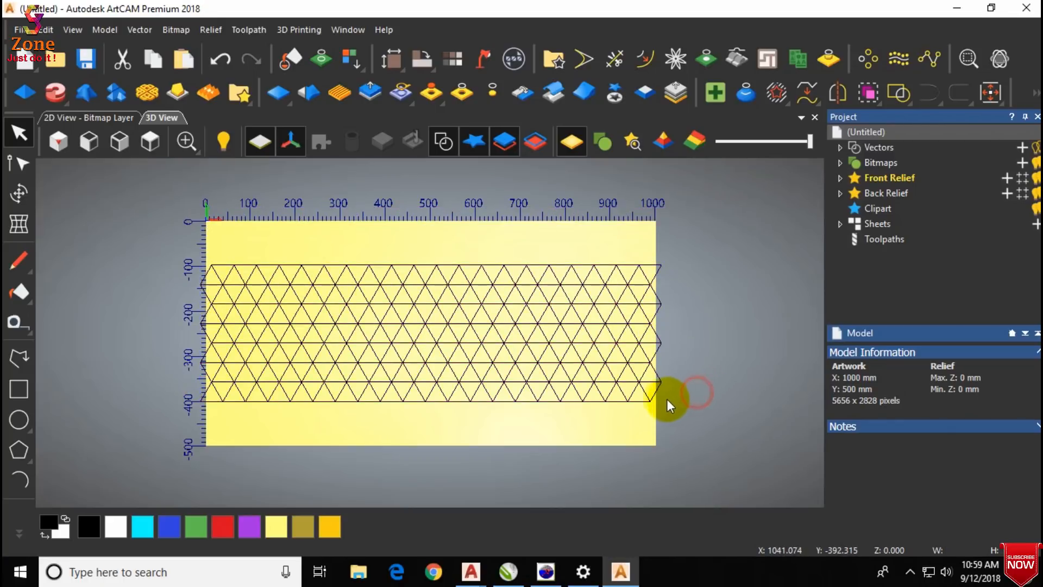
scroll(662, 399, up, 2)
click(659, 383)
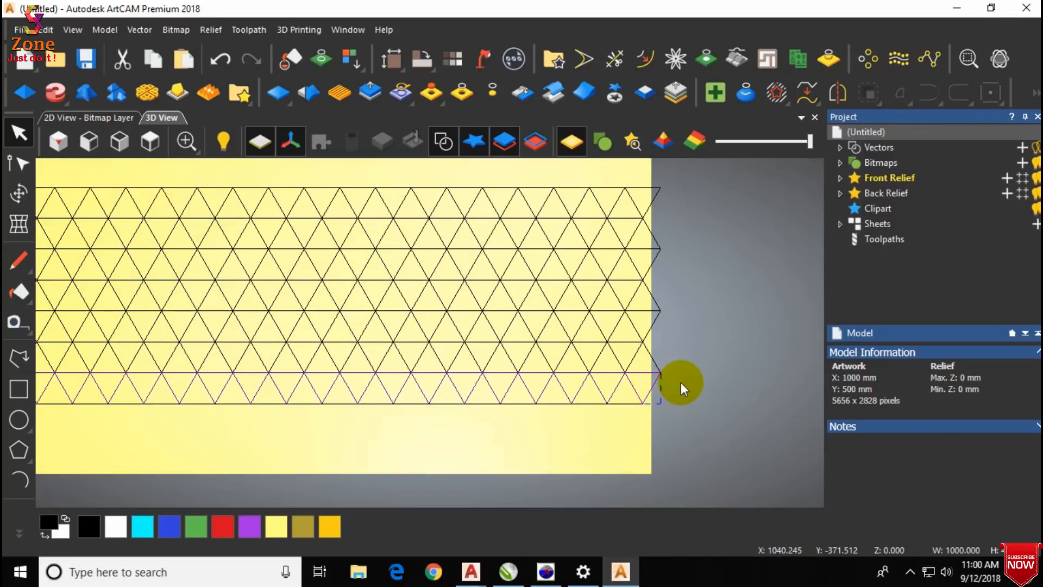
shift+click(659, 342)
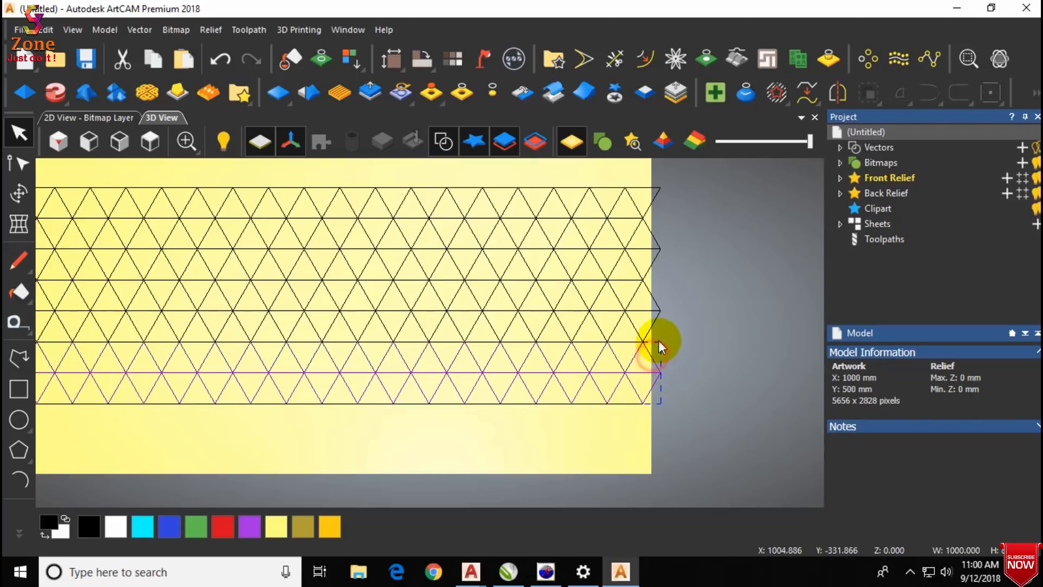
shift+click(656, 318)
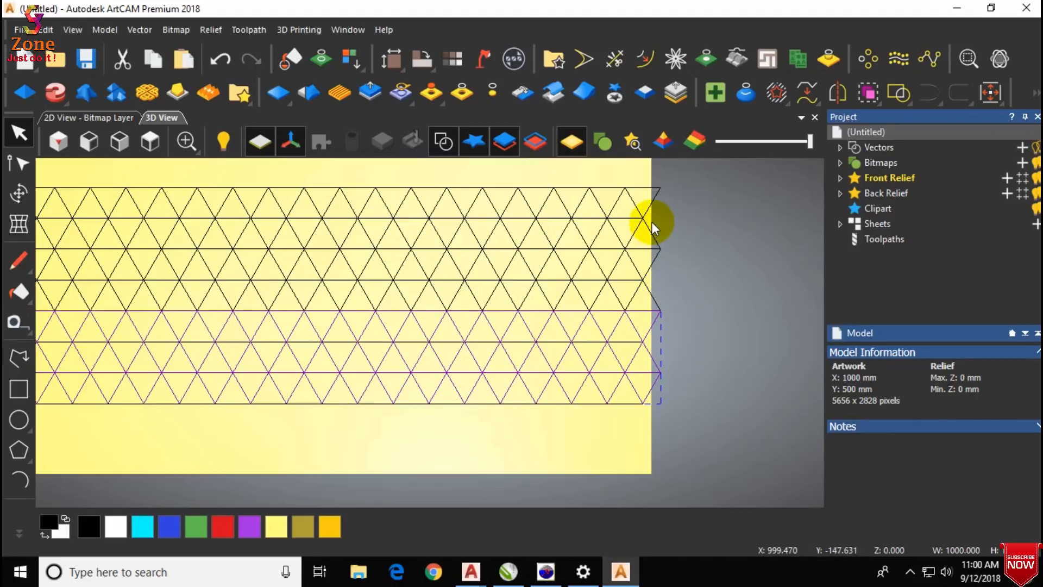
Try a square shape profile on the upright triangle rows in the second, fourth and sixth strips of the pattern.
click(615, 229)
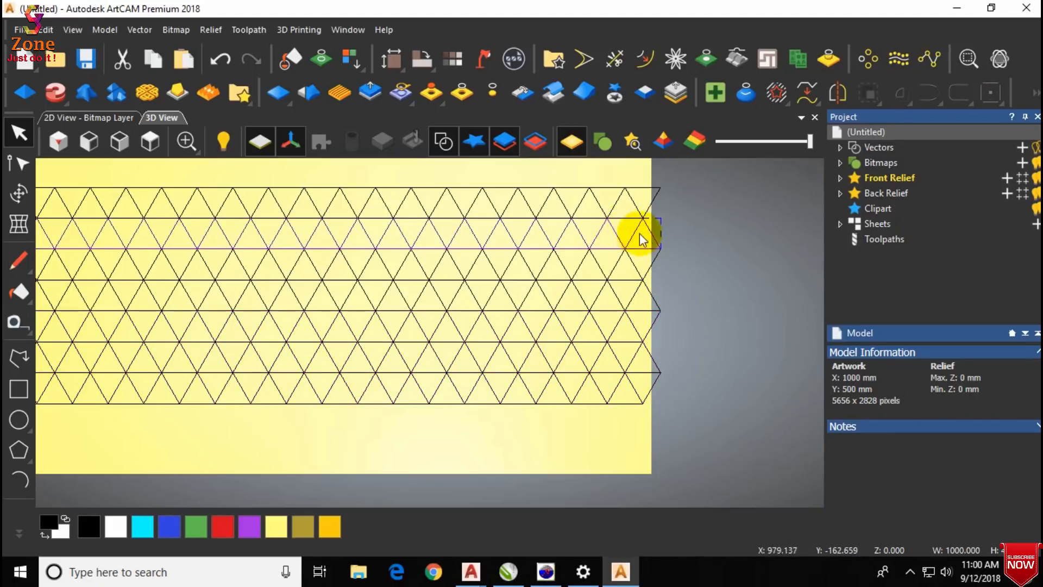
shift+click(651, 289)
shift+click(653, 356)
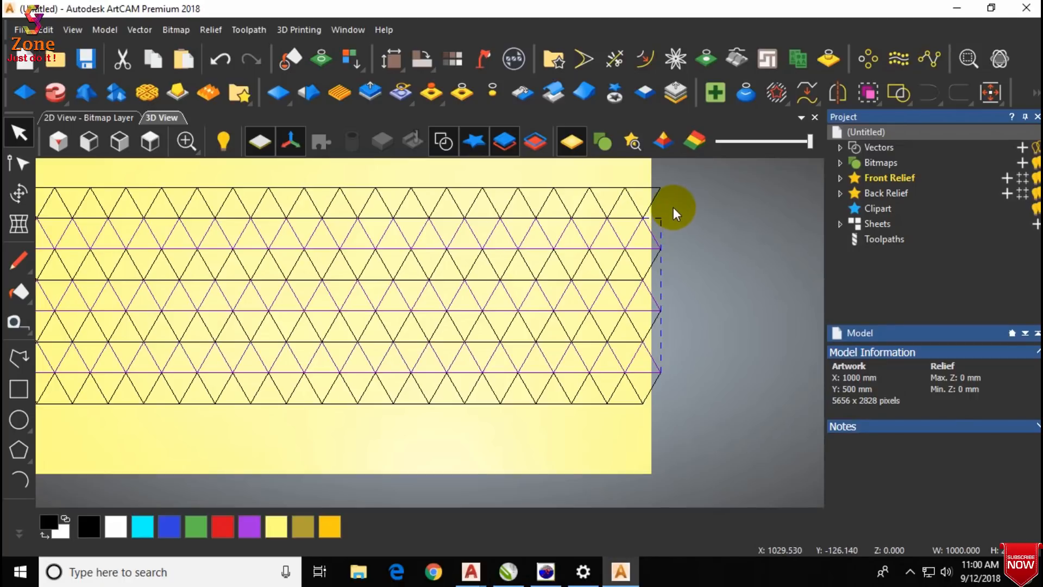
click(32, 92)
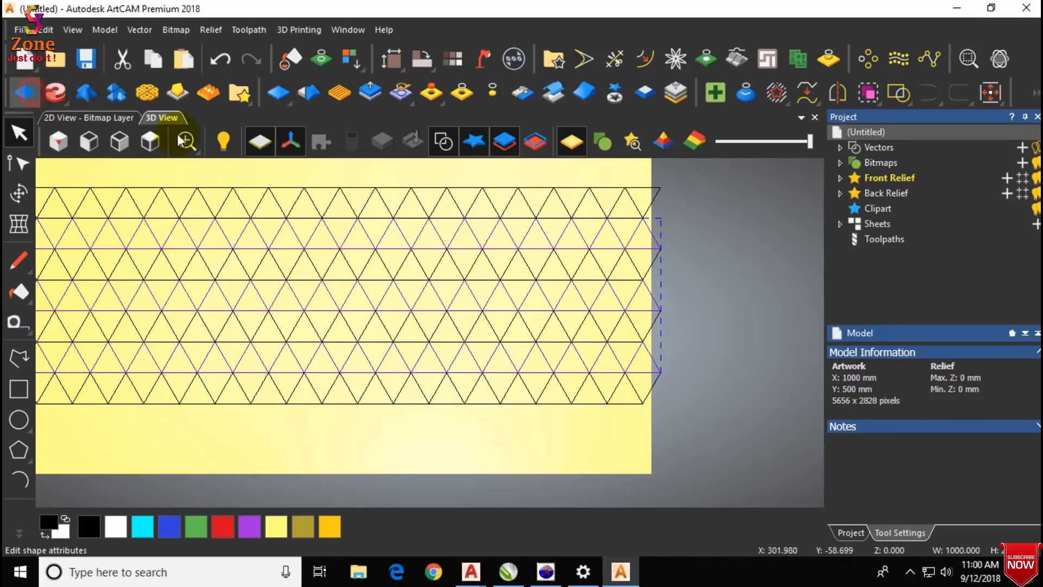
click(868, 197)
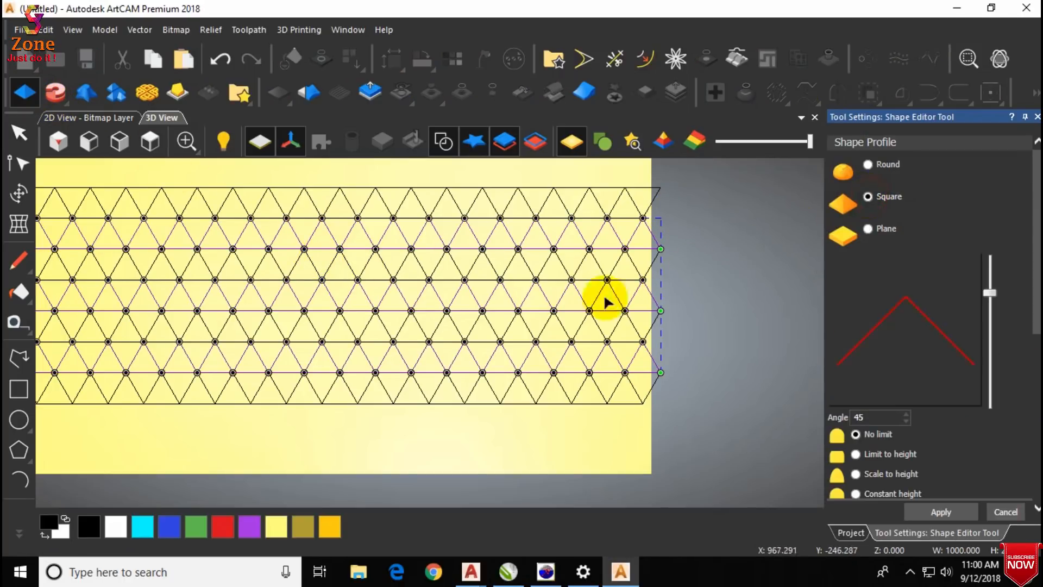
click(489, 299)
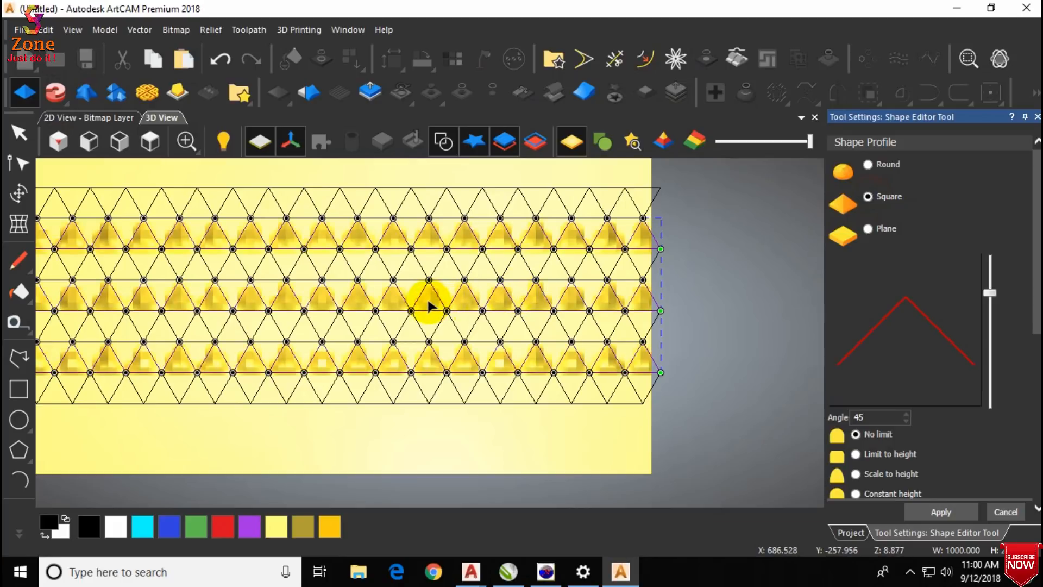
scroll(429, 306, up, 4)
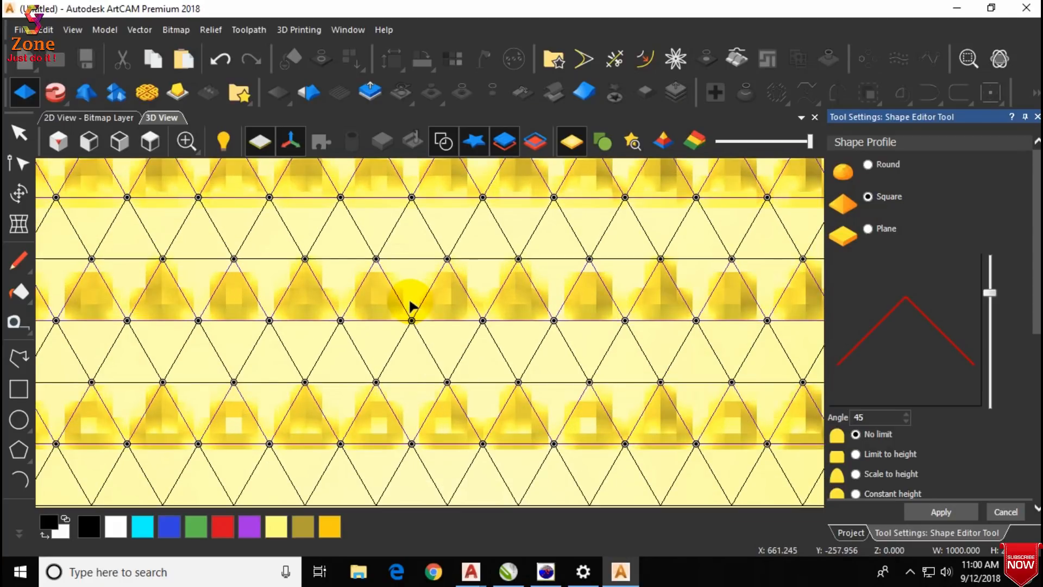
scroll(410, 306, down, 5)
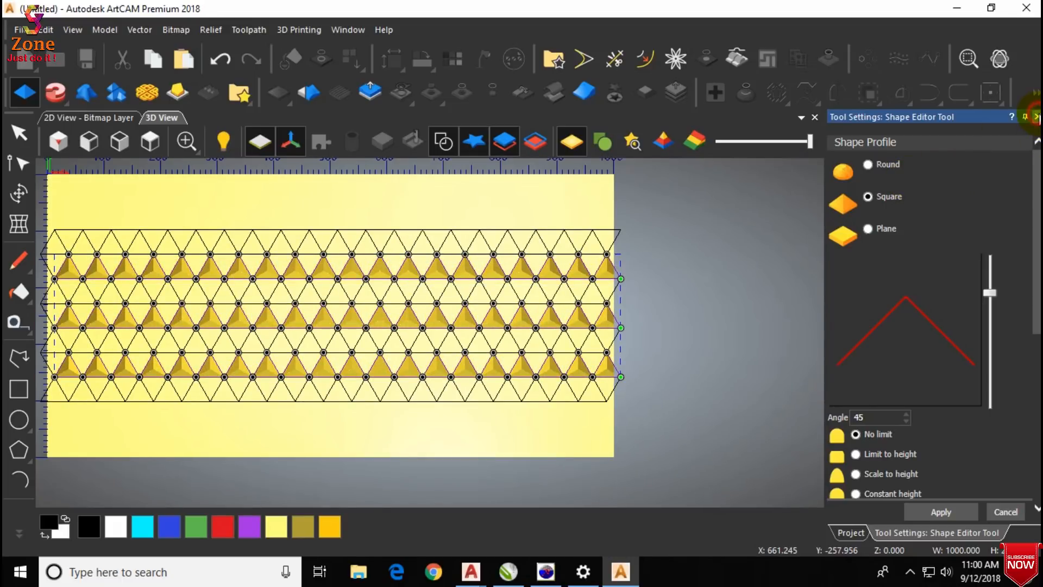
click(1037, 117)
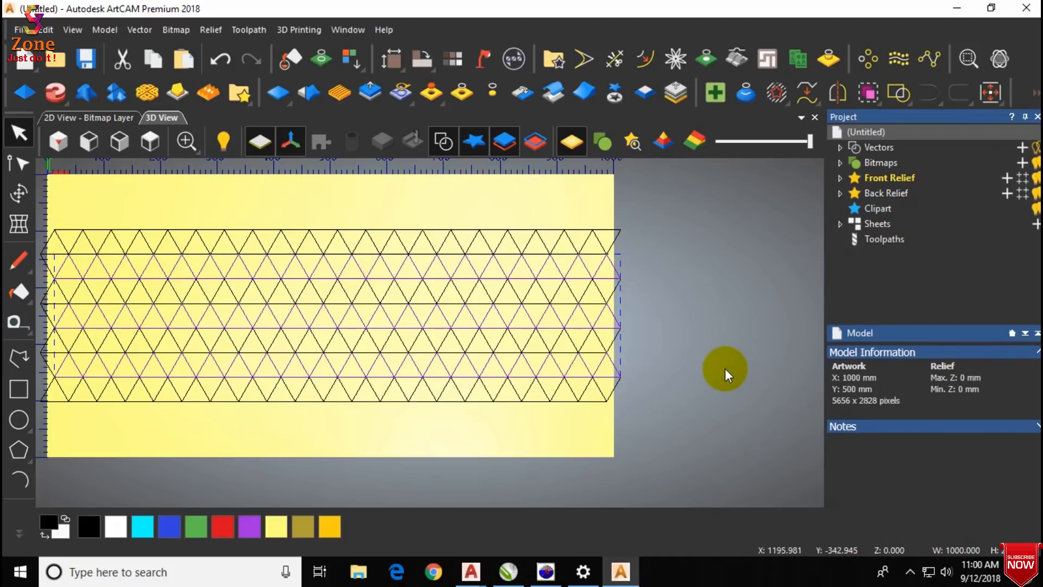
click(725, 369)
click(594, 401)
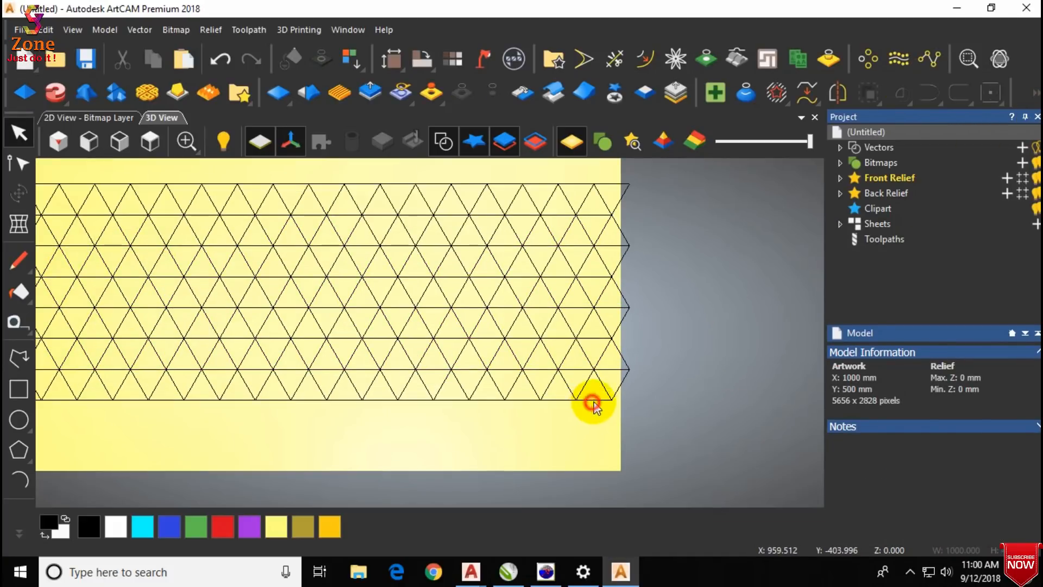
click(620, 342)
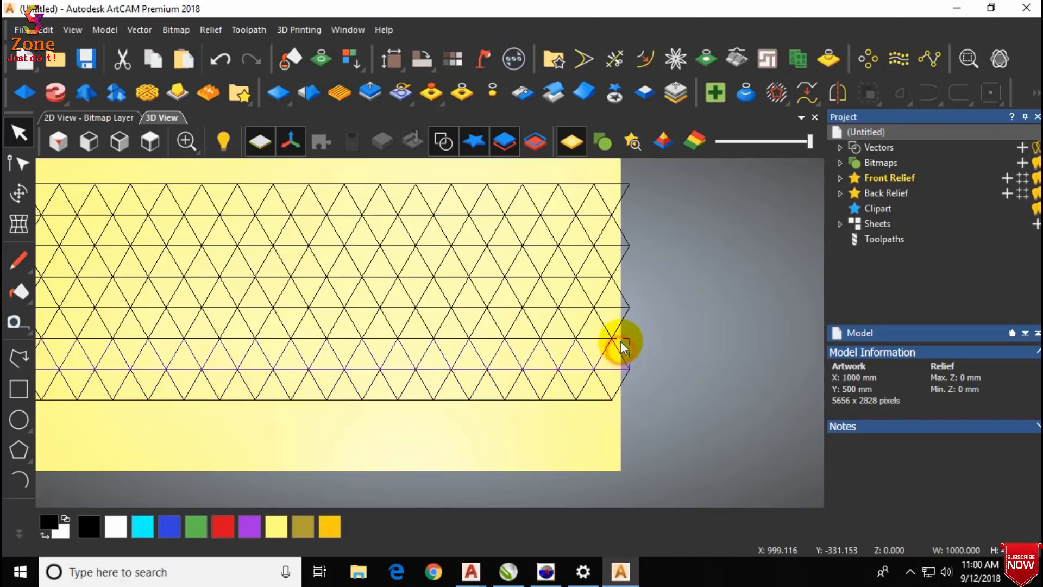
click(618, 292)
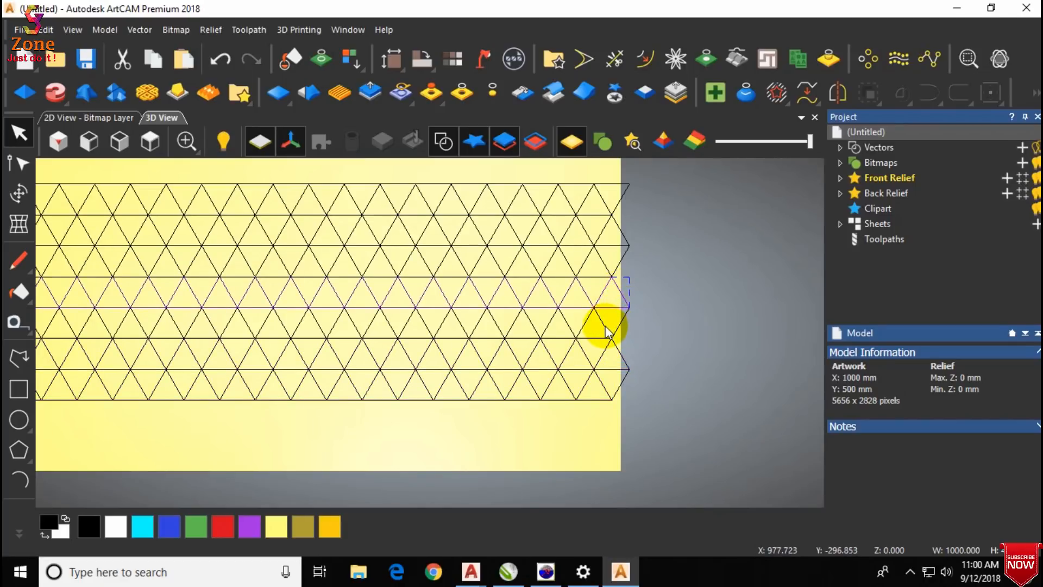
click(672, 402)
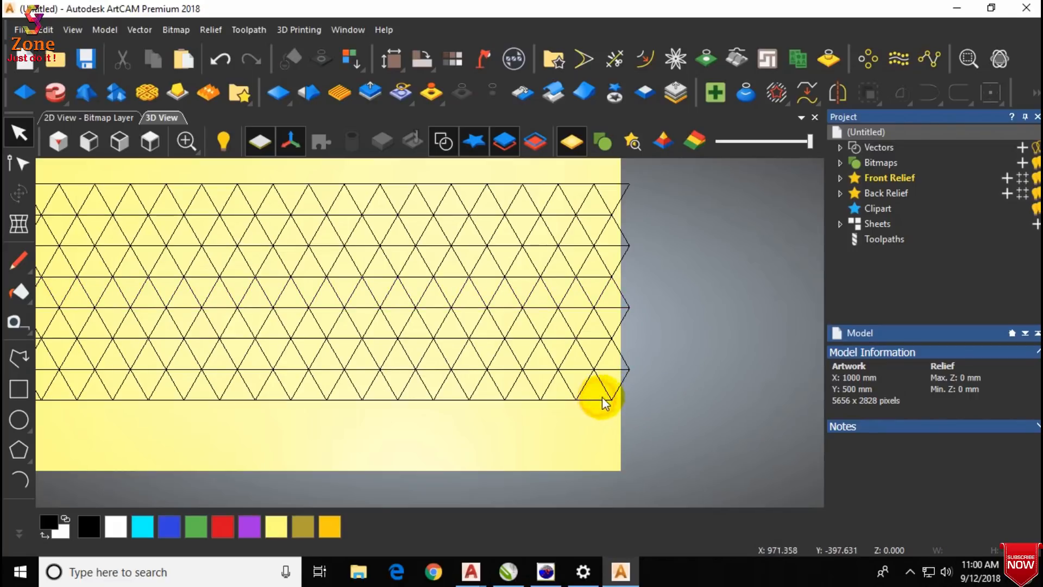
Select the upright triangle rows in all seven strips of the pattern together.
click(598, 403)
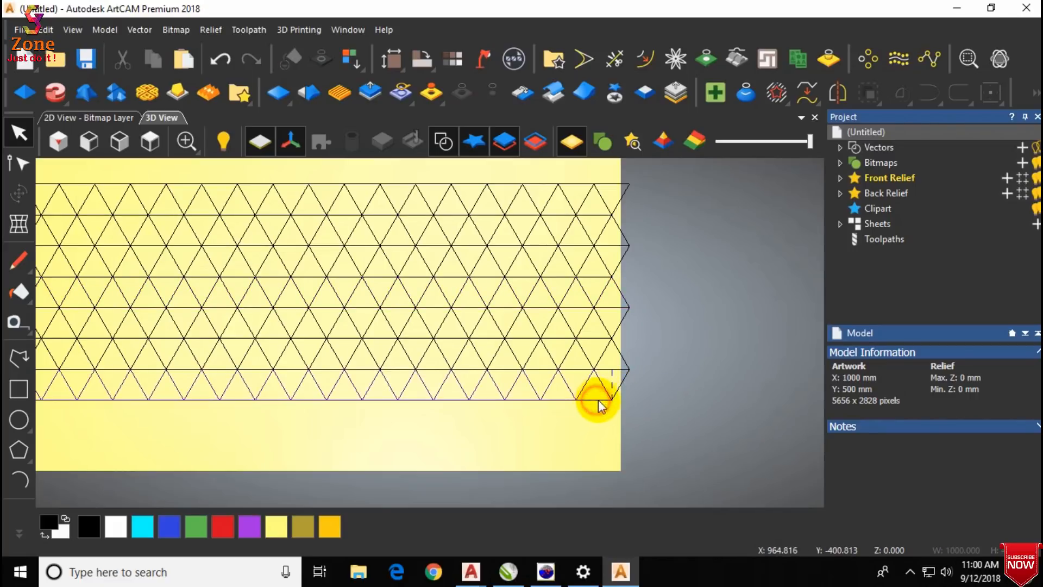
shift+click(622, 355)
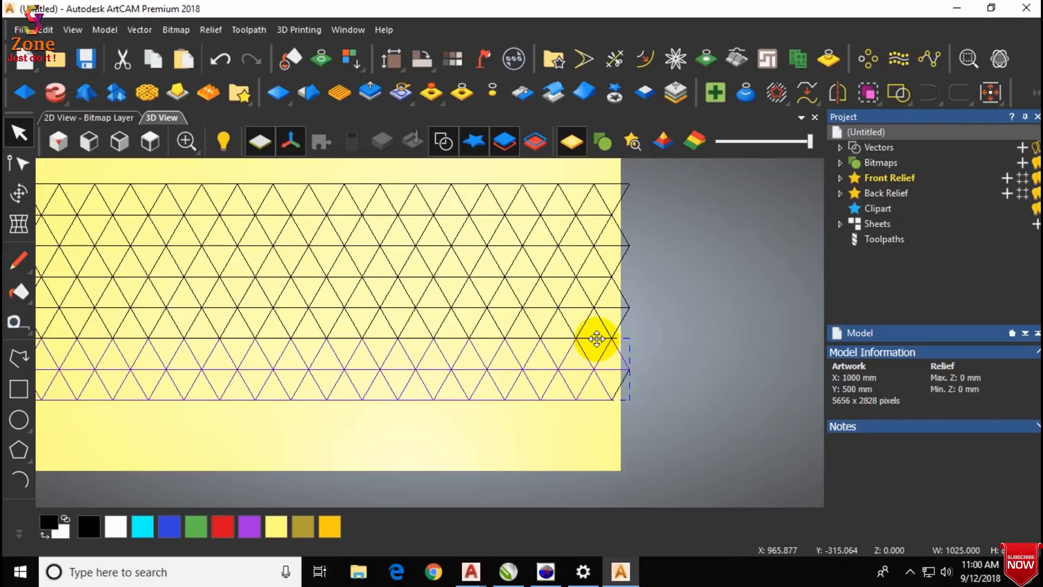
shift+click(598, 337)
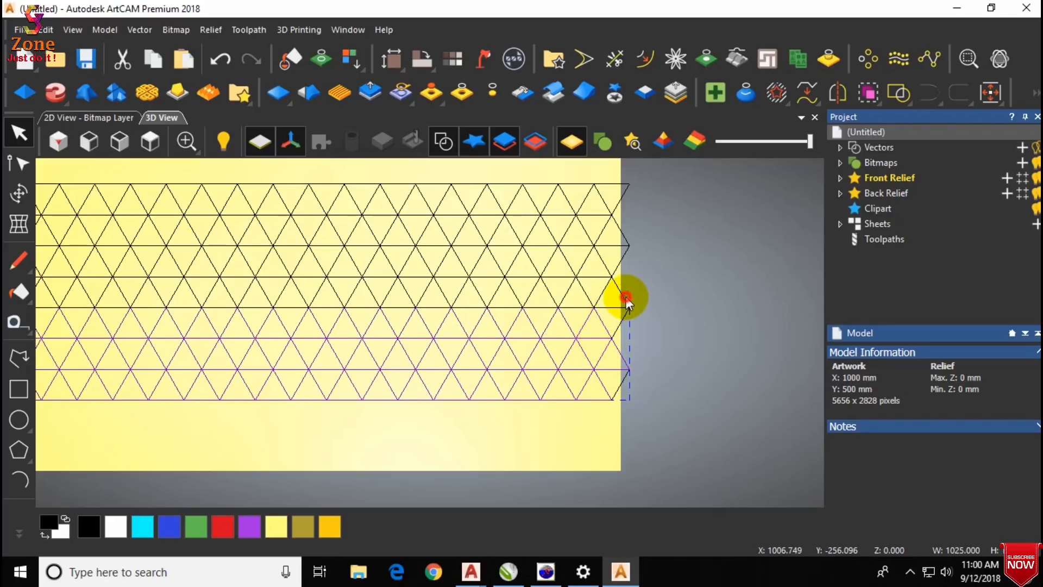
shift+click(626, 297)
shift+click(598, 275)
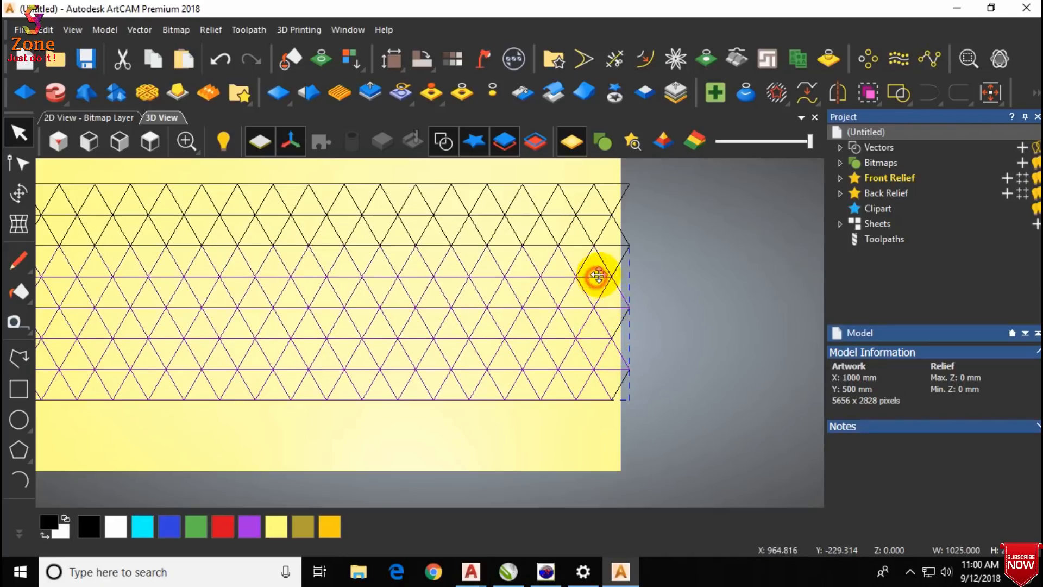
shift+click(625, 234)
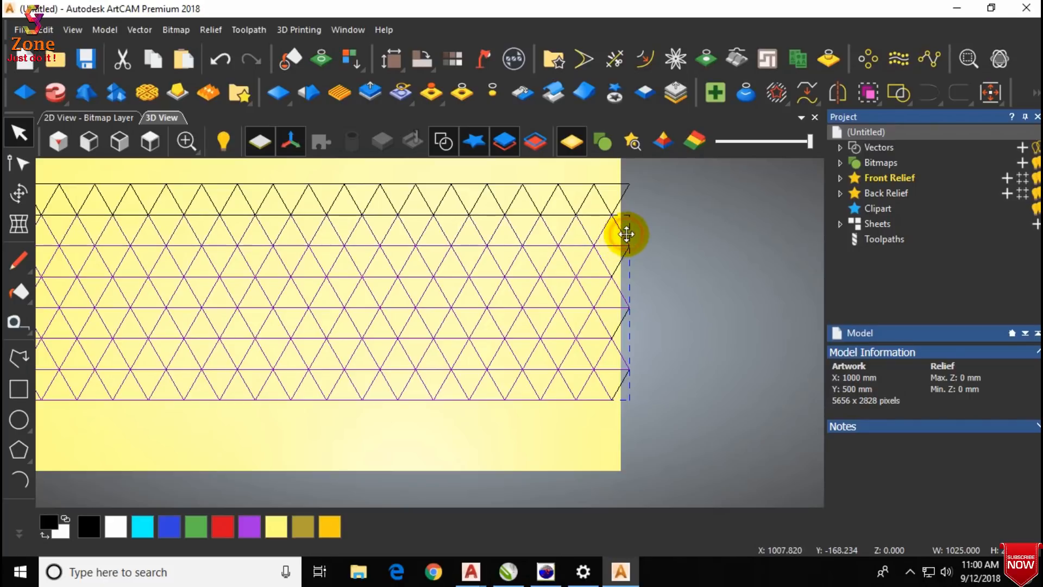
shift+click(594, 214)
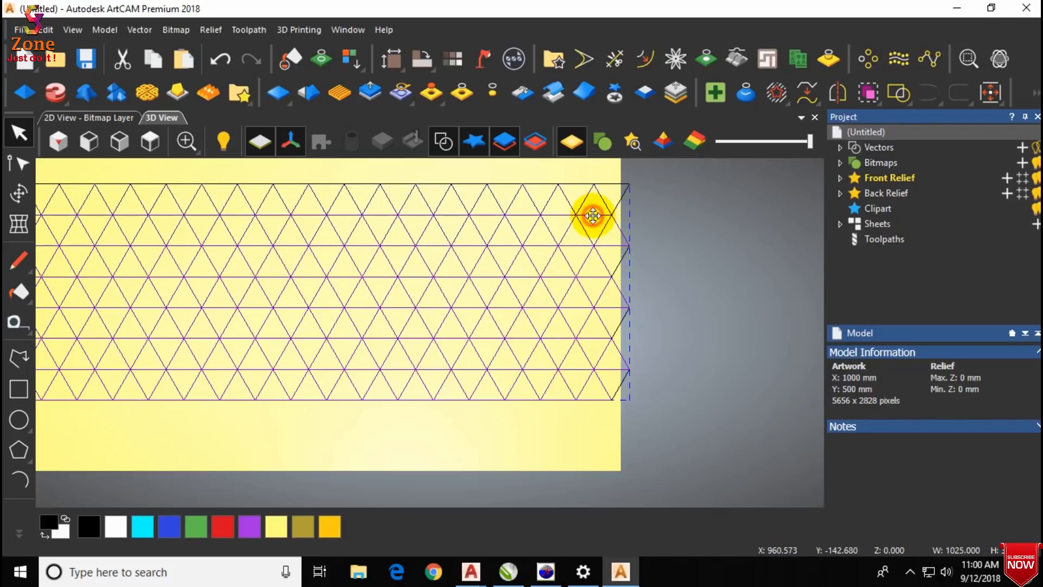
Open the Shape Editor on the selected upright rows with a square profile and choose Scale to height.
click(24, 93)
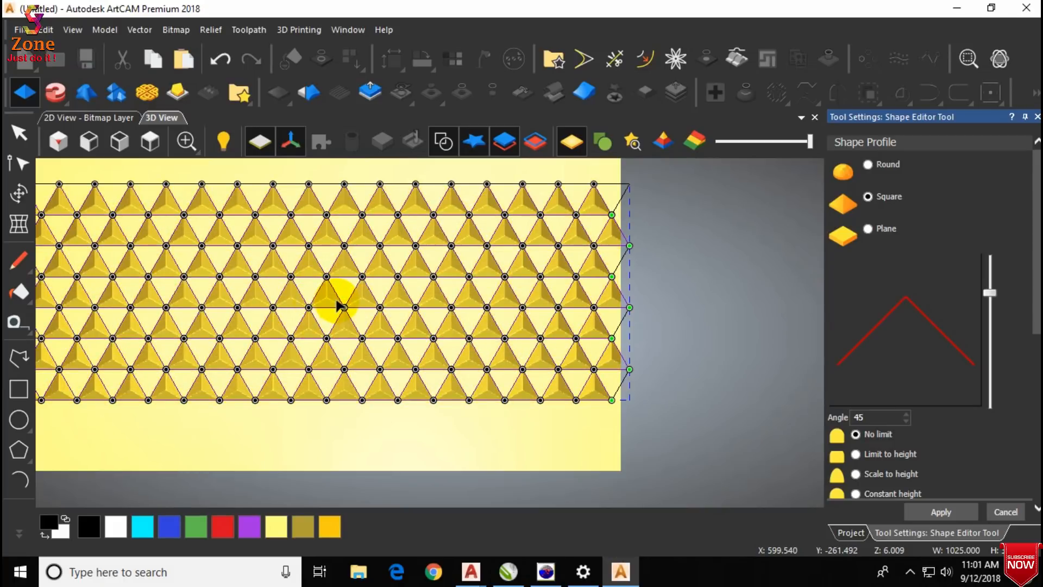
scroll(338, 306, down, 3)
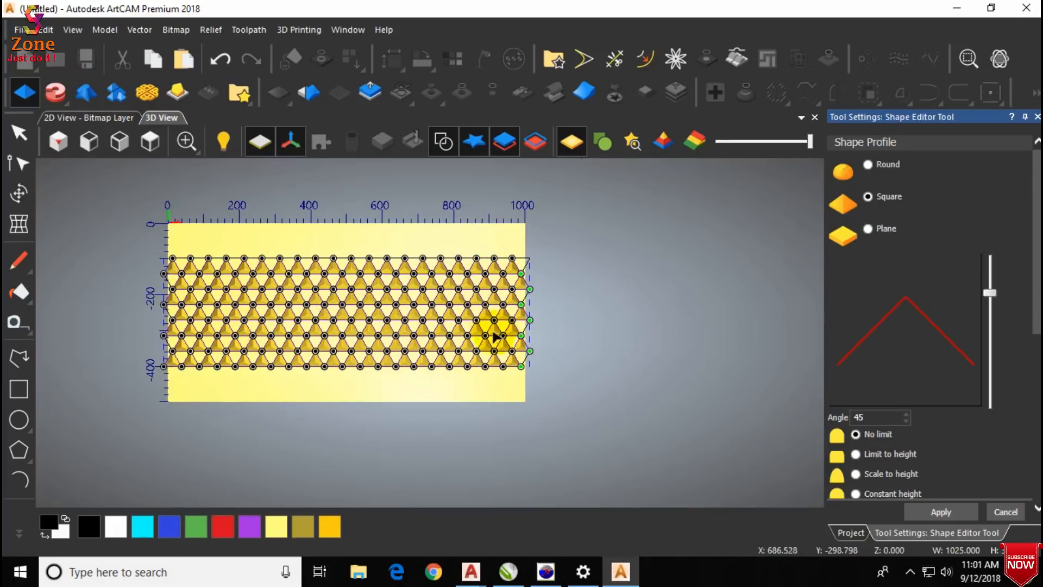
scroll(496, 340, up, 5)
scroll(924, 304, down, 3)
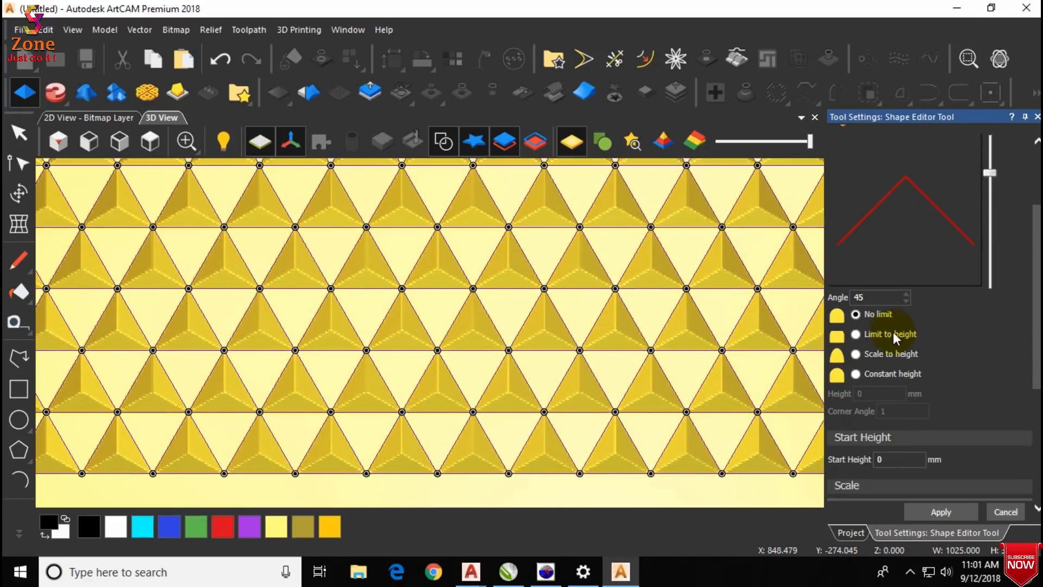
click(858, 337)
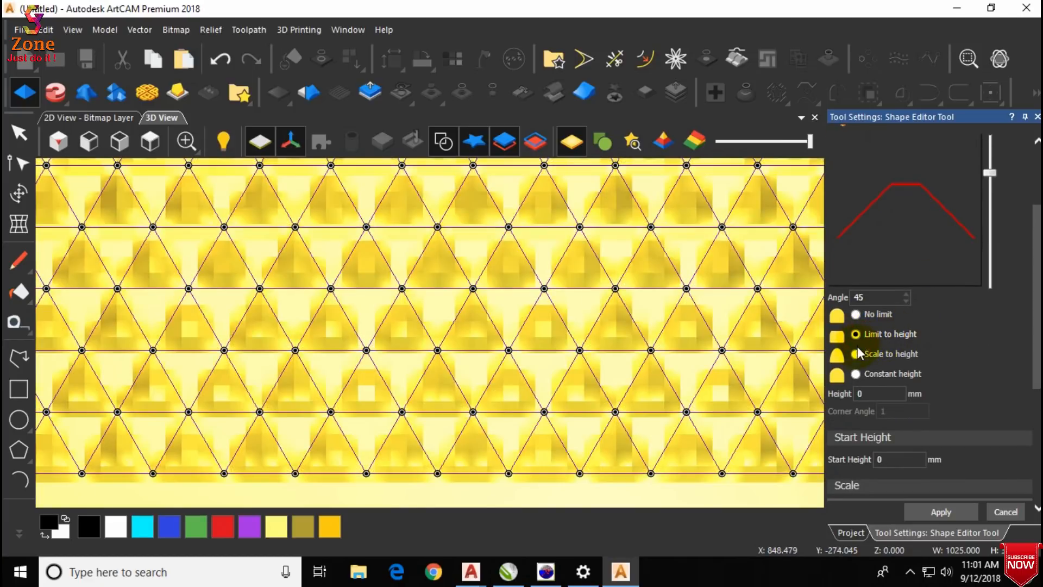
click(856, 355)
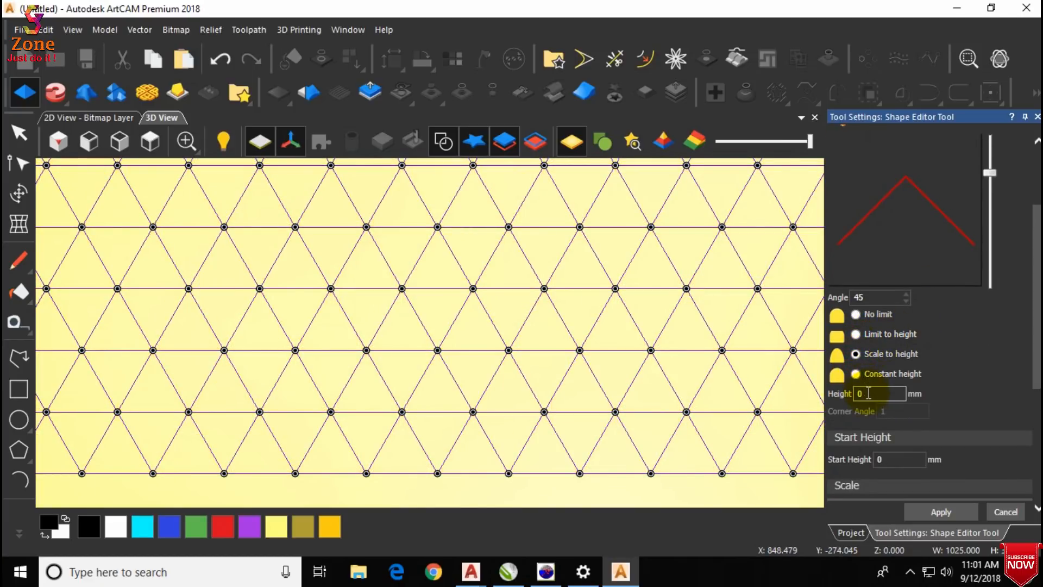
Set the upright triangles' shape height to 10 mm, apply the relief and close the Shape Editor.
click(855, 393)
text(1)
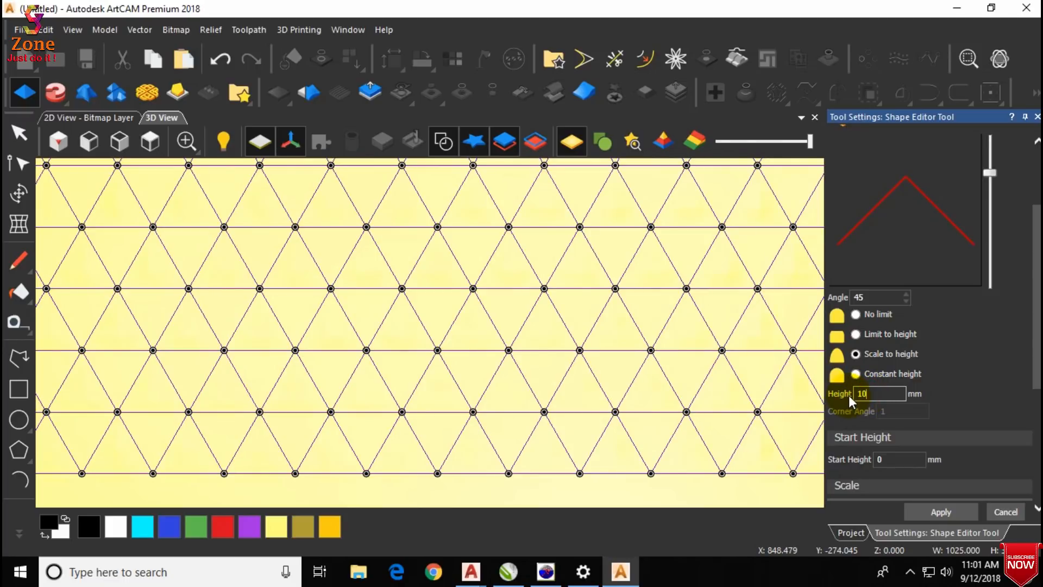
text(0)
key(Return)
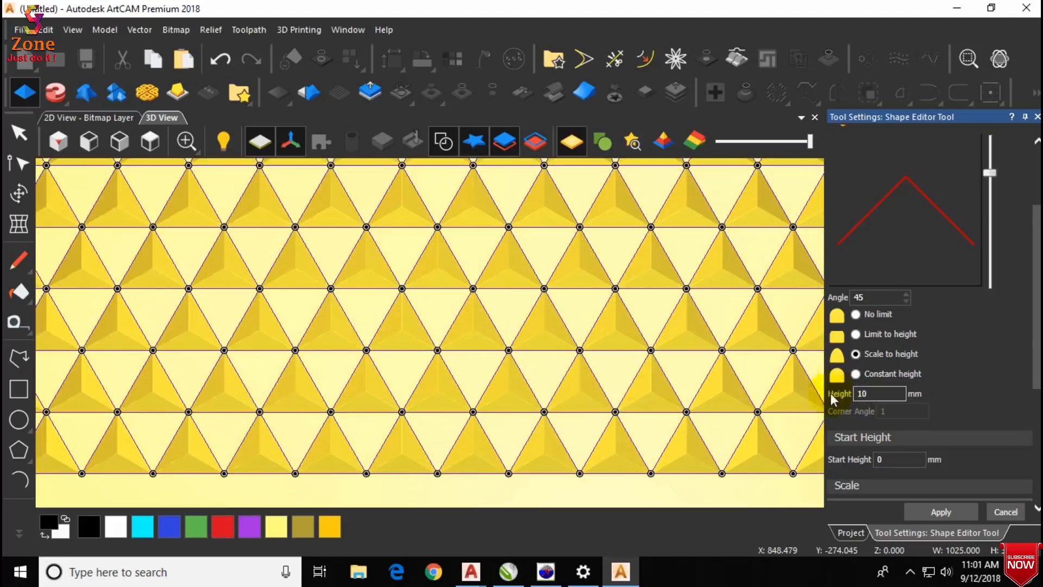
click(916, 512)
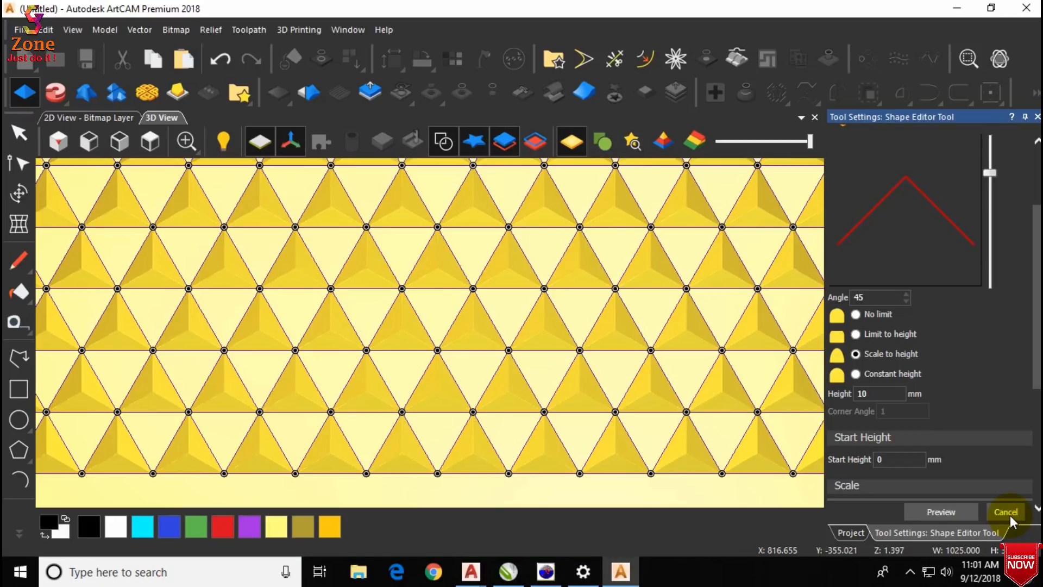
click(1005, 512)
Move the upright triangle rows down clear of the raised pyramids and select the inverted triangle rows left on the relief.
scroll(536, 326, down, 4)
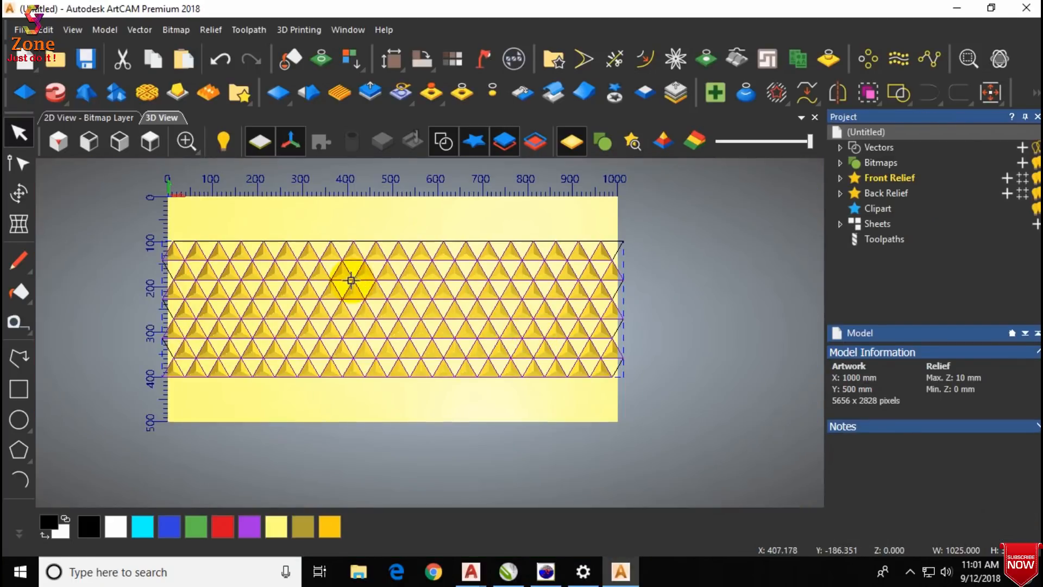
scroll(351, 280, up, 1)
scroll(654, 291, down, 1)
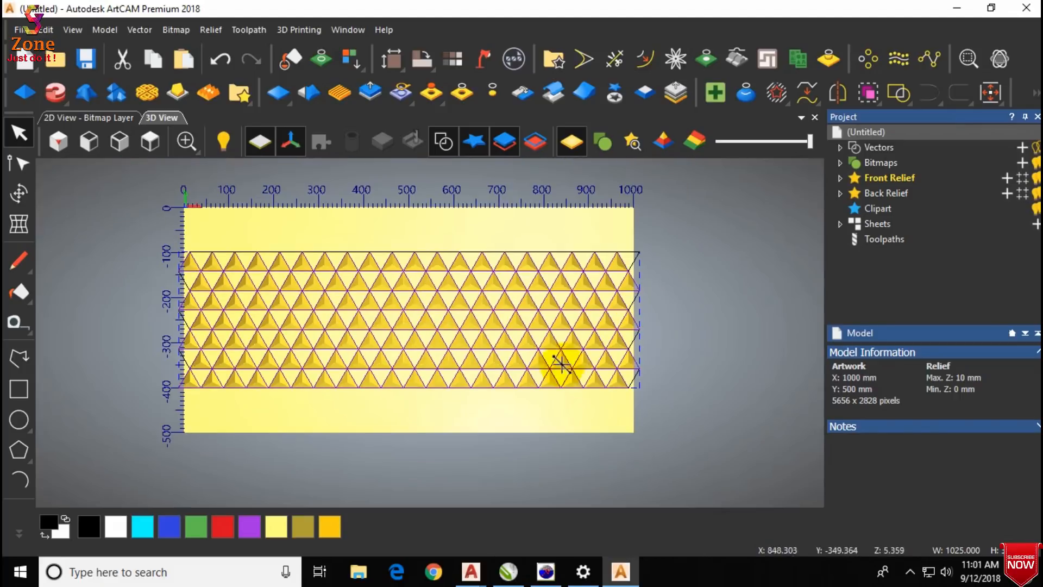
drag(489, 387, 497, 514)
click(671, 220)
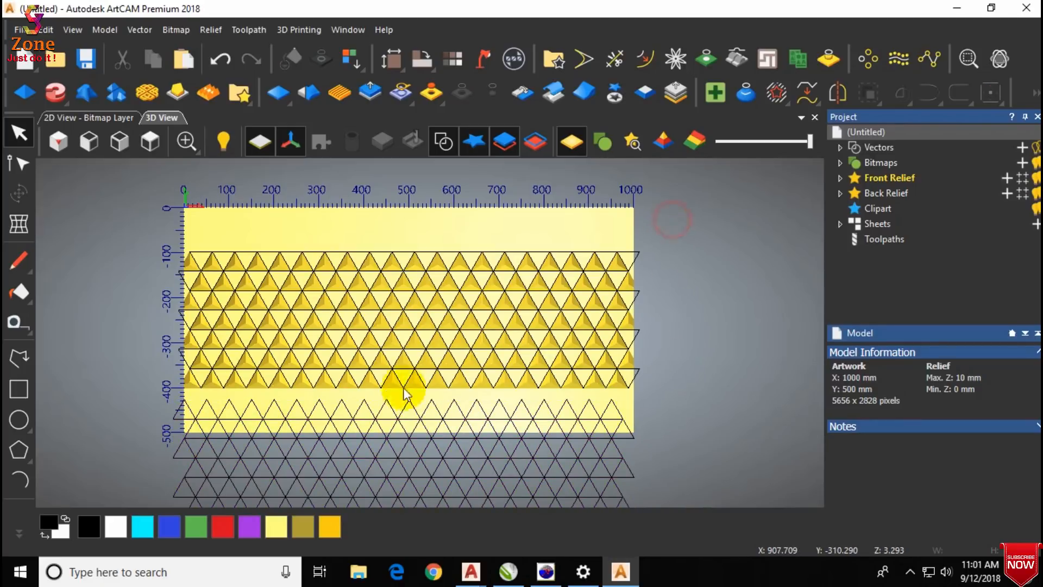
drag(405, 394, 183, 400)
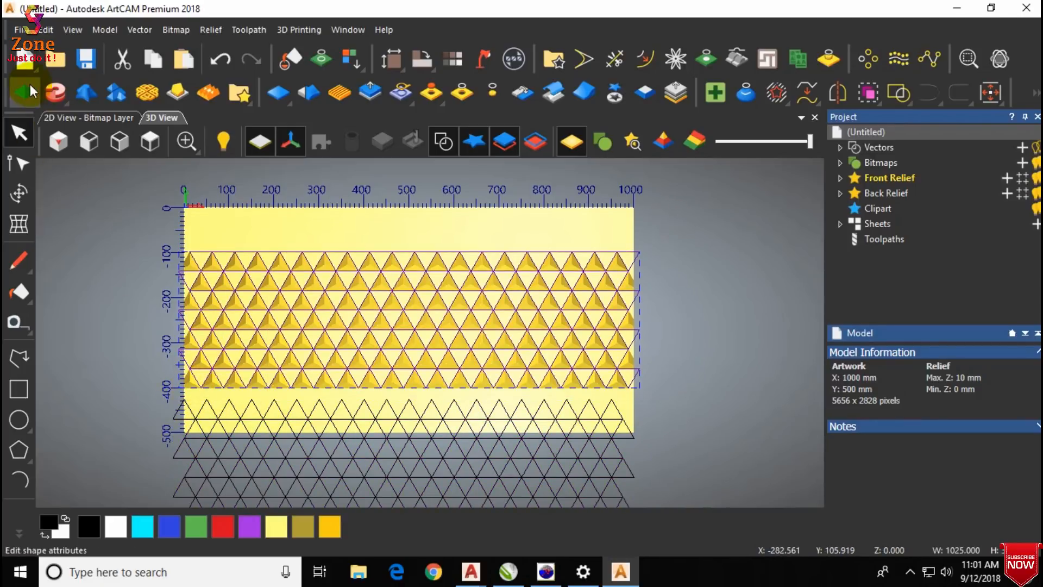
Give the inverted triangle rows a square shape profile in the Shape Editor, scaled to a height of 10 mm.
click(24, 93)
scroll(478, 338, up, 5)
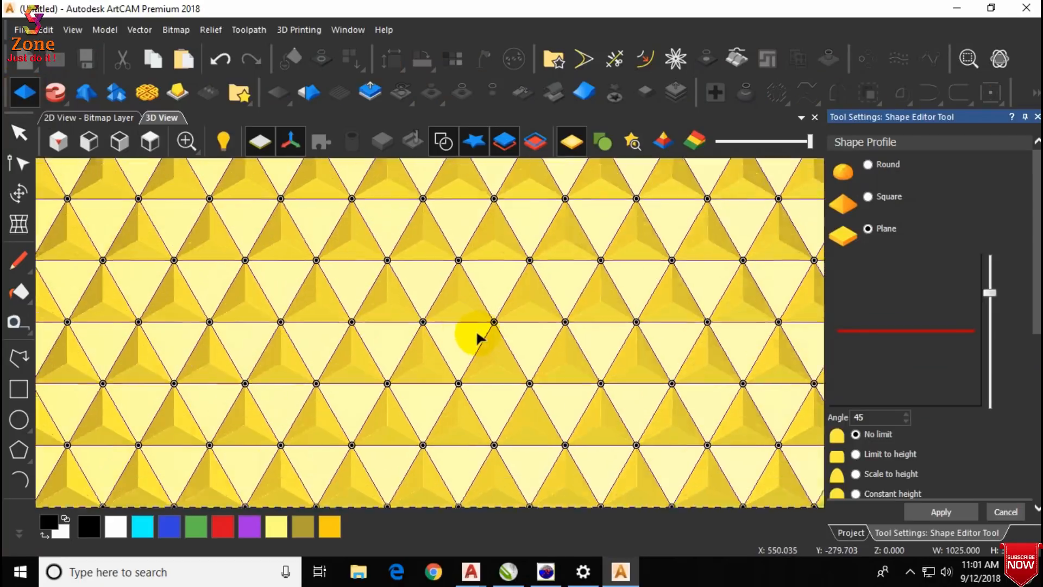
scroll(479, 338, up, 2)
middle_drag(478, 337, 510, 289)
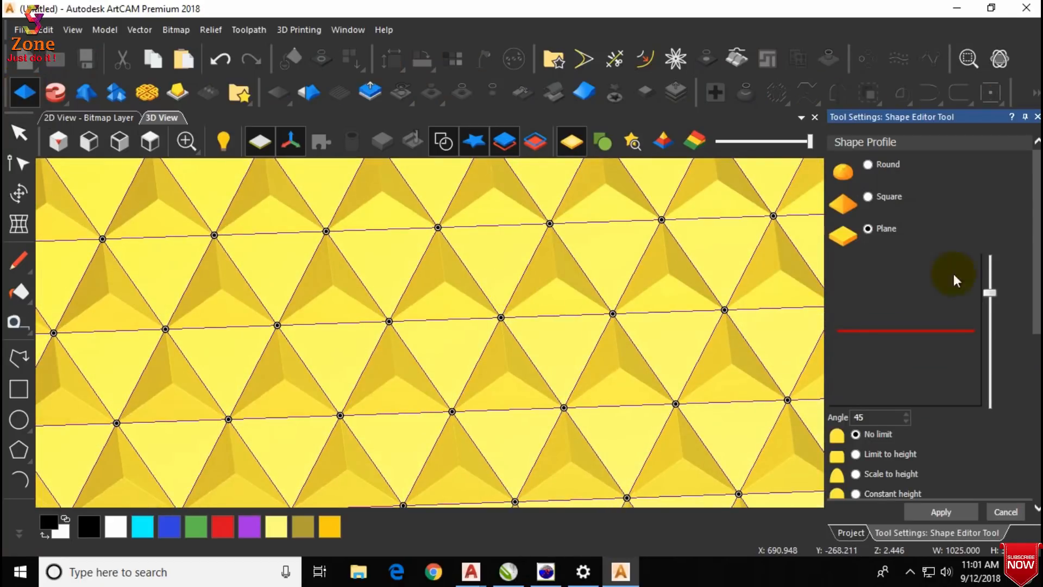
click(868, 197)
scroll(882, 400, down, 3)
click(883, 401)
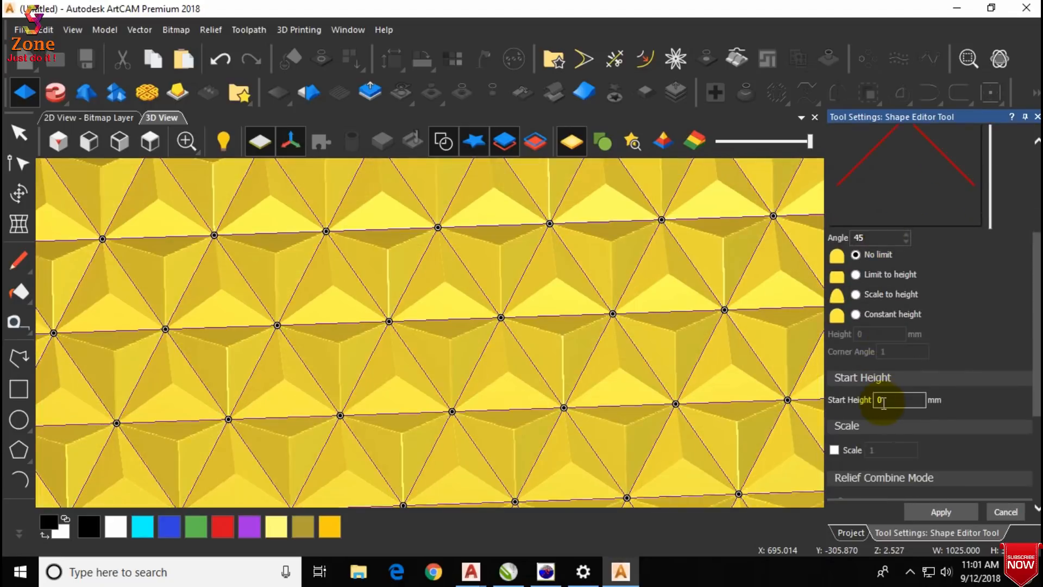
scroll(882, 403, down, 3)
scroll(850, 254, up, 3)
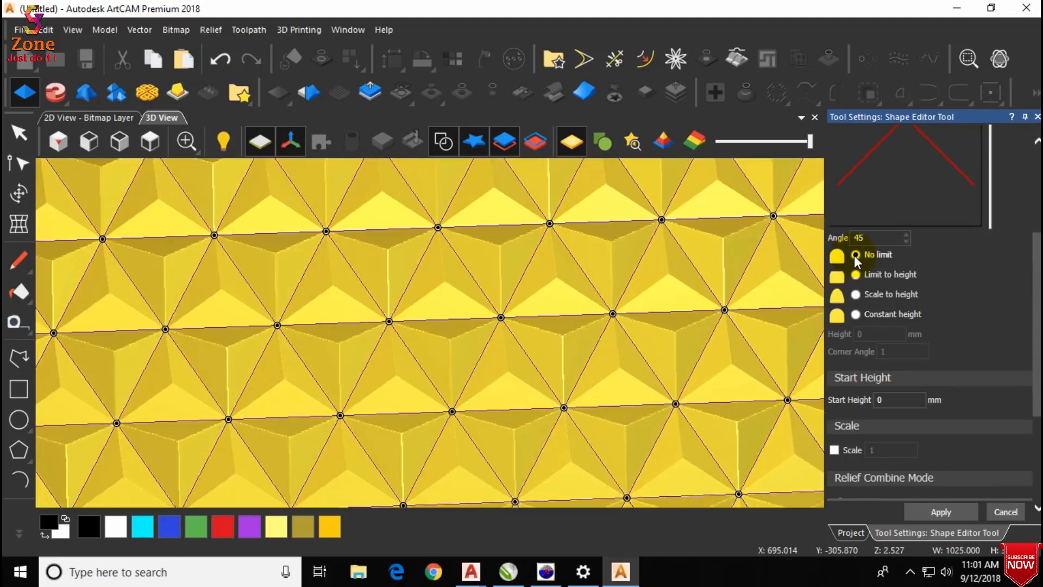
click(856, 294)
click(871, 335)
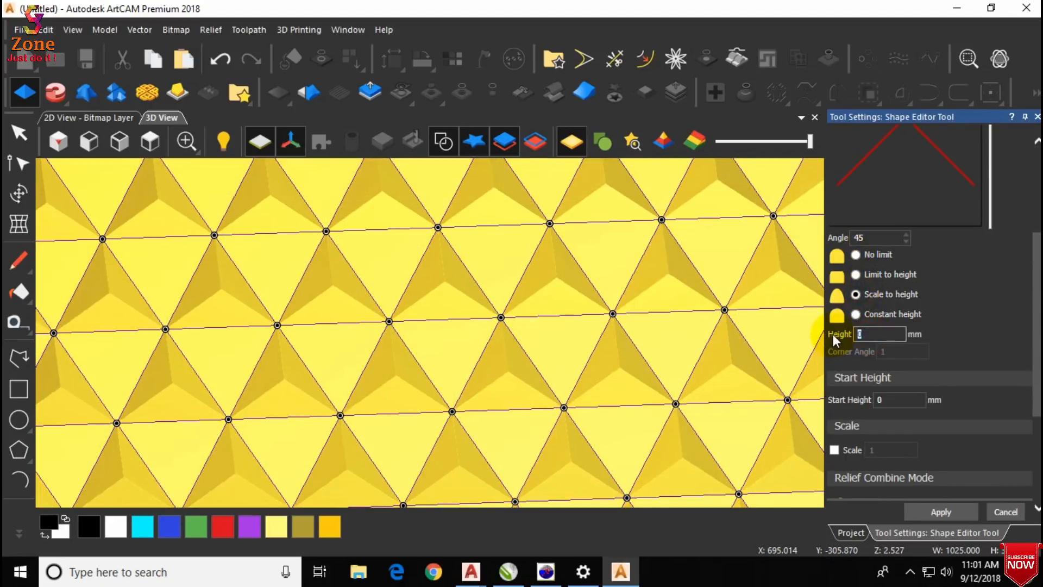
text(0)
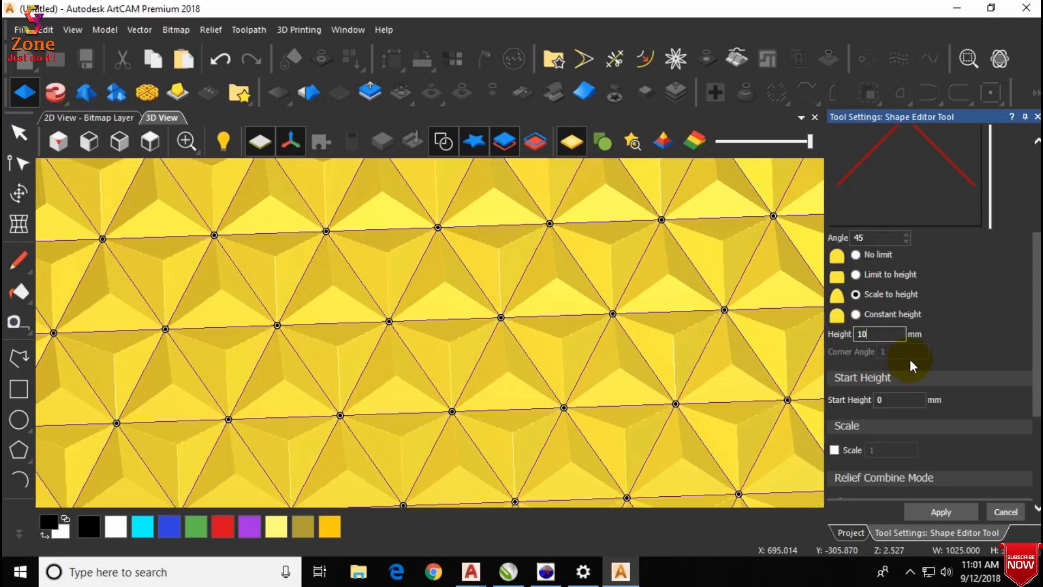
Set the relief combine mode to Subtract, apply the shape to the inverted triangles and close the Shape Editor.
scroll(928, 382, down, 4)
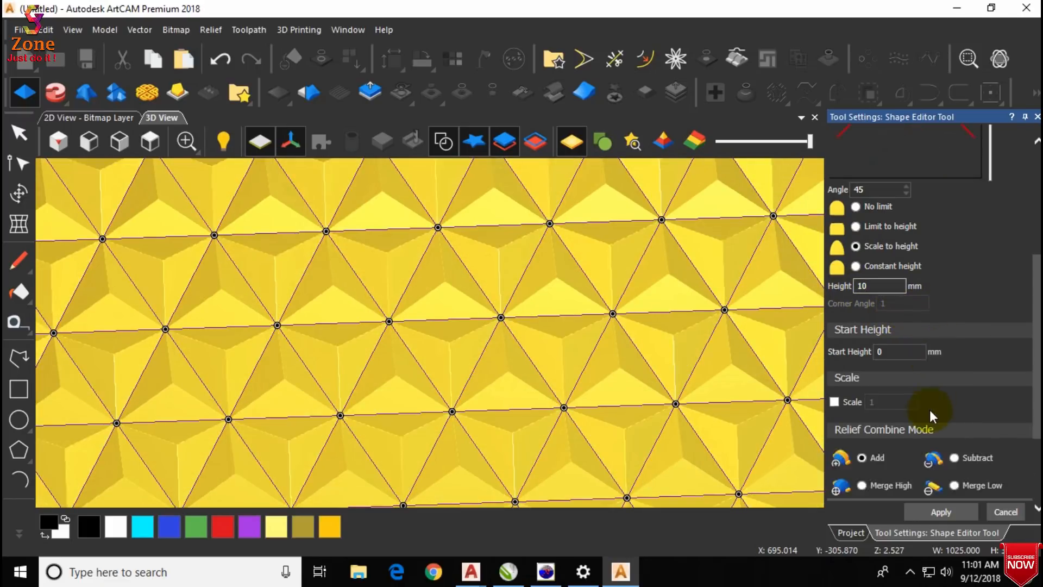
click(955, 328)
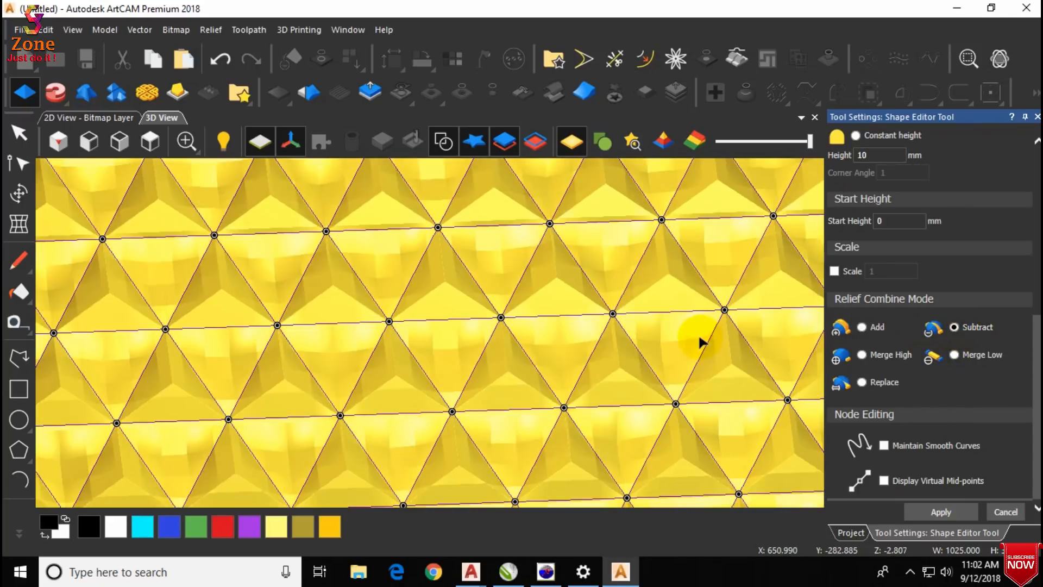
scroll(648, 346, up, 1)
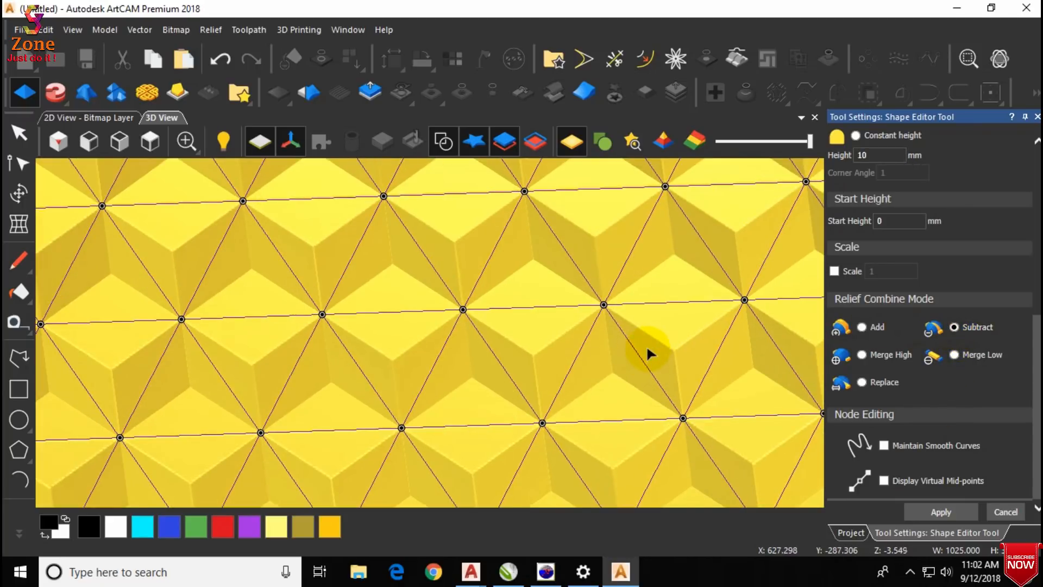
scroll(647, 346, down, 1)
scroll(634, 365, up, 2)
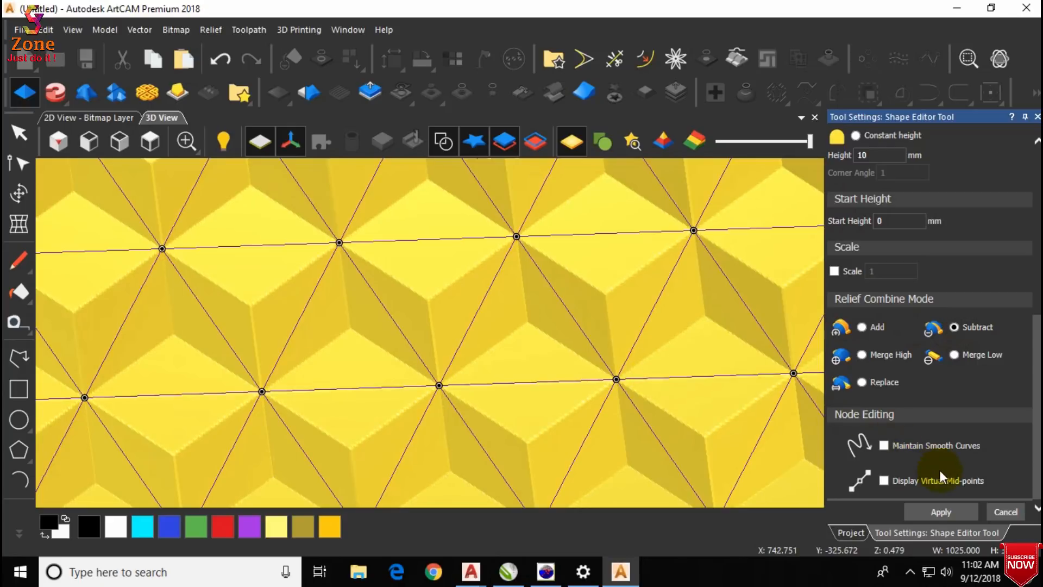
click(941, 511)
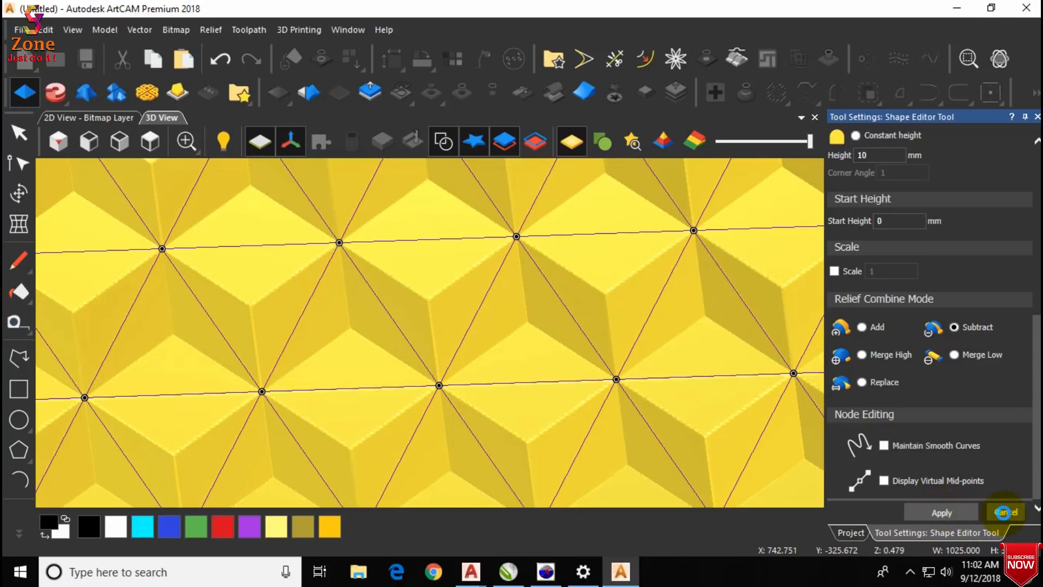
click(1002, 512)
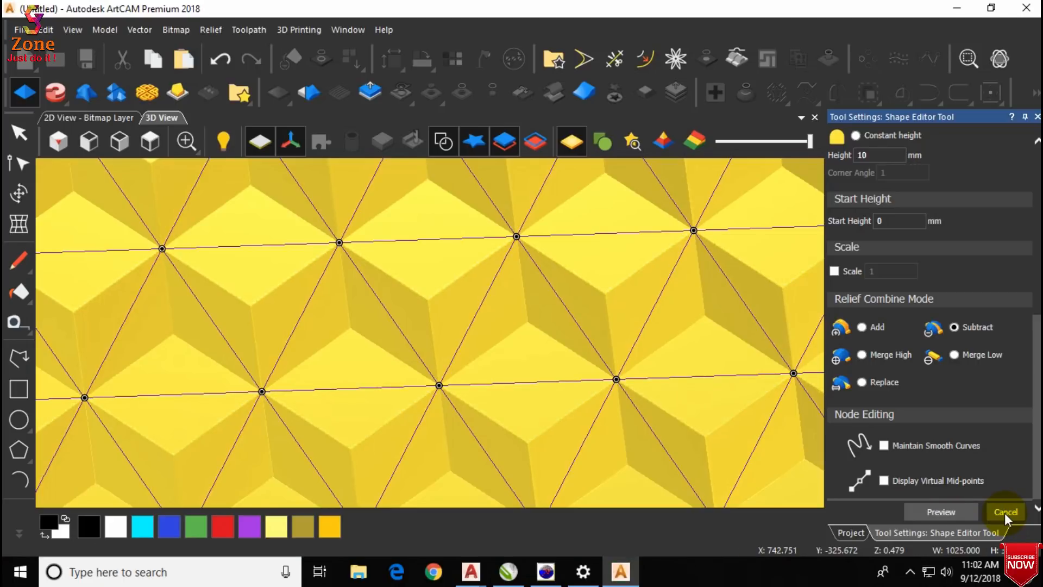
click(1005, 513)
scroll(520, 321, down, 5)
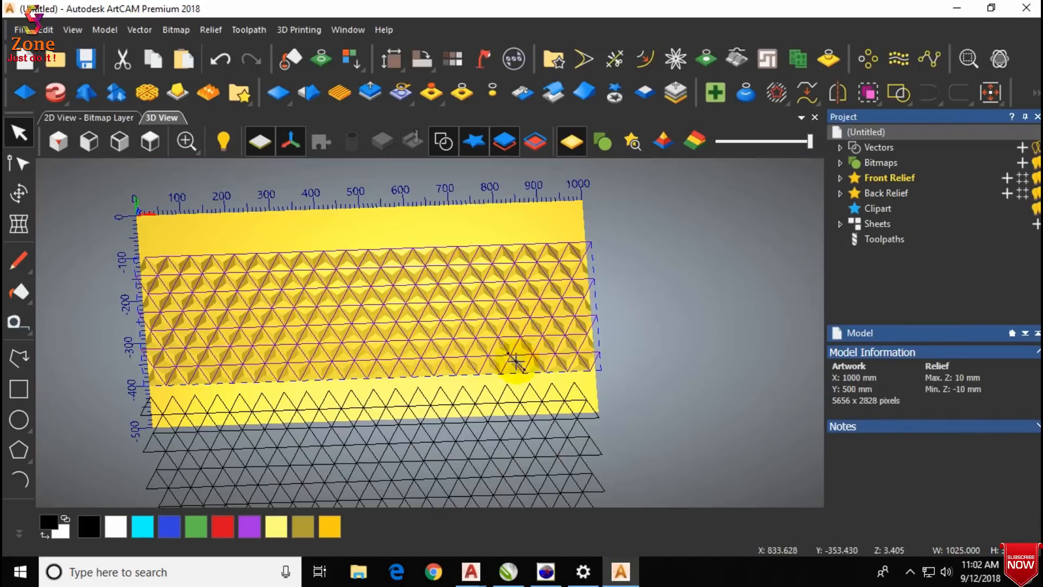
Delete all the triangle vectors lying over and below the relief.
scroll(519, 387, down, 3)
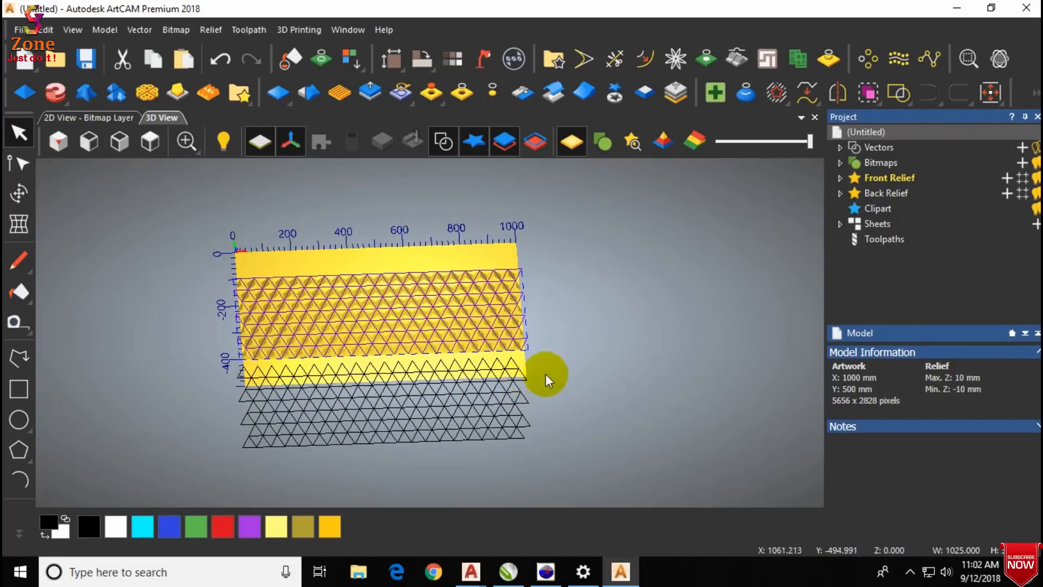
click(150, 141)
click(596, 326)
drag(608, 221, 299, 449)
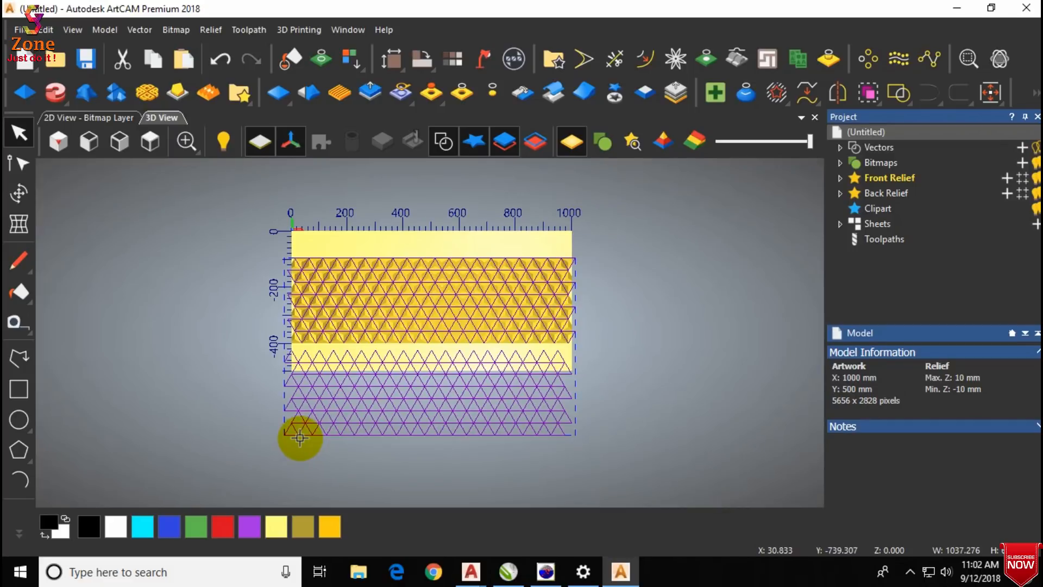
key(Delete)
Convert the pyramid triangle relief into relief clipart.
scroll(404, 271, up, 4)
scroll(448, 380, down, 1)
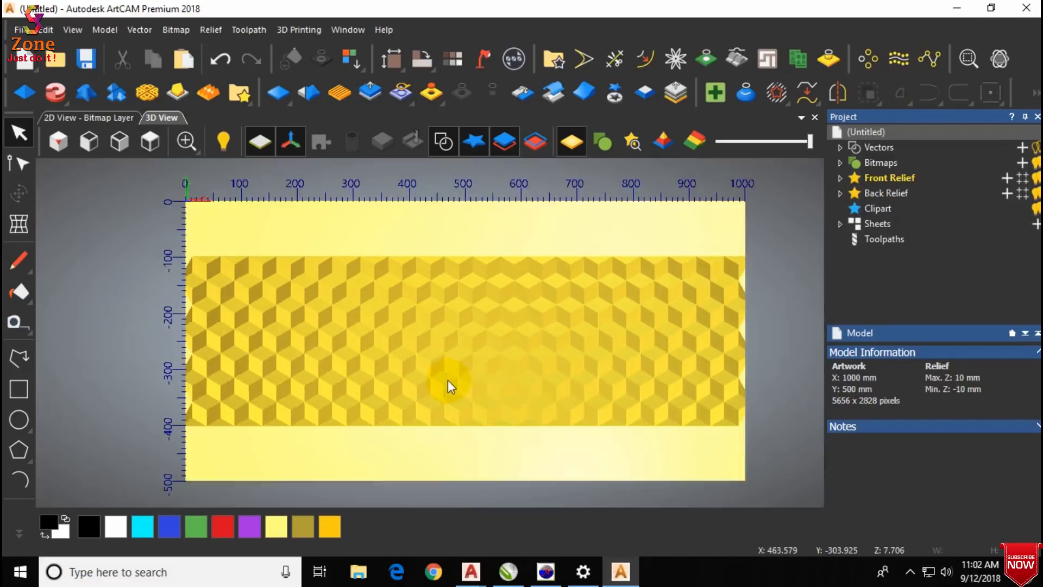
scroll(448, 380, down, 1)
scroll(308, 389, up, 4)
middle_drag(308, 389, 259, 410)
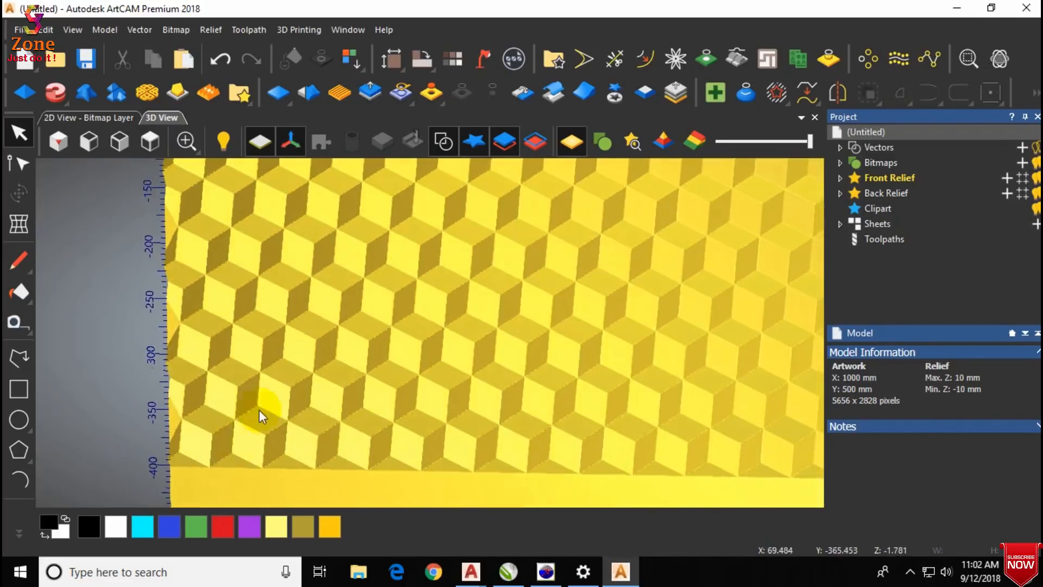
click(150, 142)
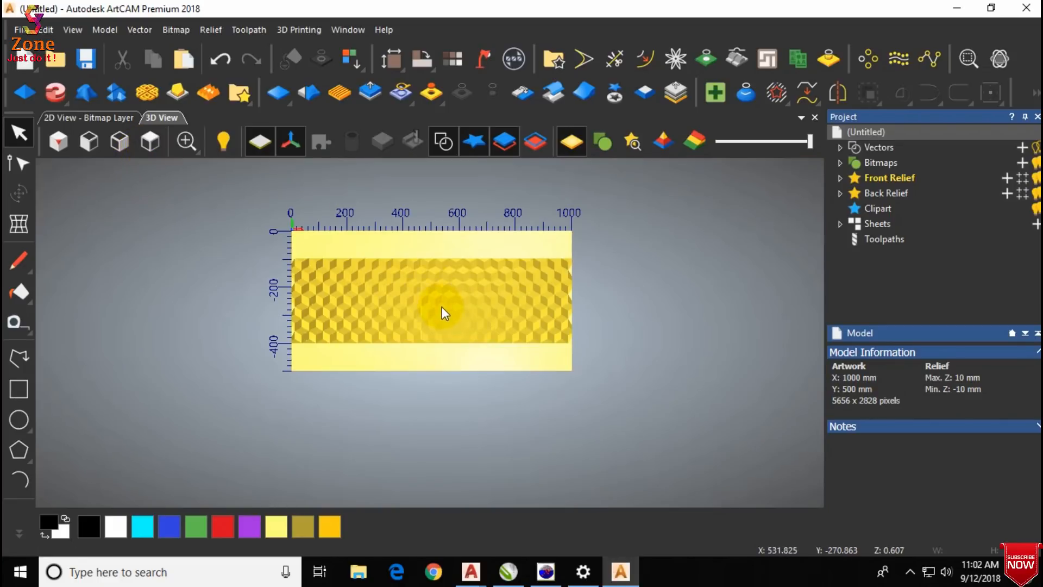
scroll(441, 306, up, 2)
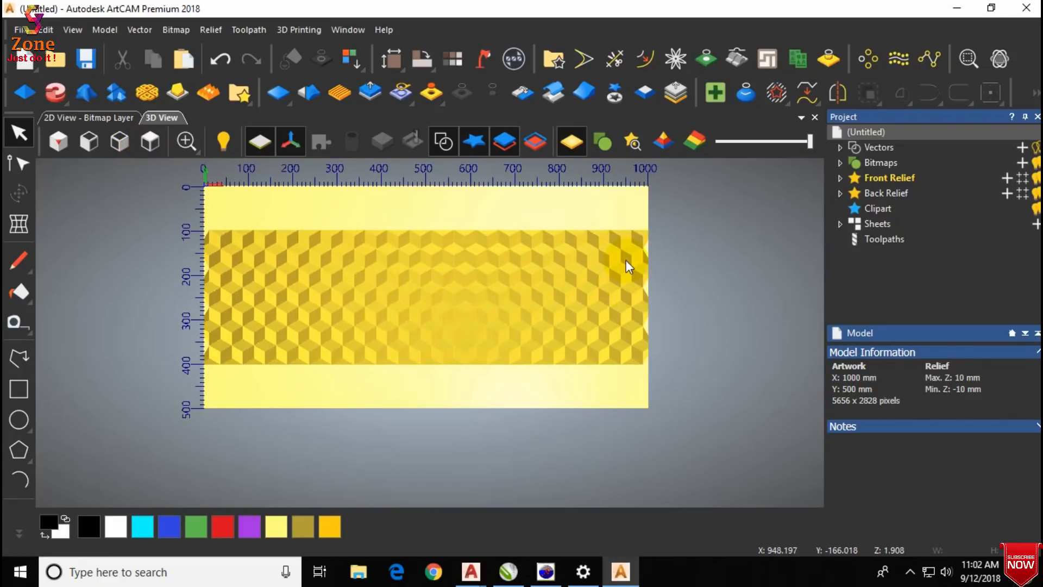
click(620, 93)
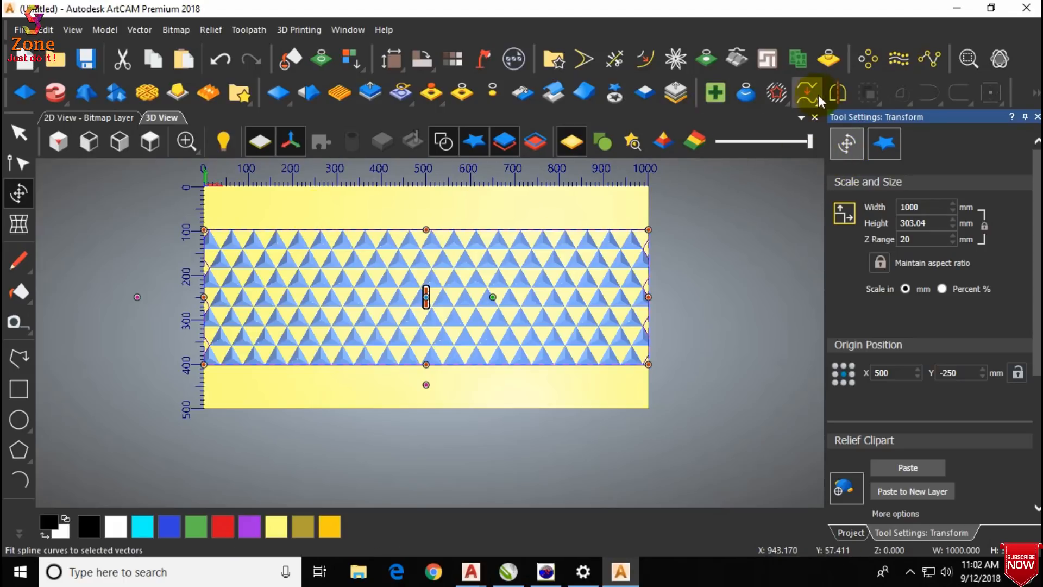
Try mirroring a copy of the relief clipart vertically about its top edge, undo it and close the Mirror settings.
click(838, 94)
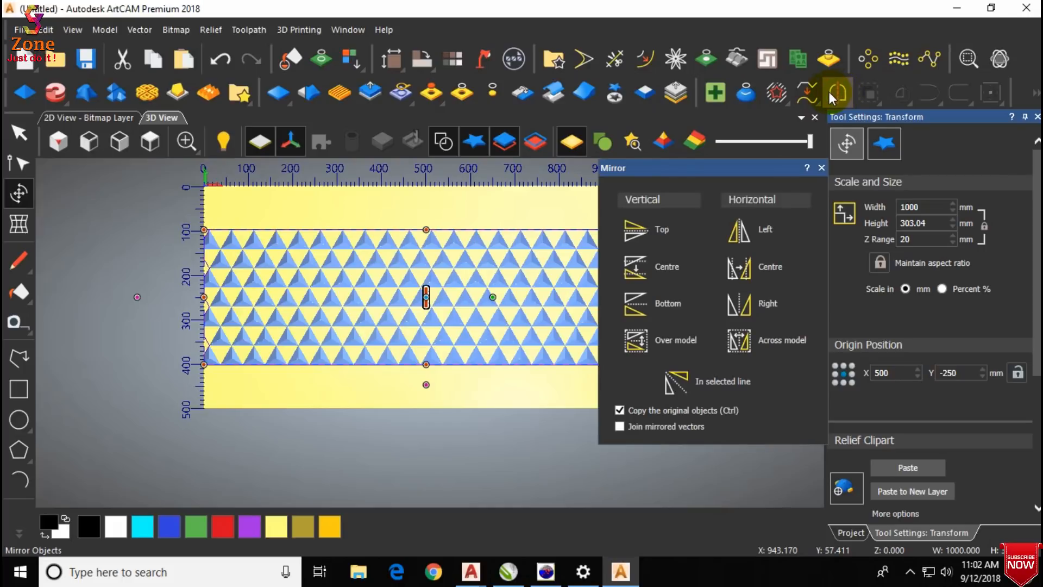
click(655, 236)
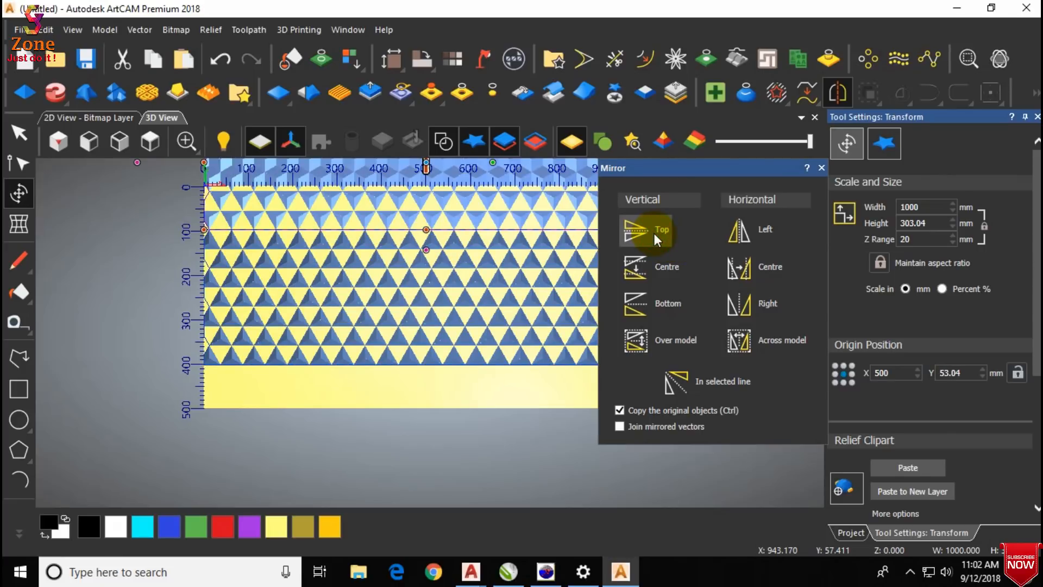
key(ctrl+z)
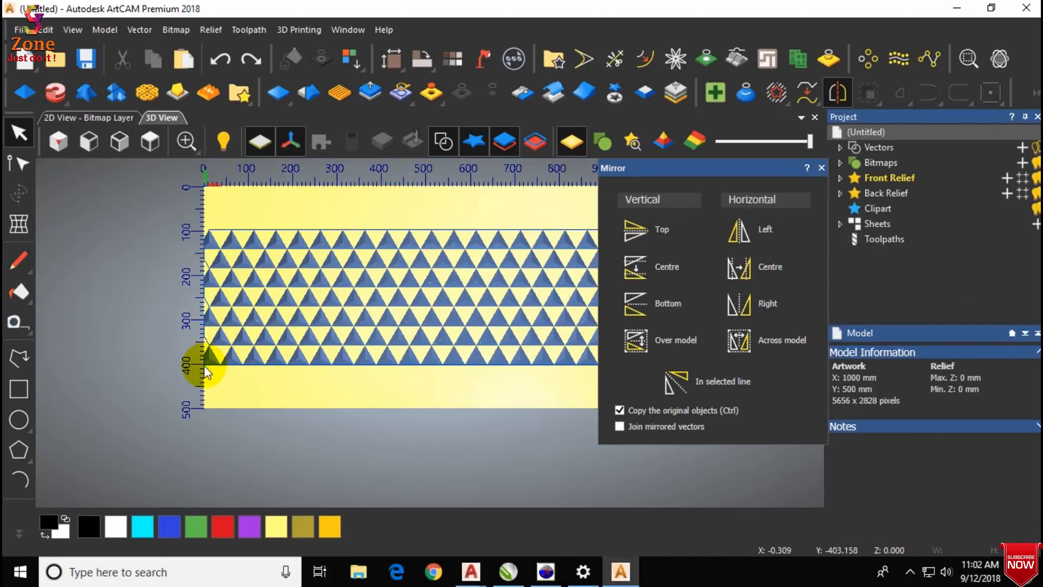
click(822, 168)
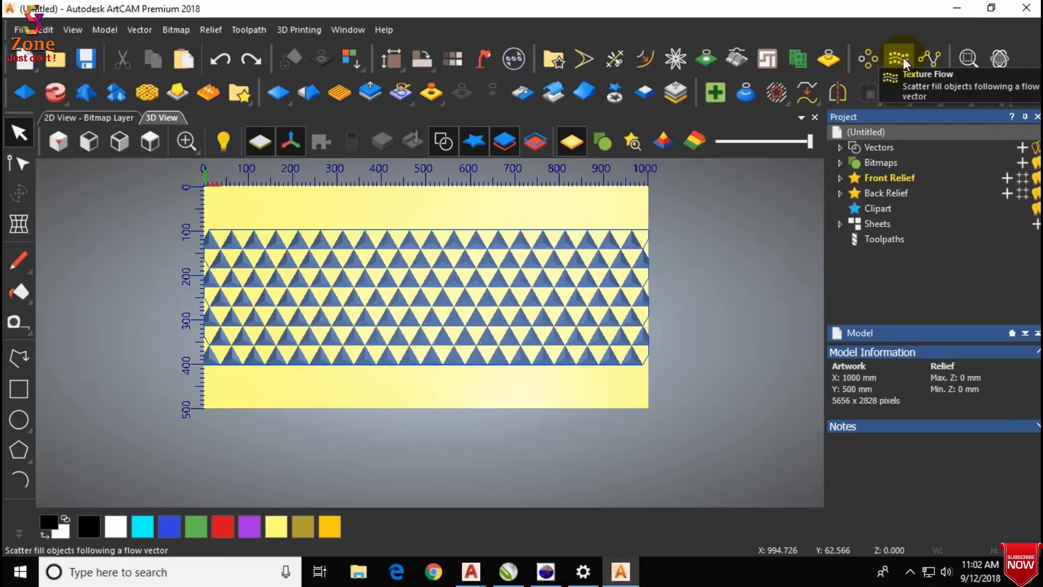
Block copy the relief clipart upward in 1 column and 2 rows with 0 mm X and Y gaps.
click(867, 56)
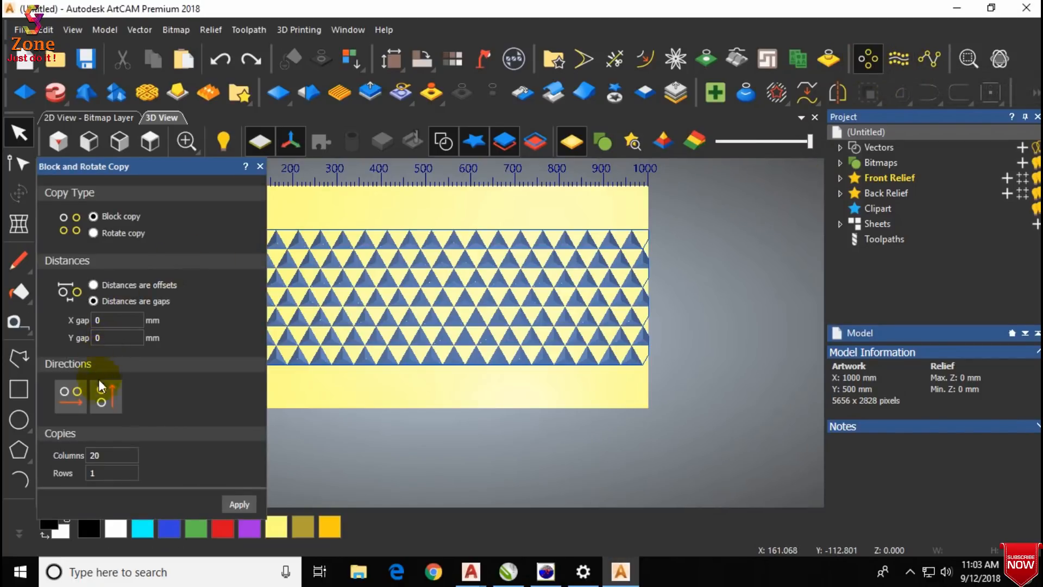
double_click(109, 455)
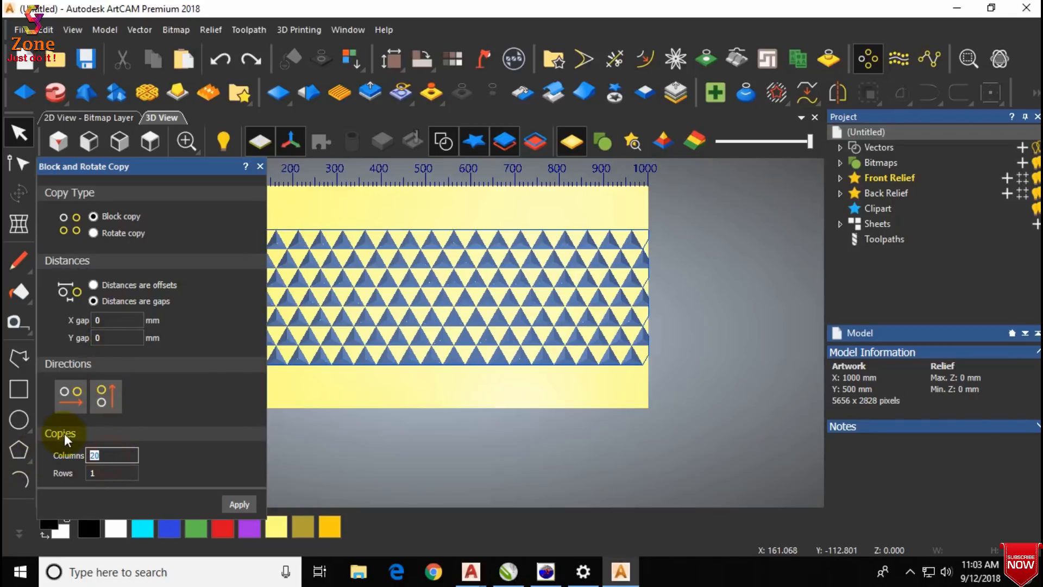
key(Tab)
text(2)
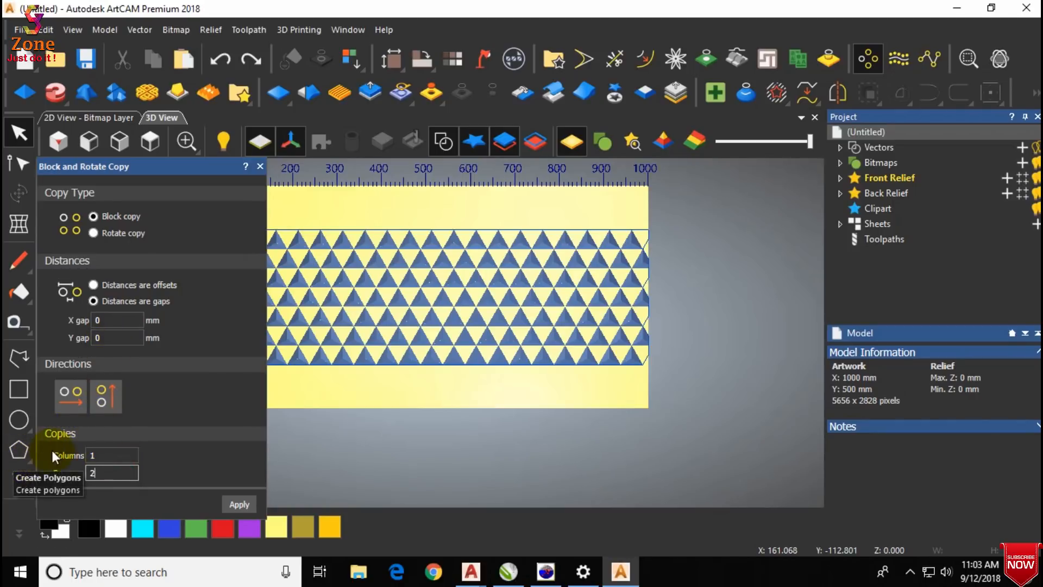
click(232, 503)
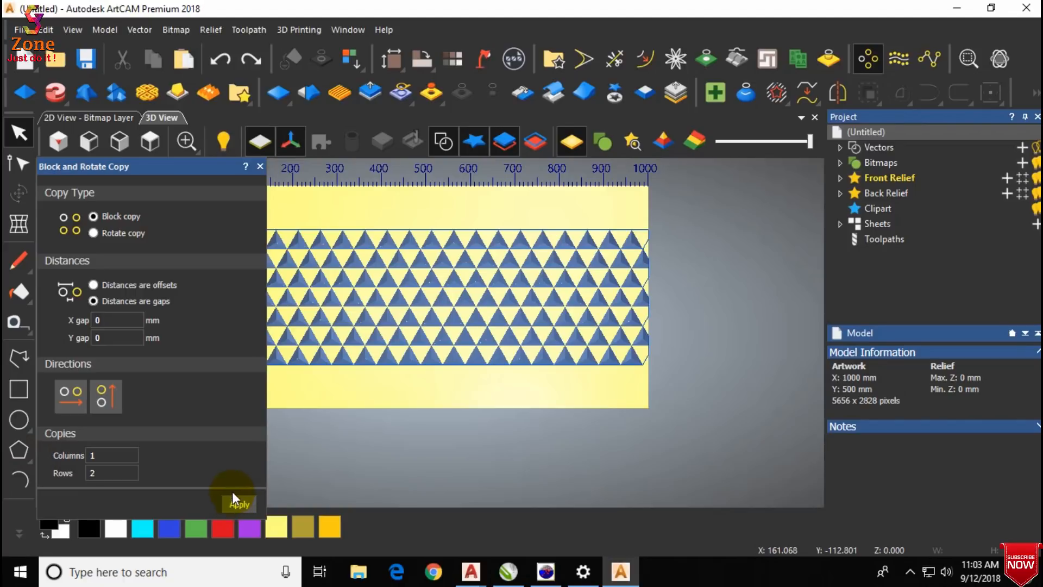
click(354, 299)
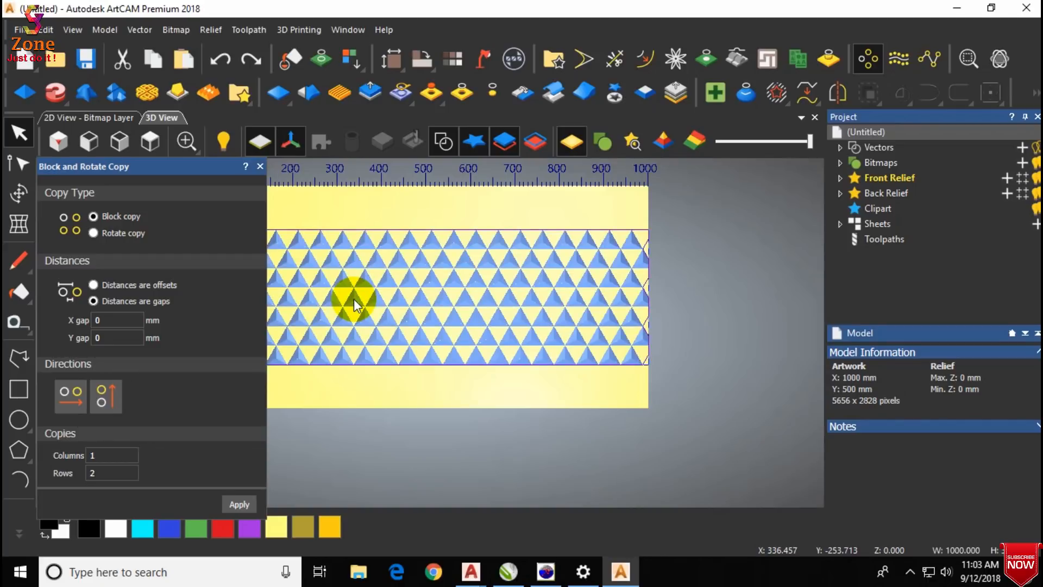
click(240, 505)
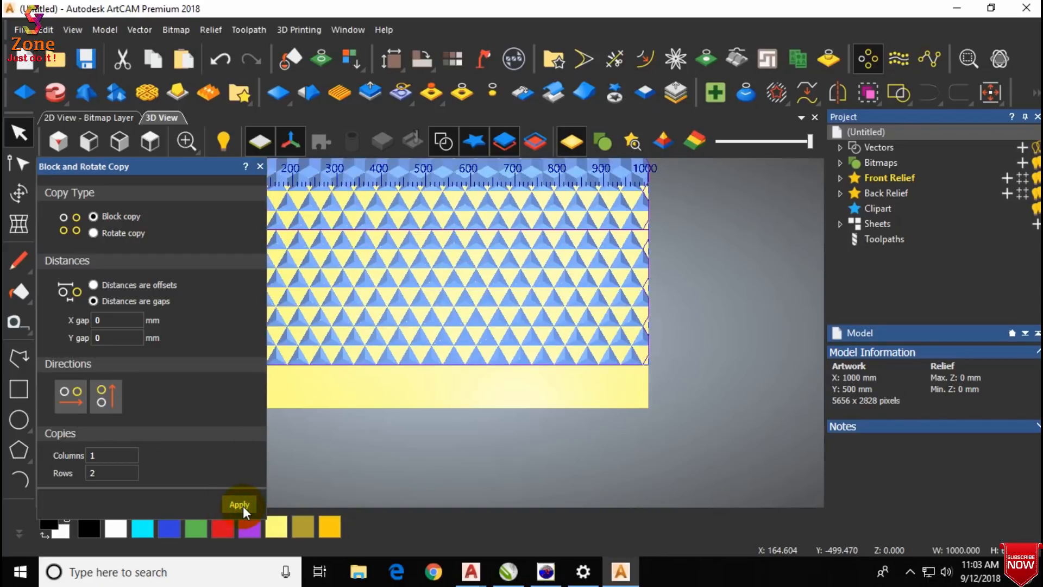
click(261, 166)
scroll(396, 289, down, 3)
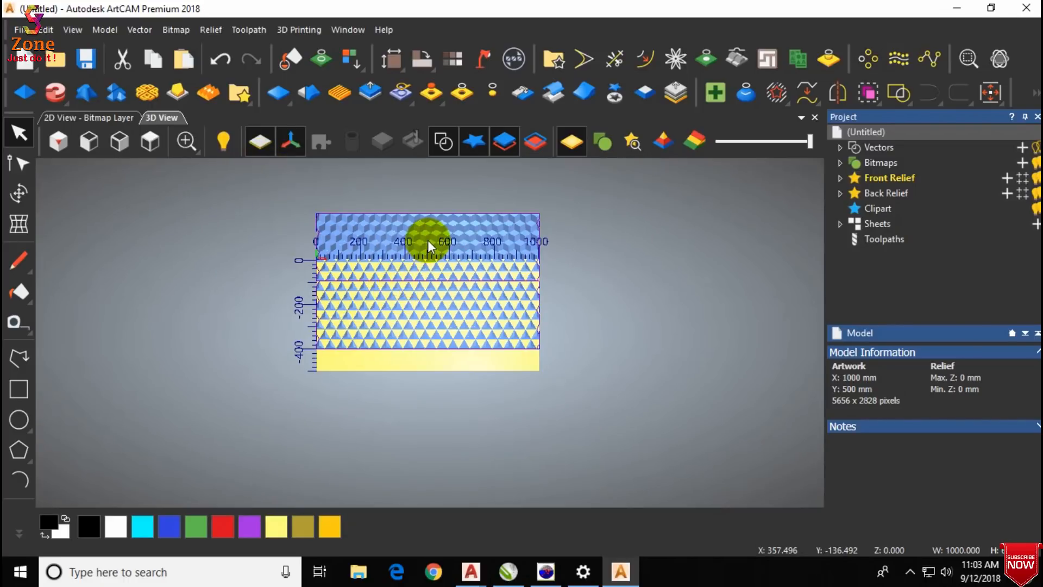
scroll(428, 244, up, 2)
Select the upper clipart copy in the 2D view and nudge it up and back down towards the original.
click(117, 117)
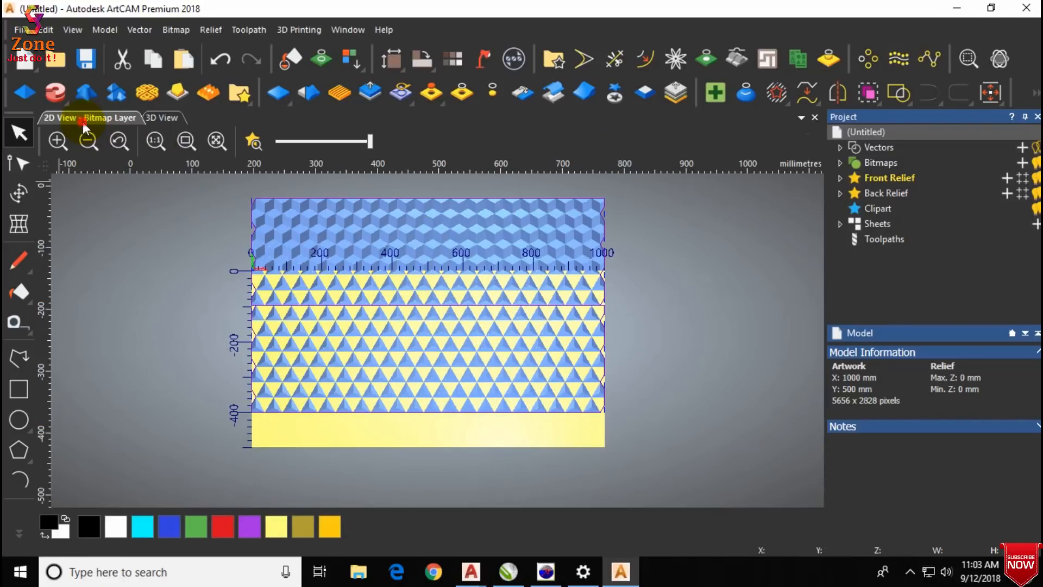
scroll(459, 293, up, 5)
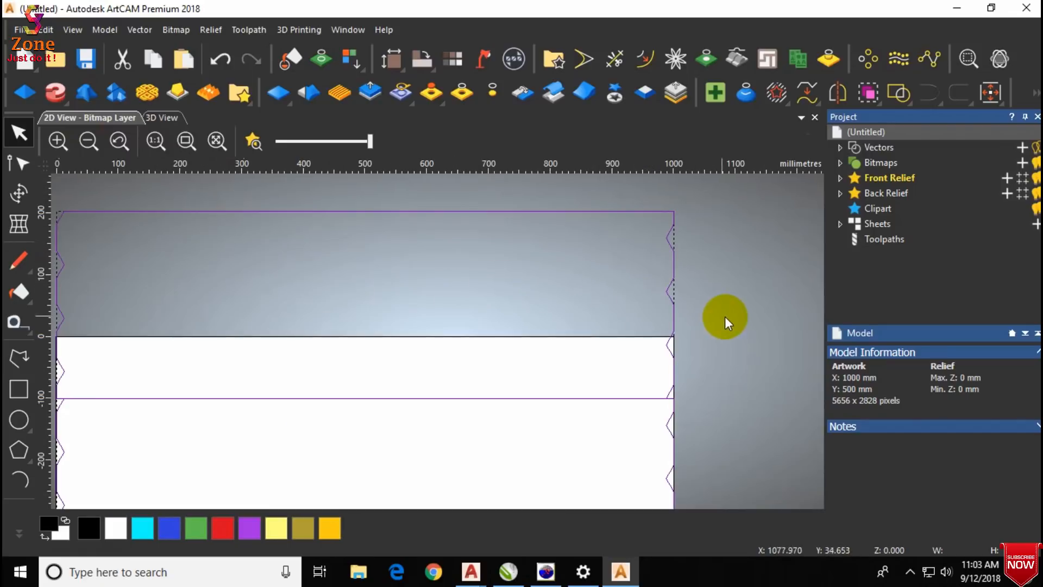
click(725, 316)
click(670, 345)
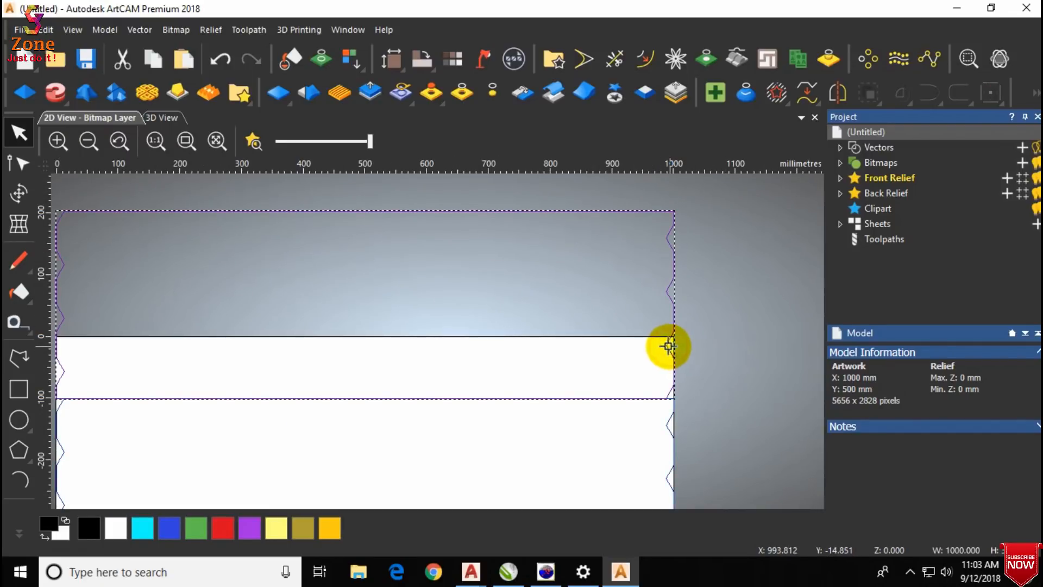
scroll(548, 345, down, 5)
scroll(350, 366, up, 3)
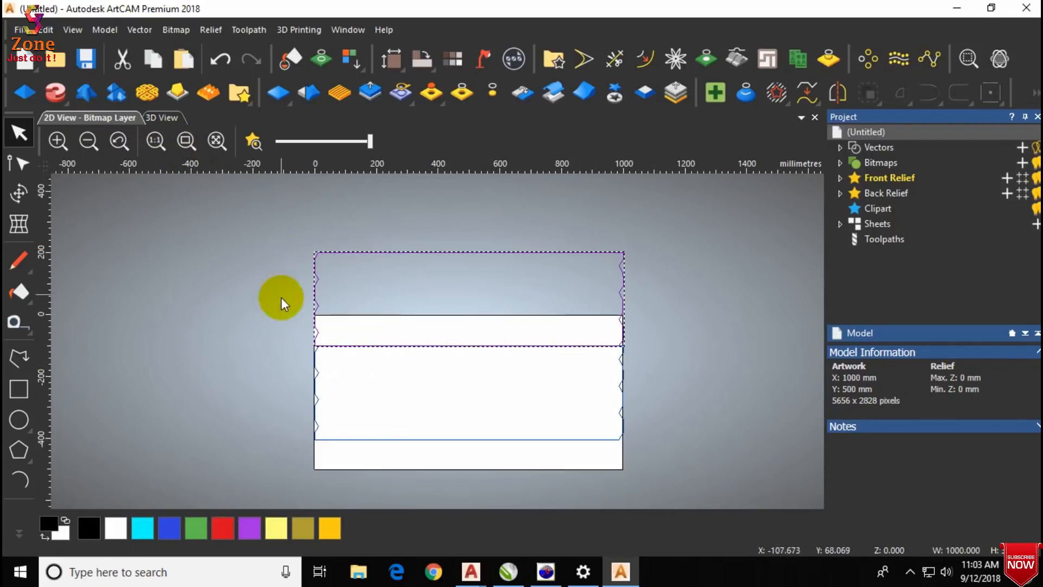
key(Up)
key(Up)
key(Up)
key(Up)
key(Up)
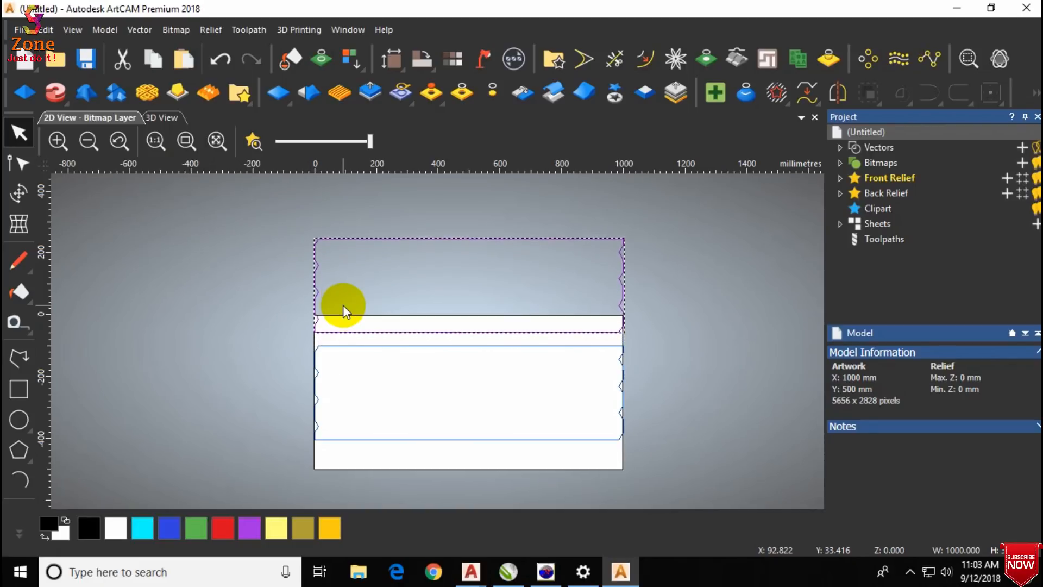
key(Down)
key(Down)
key(Down)
key(Down)
key(Down)
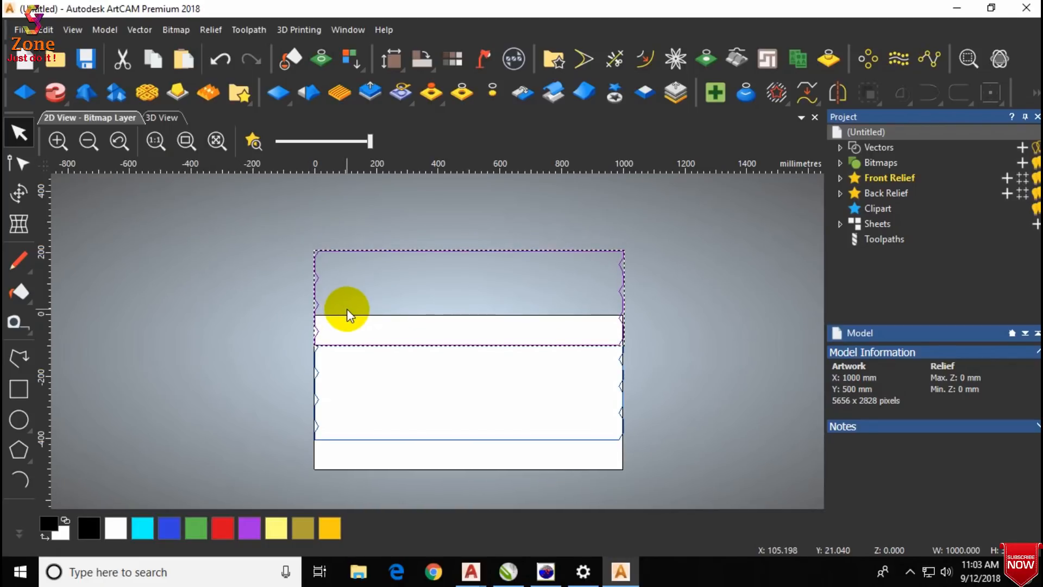
click(170, 118)
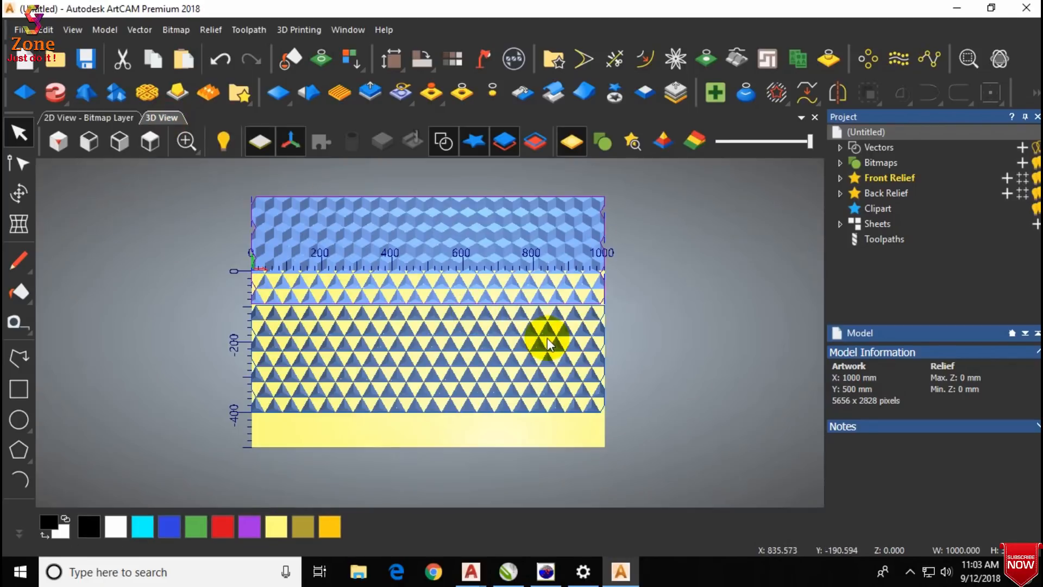
Undo the recent nudges of the upper clipart copy one by one.
scroll(475, 288, up, 5)
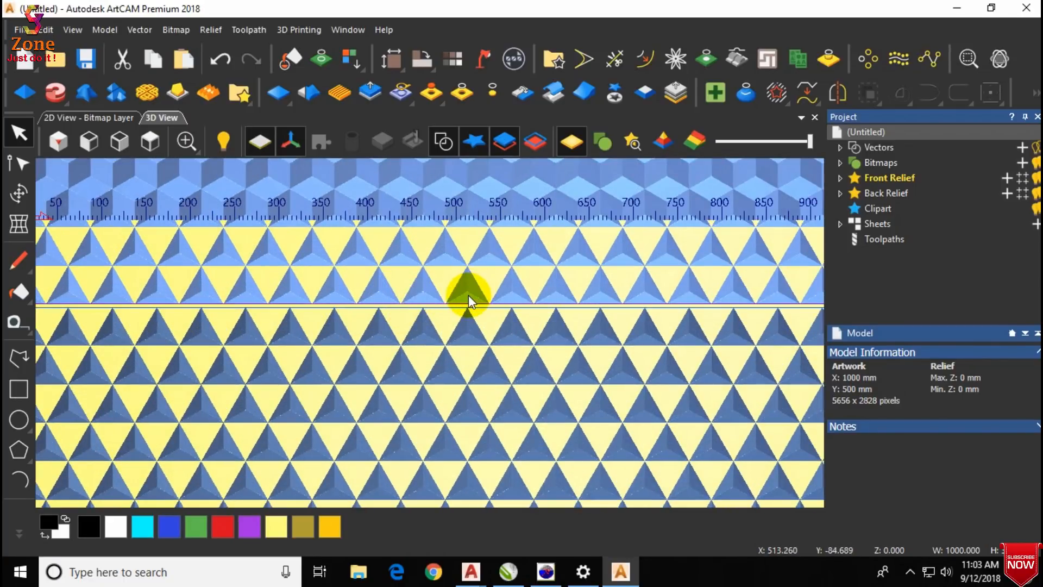
key(ctrl+z)
key(ctrl+z)
key(ctrl+z)
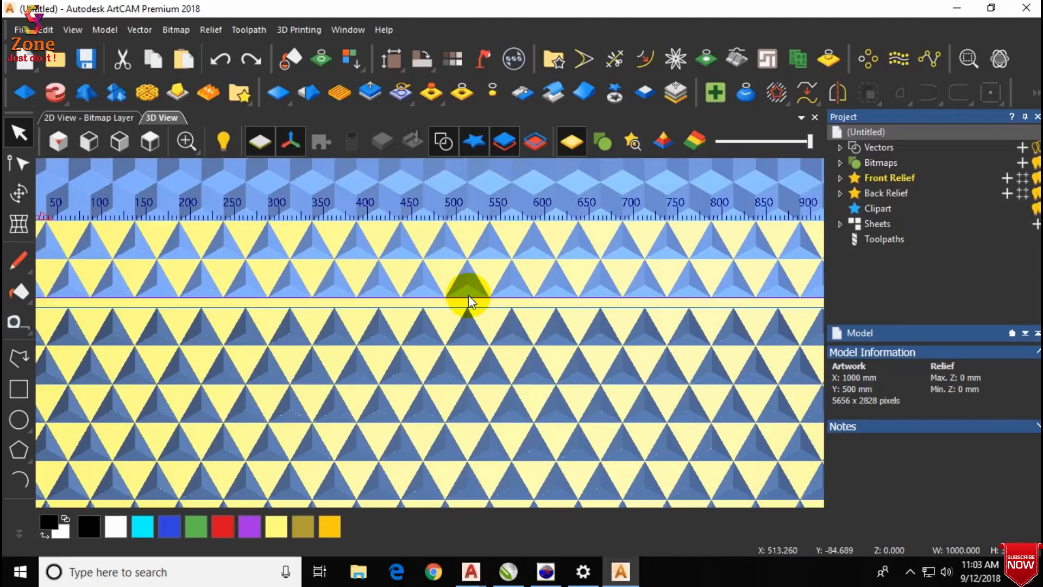
key(ctrl+z)
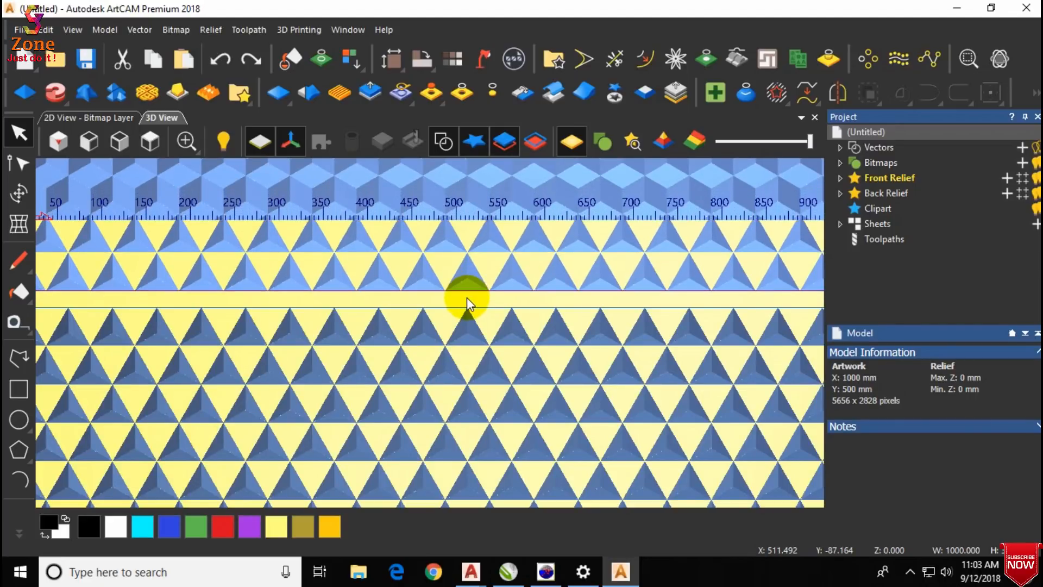
key(ctrl+z)
key(ctrl+z)
key(ctrl+z)
key(ctrl+z)
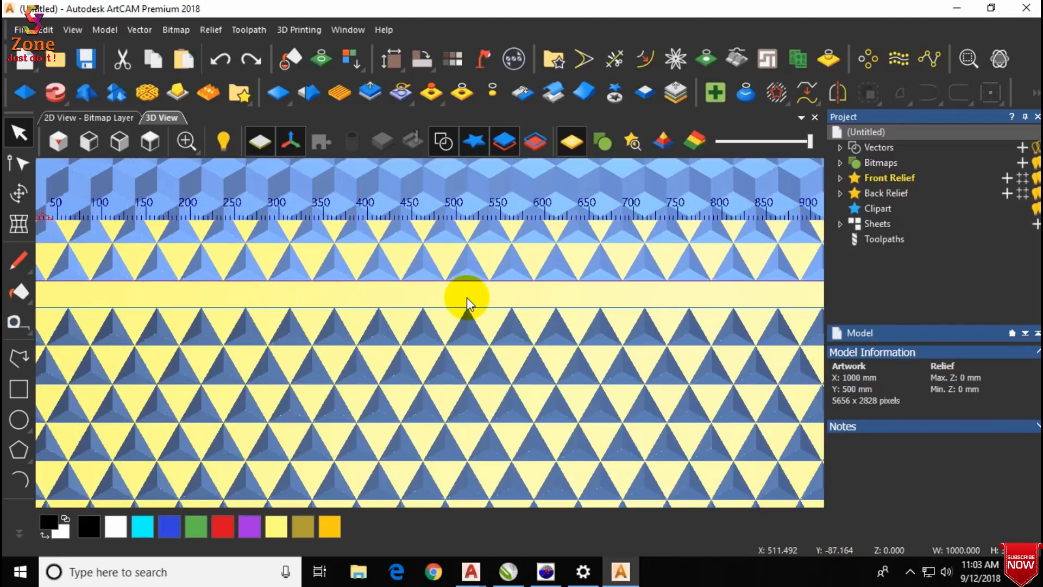
key(ctrl+z)
key(ctrl+z)
key(ctrl+z)
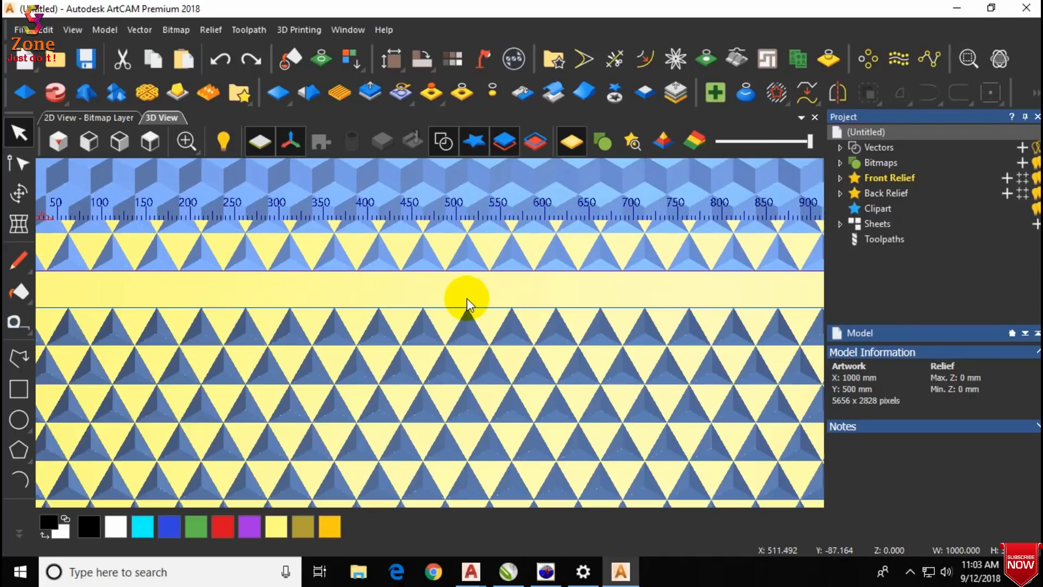
key(ctrl+z)
key(ctrl+z)
key(ctrl+z)
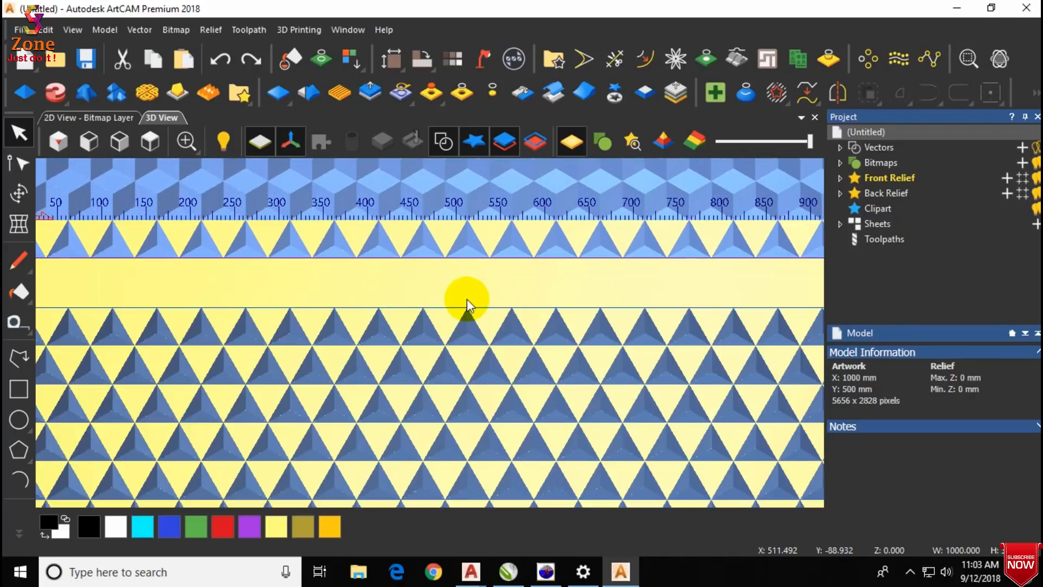
Nudge the upper clipart copy down towards the original's top edge and delete the copy.
key(Down)
key(Down)
key(Down)
key(Down)
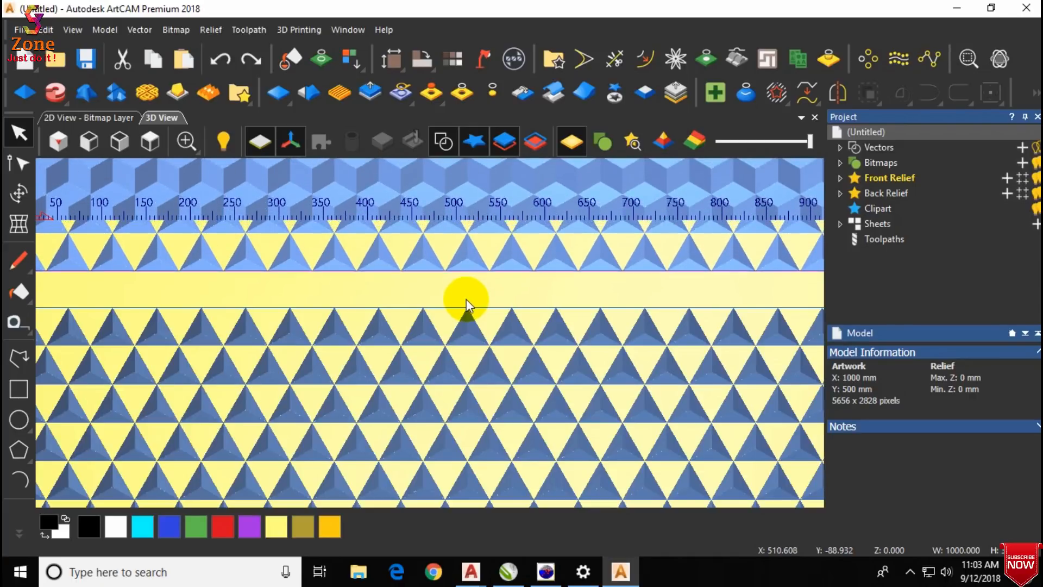
key(Down)
key(Down)
key(Down)
key(Down)
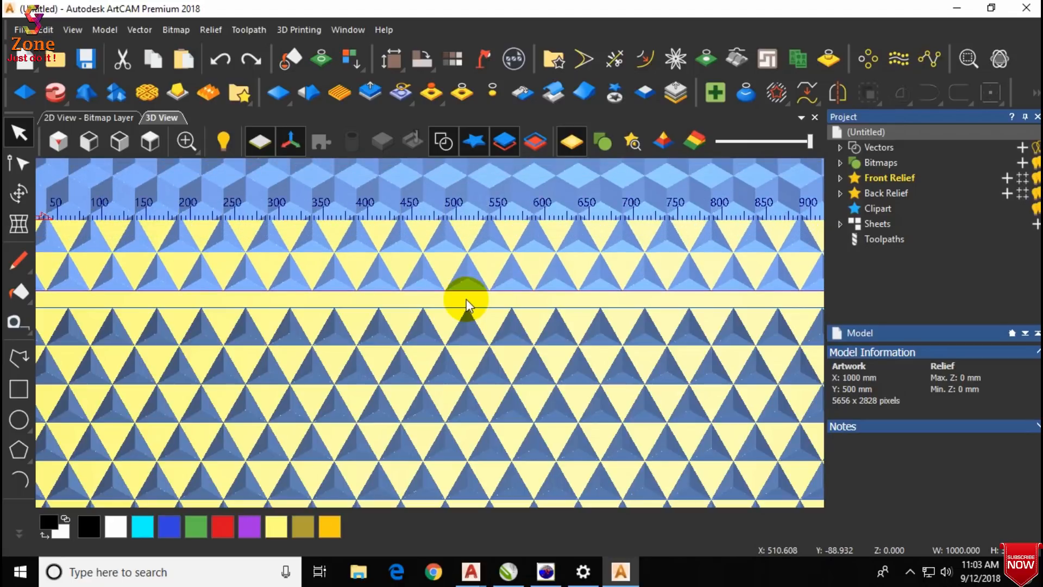
key(Down)
key(Down)
key(Down)
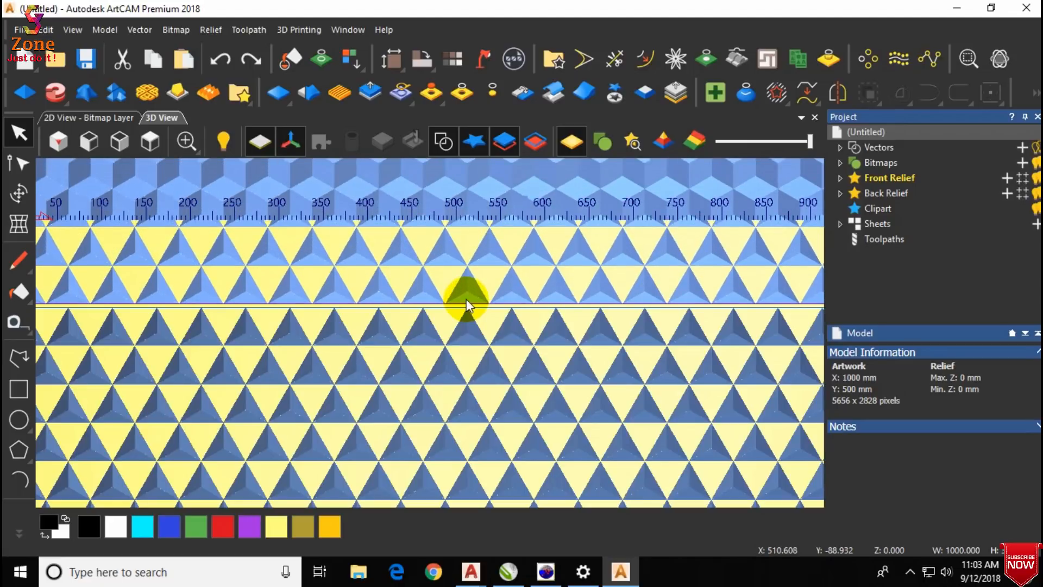
key(Delete)
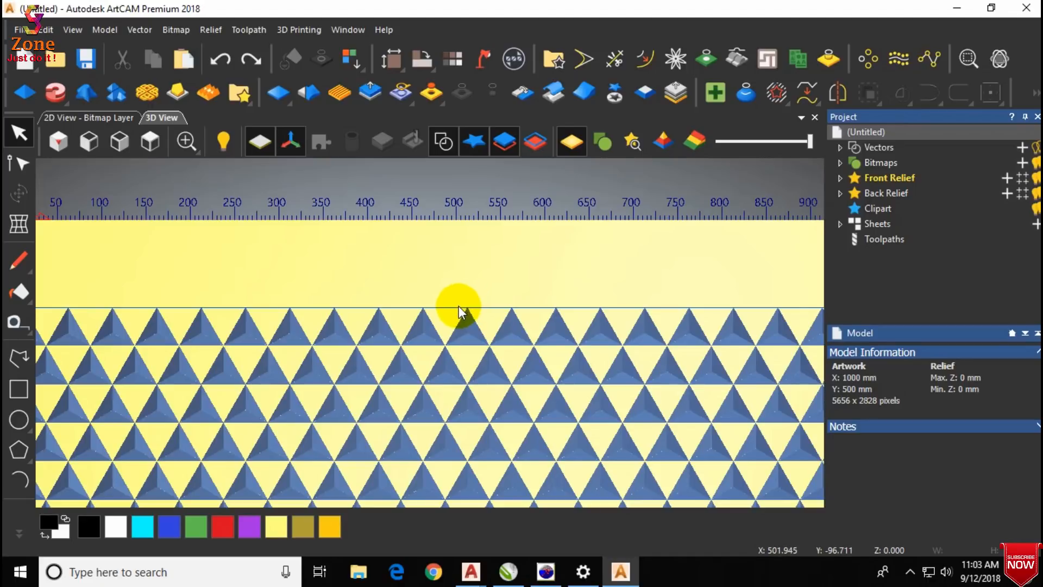
Paste the clipart copy back above the original and centre the two pieces together on the model.
key(ctrl+v)
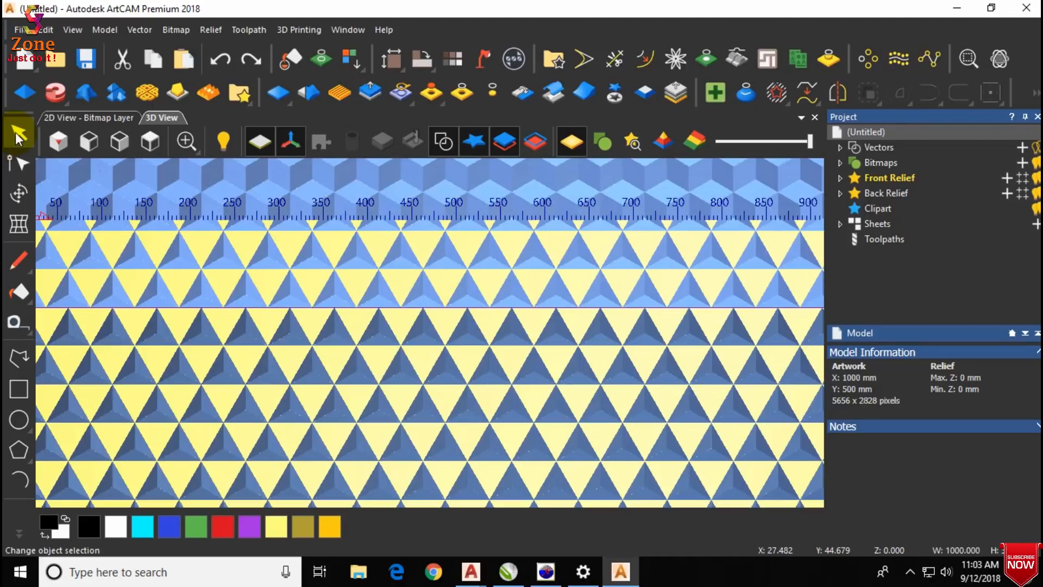
scroll(276, 244, down, 5)
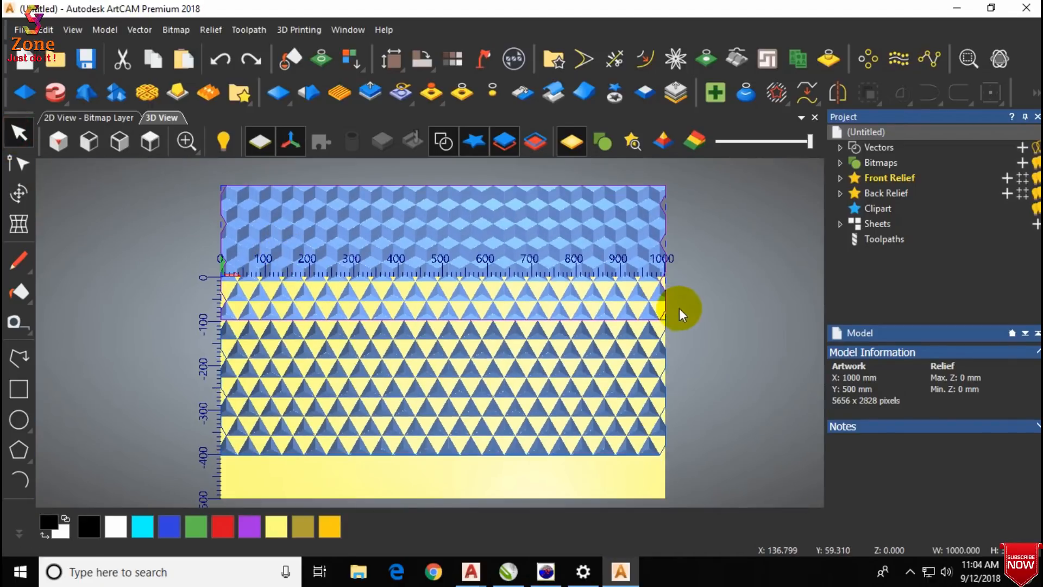
click(692, 305)
scroll(693, 209, down, 2)
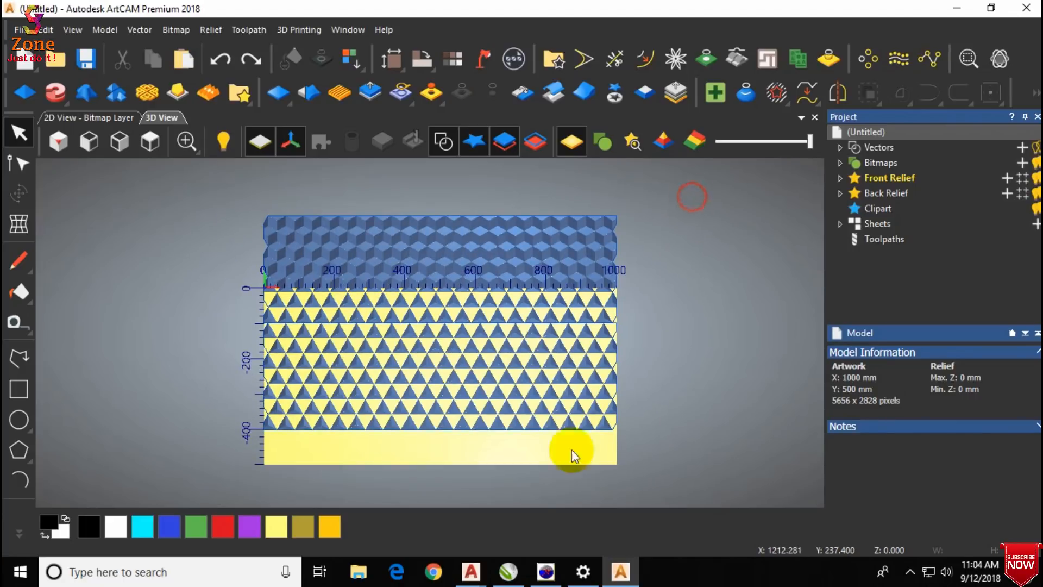
drag(572, 449, 250, 479)
mouse_move(172, 477)
mouse_down()
mouse_move(162, 479)
mouse_move(268, 466)
mouse_move(535, 467)
mouse_up()
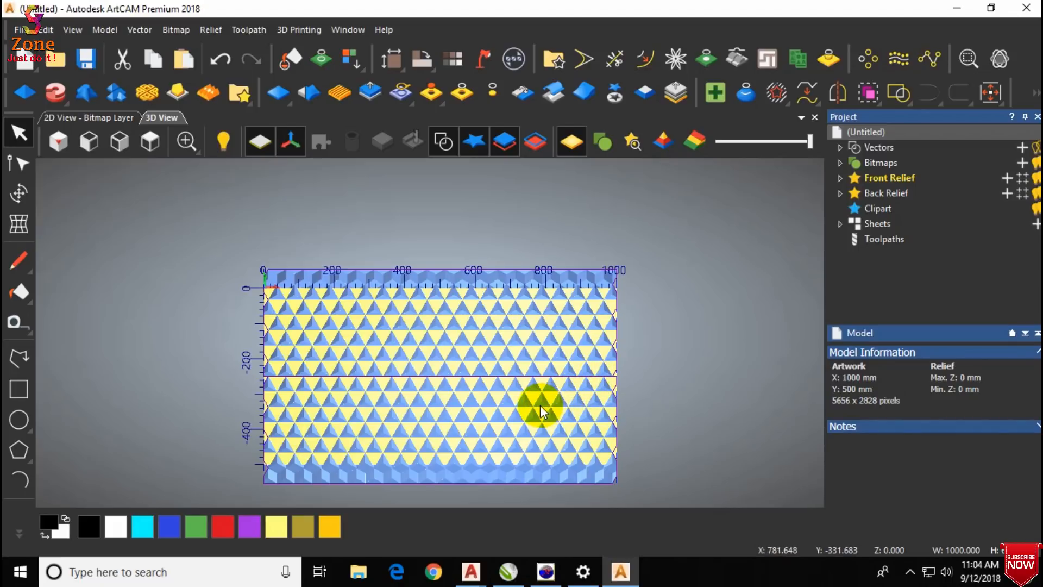
Select only the upper clipart piece and nudge it right until its triangles roughly line up with the lower piece's pattern.
scroll(514, 408, up, 1)
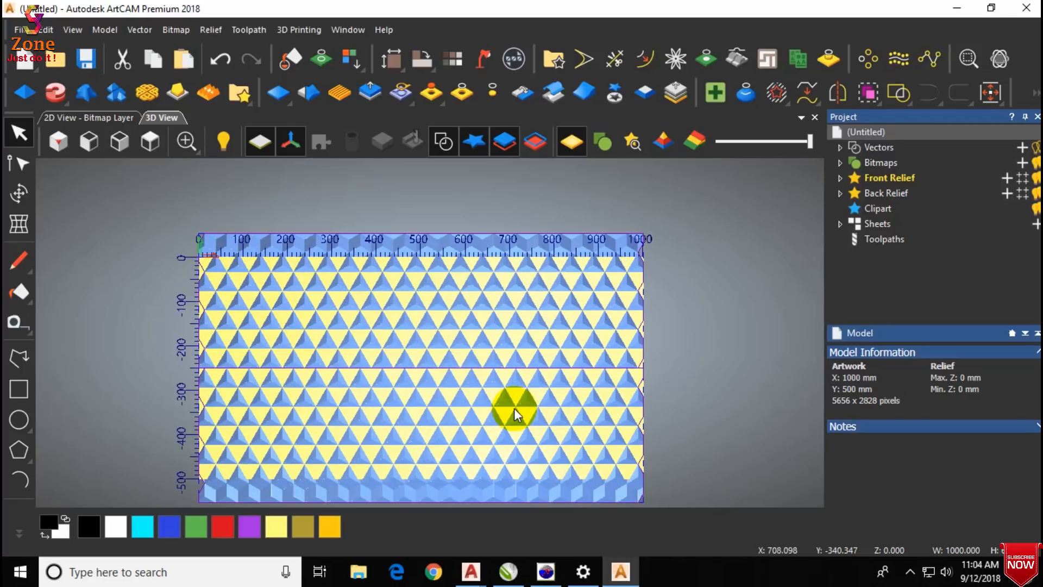
scroll(514, 409, up, 1)
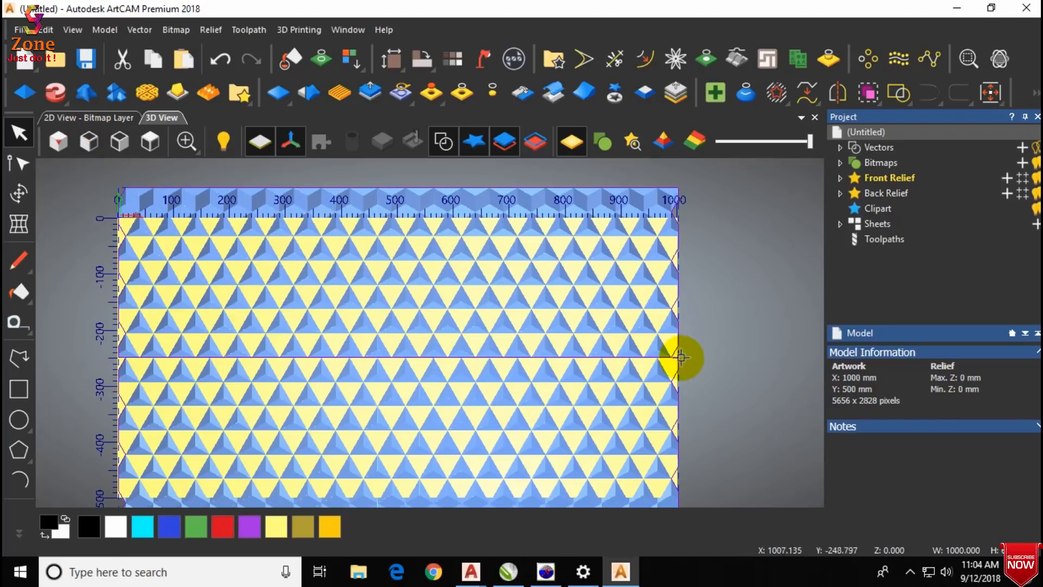
click(752, 357)
click(658, 357)
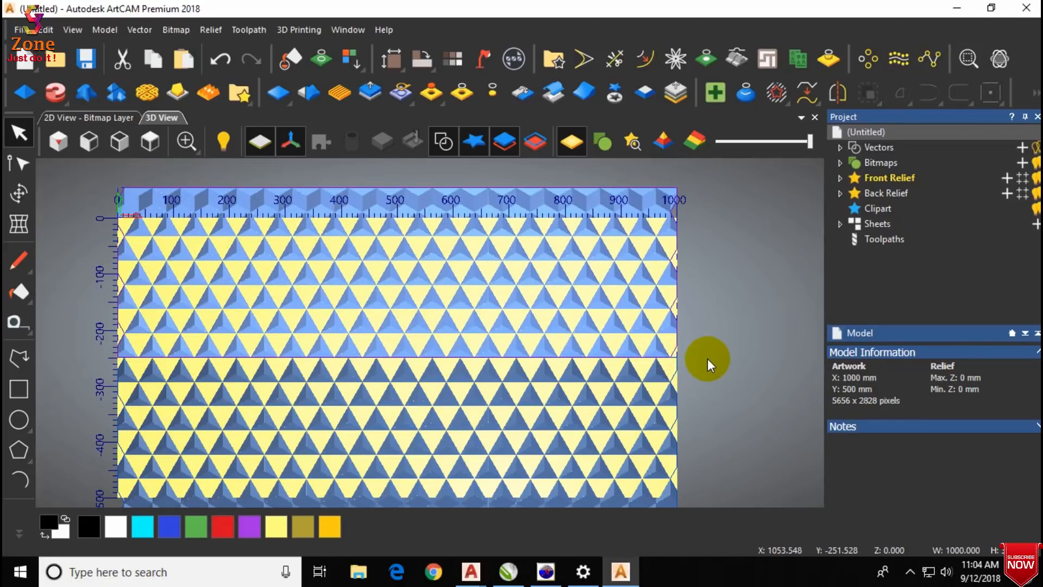
key(Right)
key(Right)
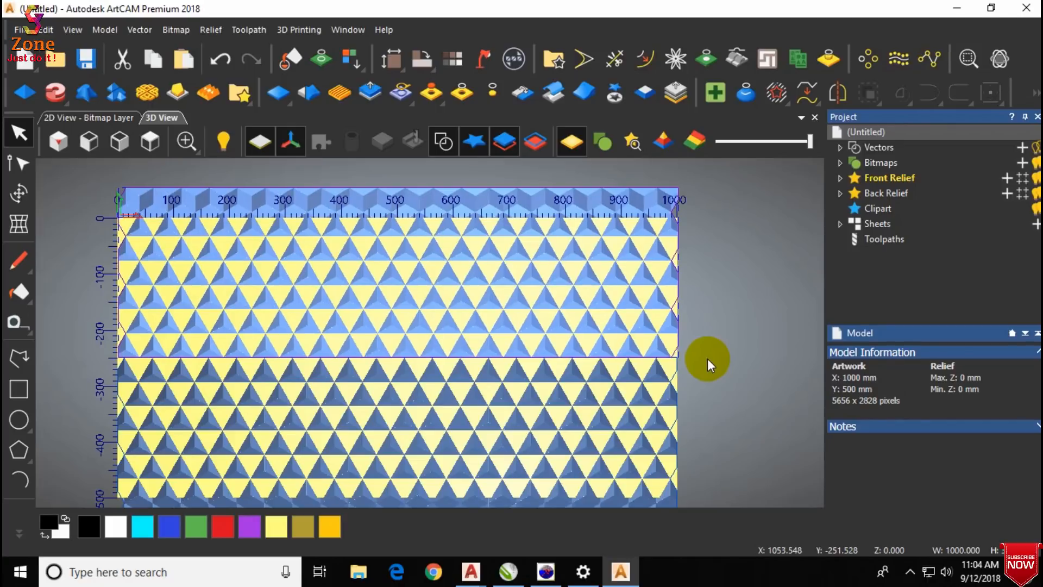
key(Right)
key(Right)
key(Right)
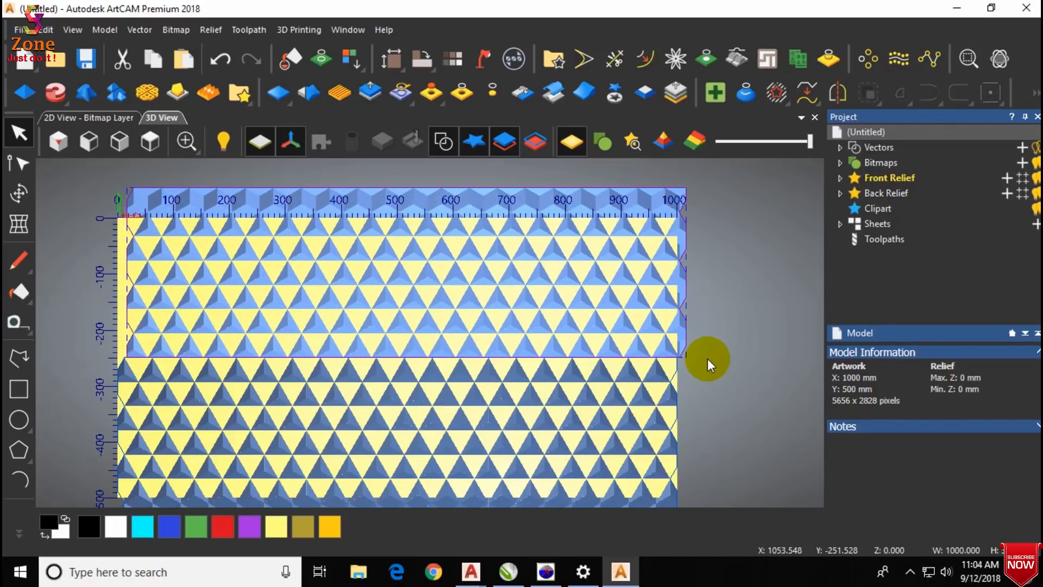
key(Right)
key(Right)
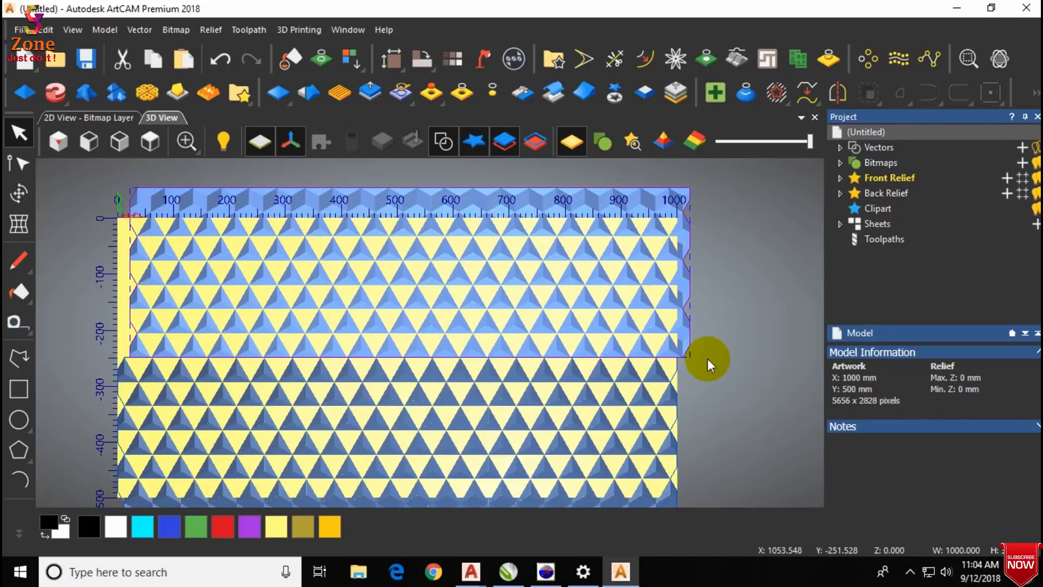
key(Right)
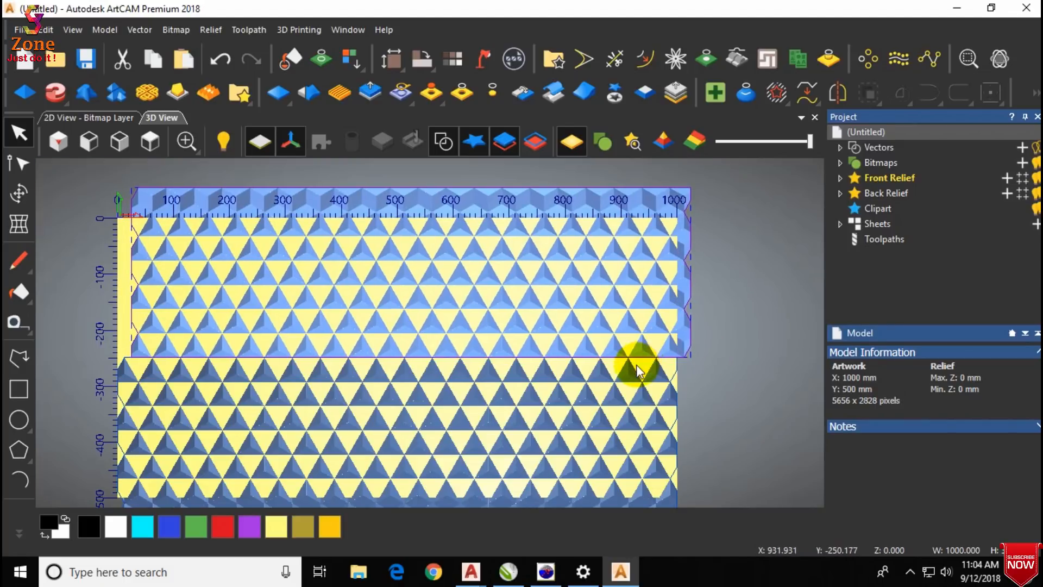
Fine-tune the upper clipart piece's position to the right so its triangle tips meet the lower piece's tips at the seam.
scroll(635, 364, up, 5)
scroll(593, 343, up, 6)
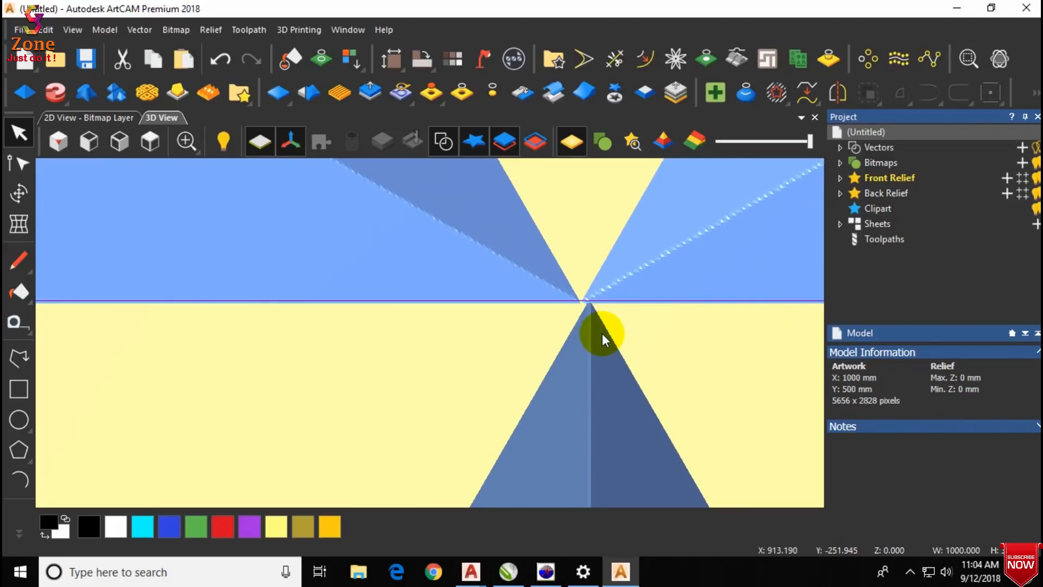
key(Right)
key(Right)
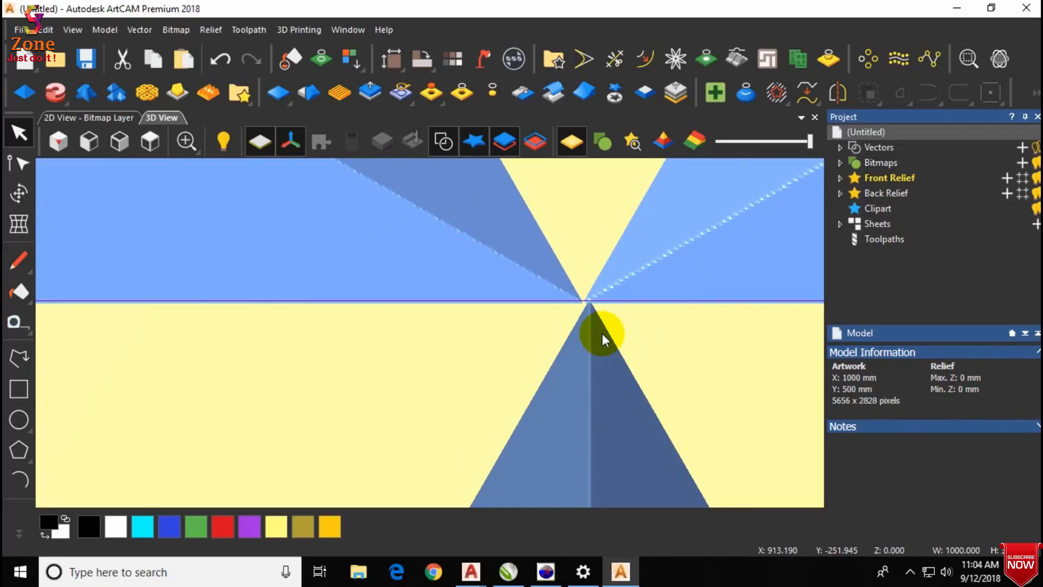
key(Right)
key(Right)
key(Right)
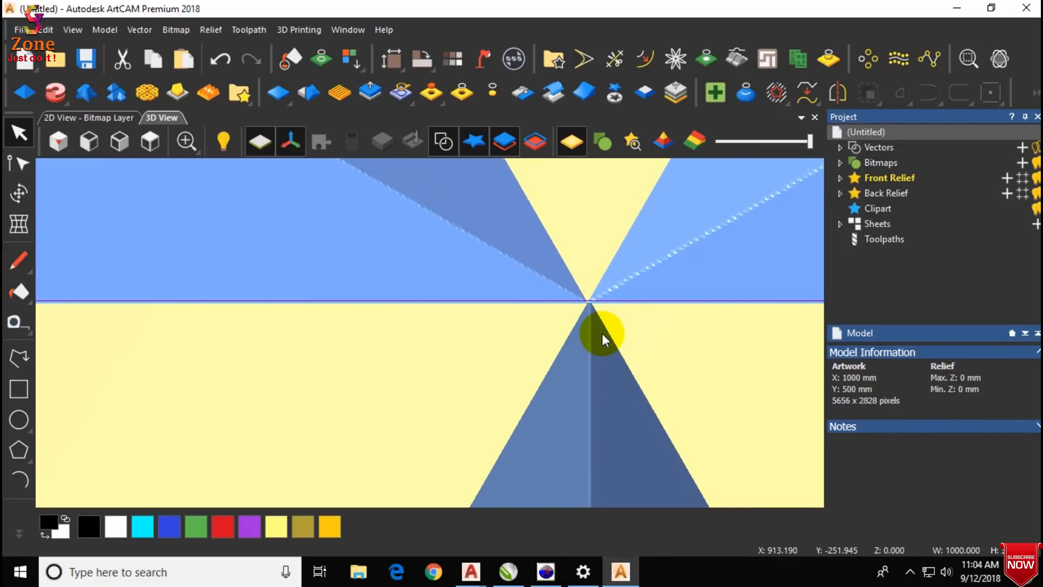
Select both clipart pieces and centre them together on the model.
scroll(602, 334, down, 10)
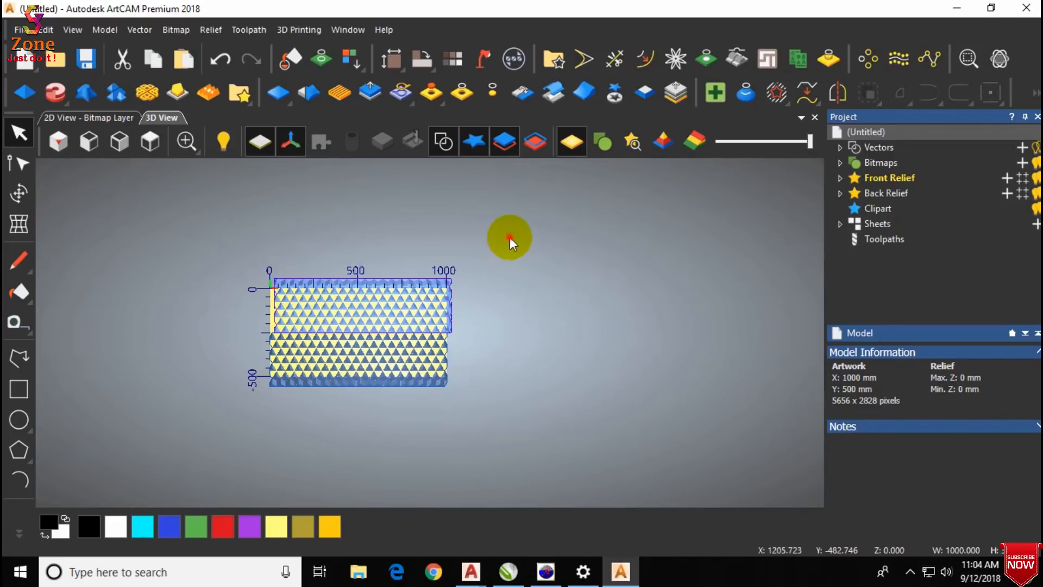
click(165, 455)
drag(165, 455, 170, 448)
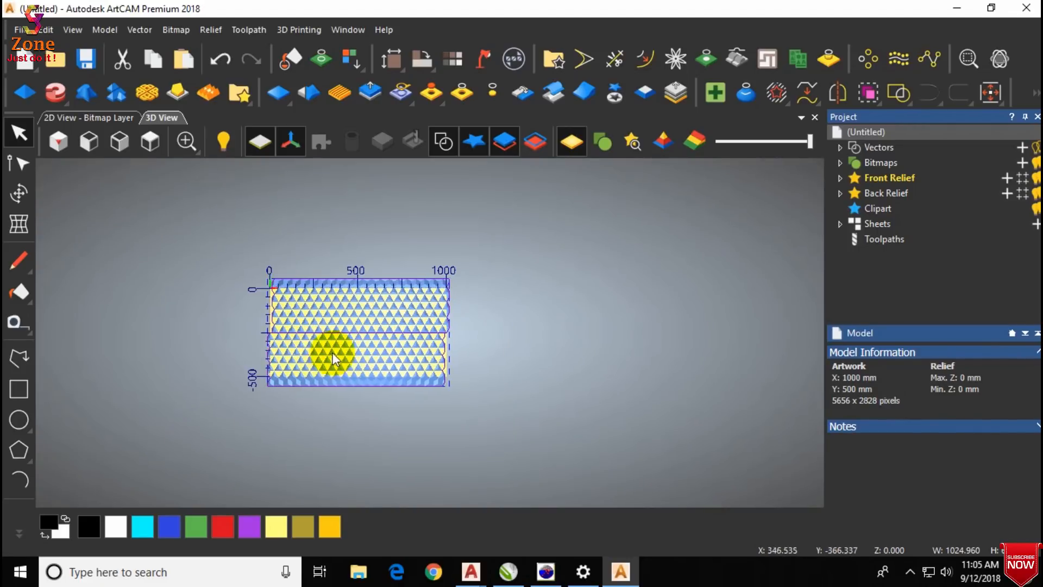
scroll(418, 330, up, 4)
Set the clipart's Add Flush height to 15 mm from the Relief Zero Plane and paste it with Merge High.
click(21, 193)
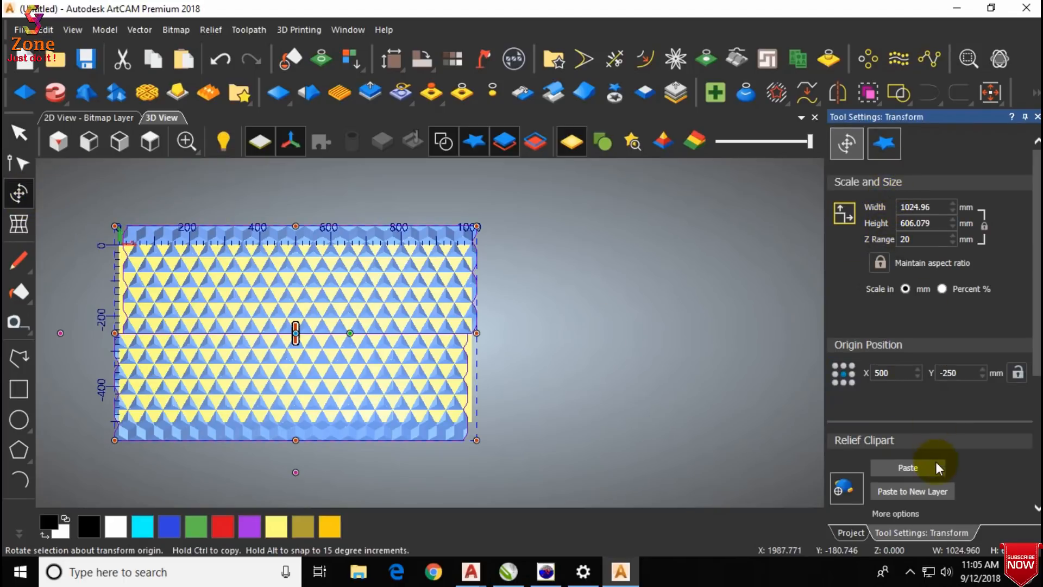
click(886, 145)
click(924, 376)
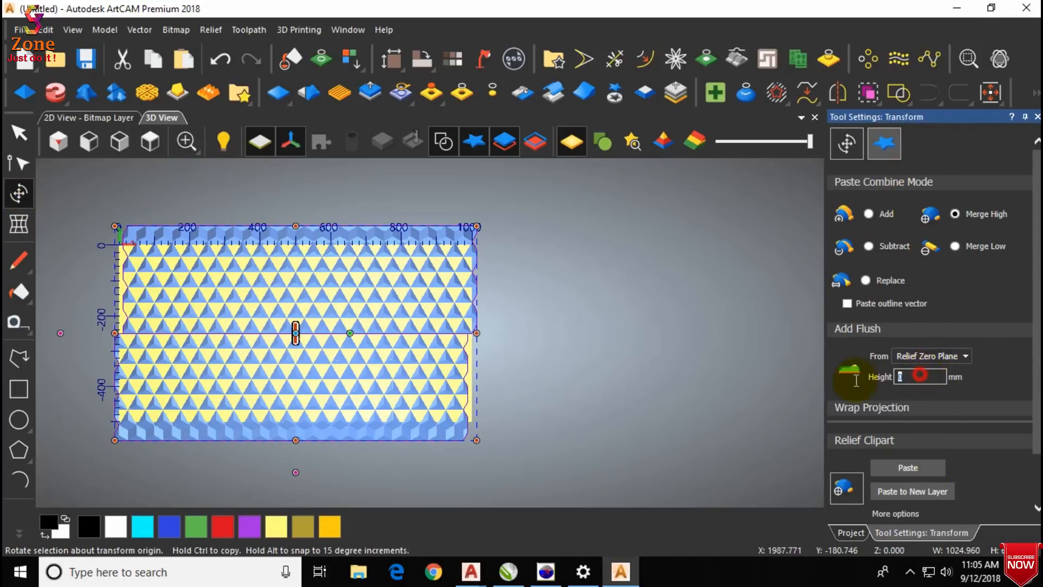
text(15)
click(924, 468)
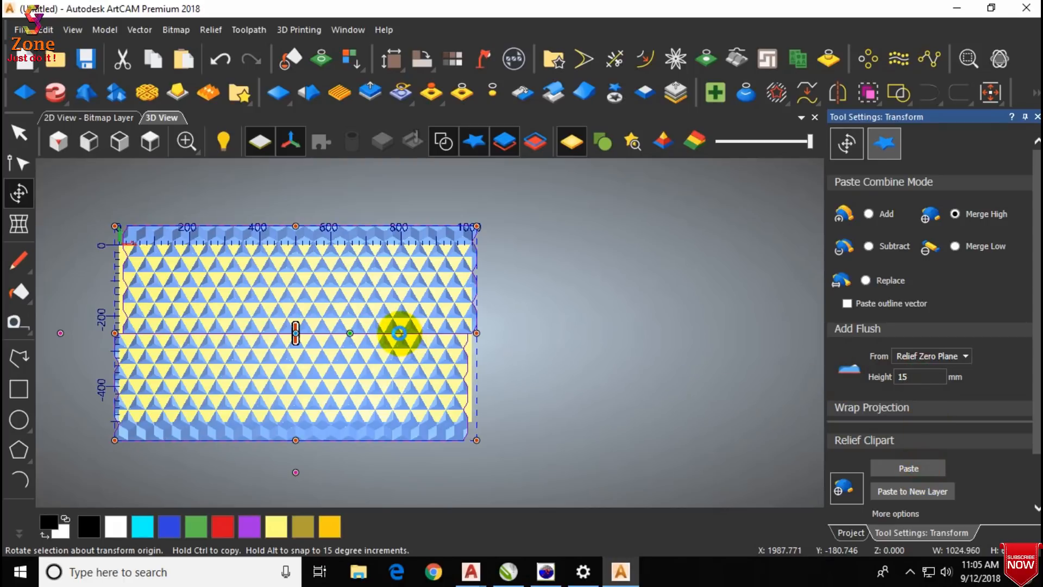
Create a 1000 by 500 mm rectangle vector around the full relief, from the model's origin to its opposite corner.
scroll(170, 350, up, 2)
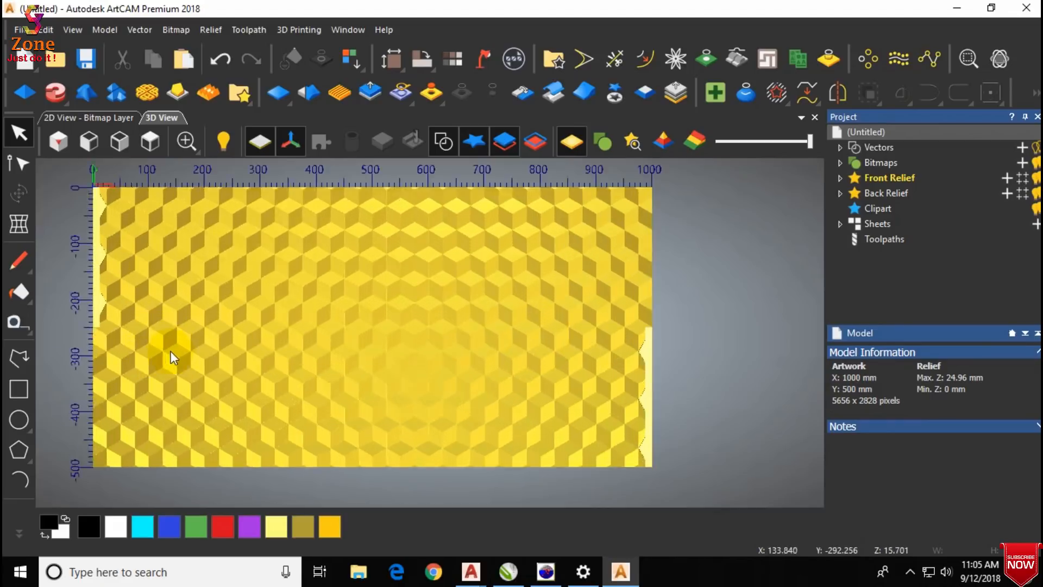
scroll(171, 352, up, 2)
scroll(462, 332, down, 3)
scroll(272, 408, up, 5)
middle_drag(358, 425, 386, 386)
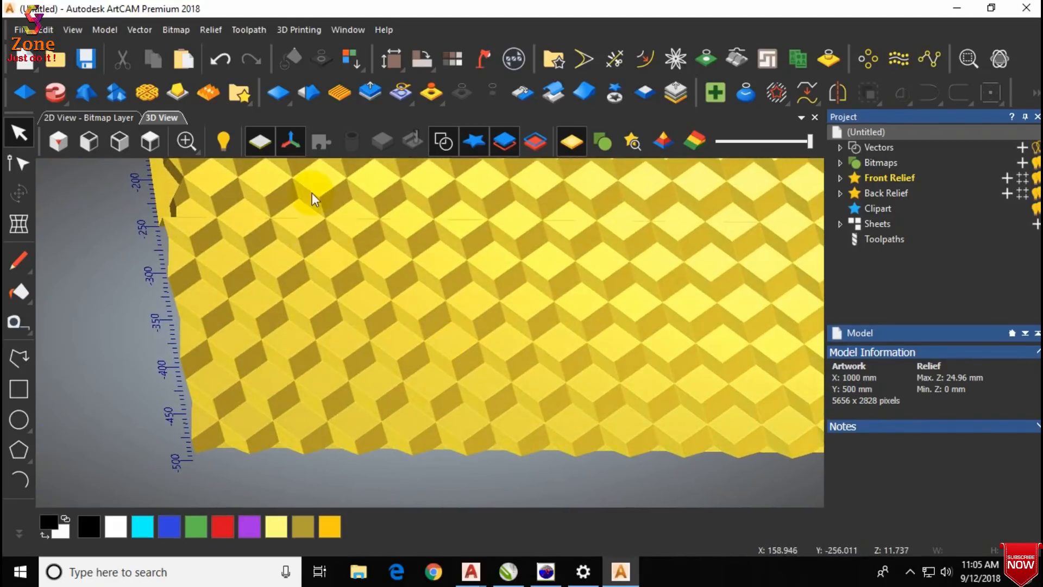
click(154, 143)
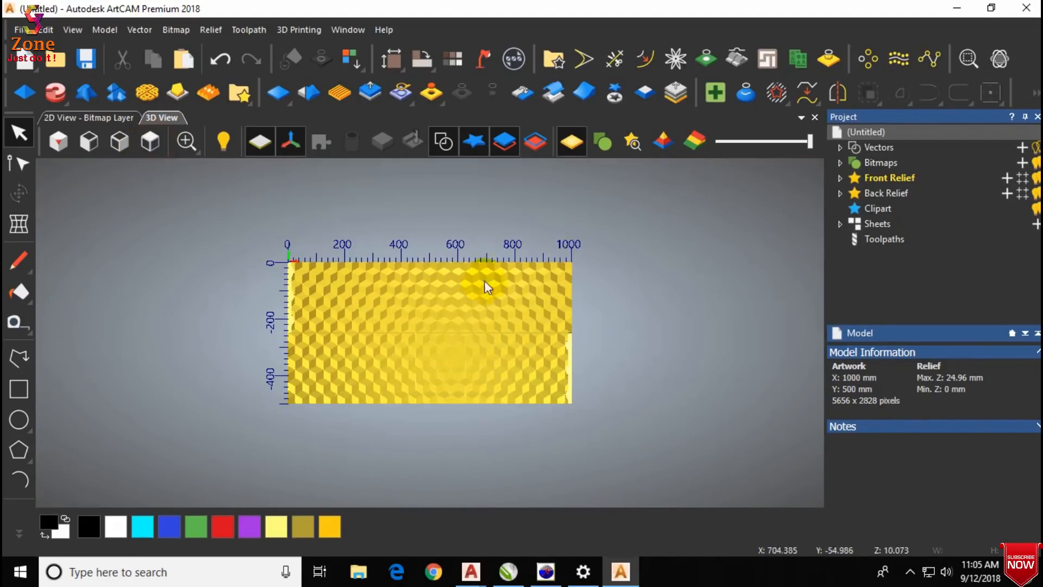
click(23, 385)
click(245, 249)
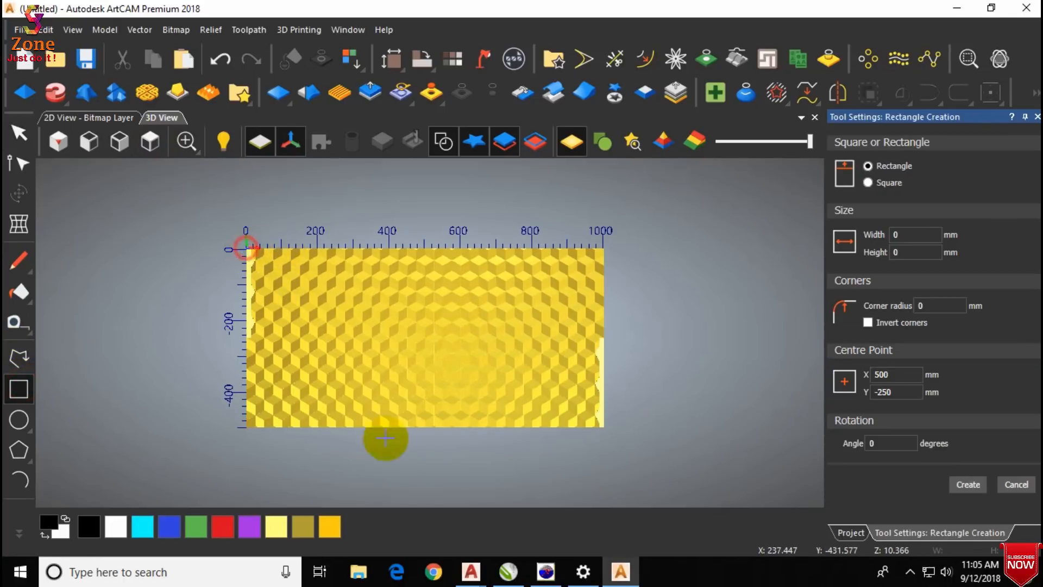
click(603, 427)
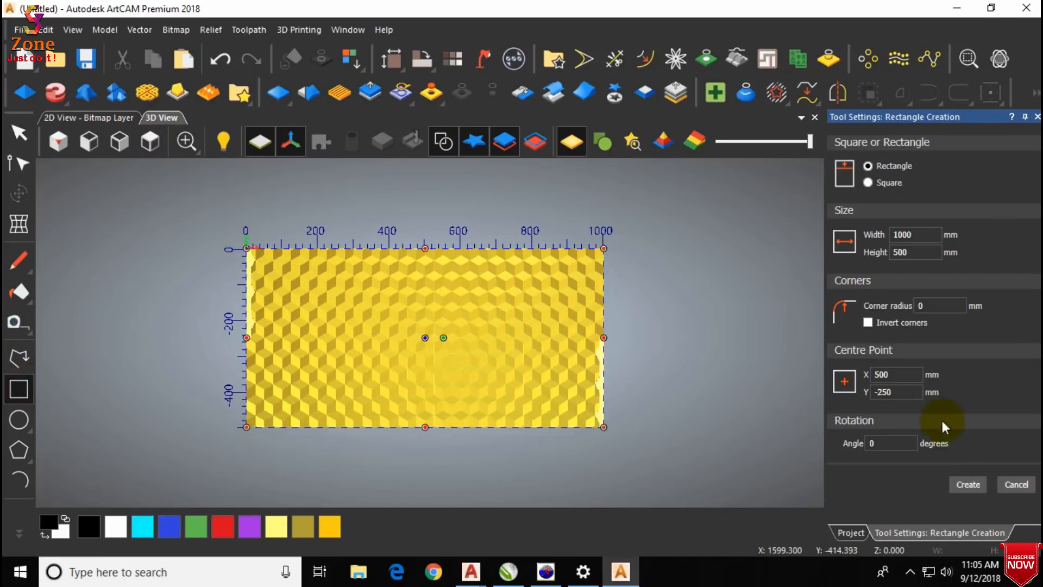
click(967, 485)
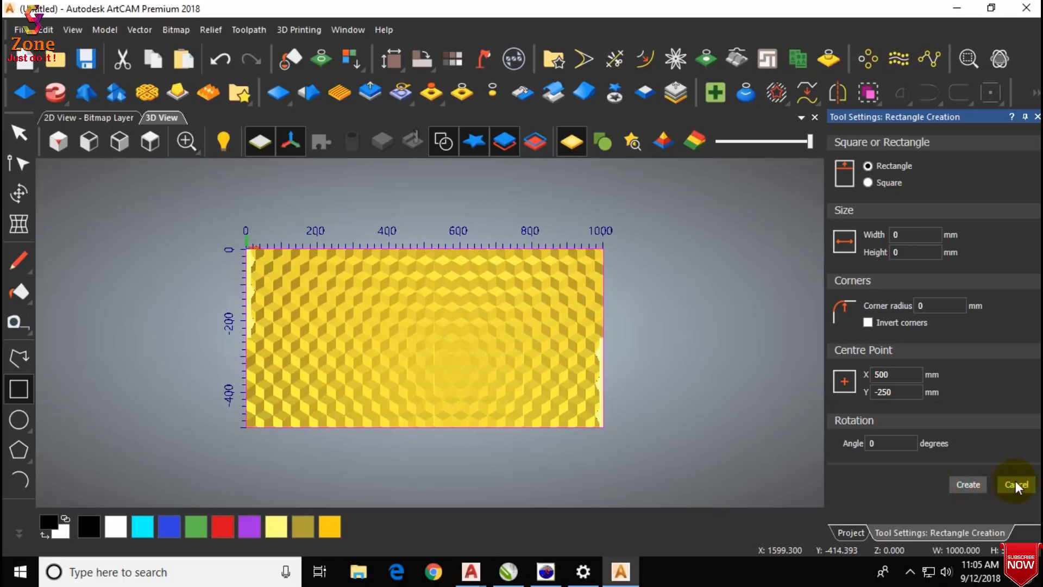
click(1016, 485)
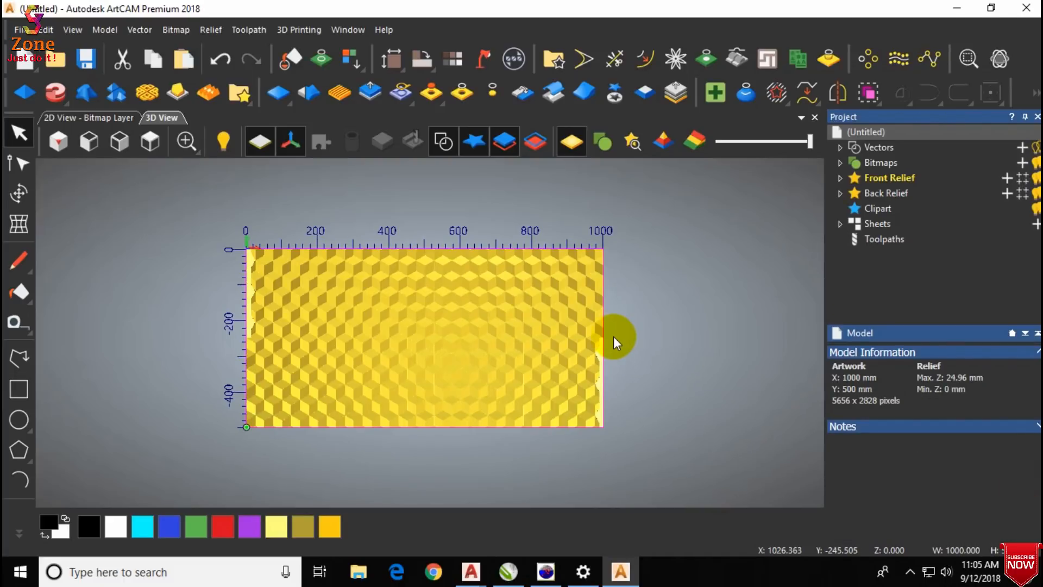
Offset the rectangle inward by about 29.2 mm with radiused corners and delete the extra innermost offset.
key(o)
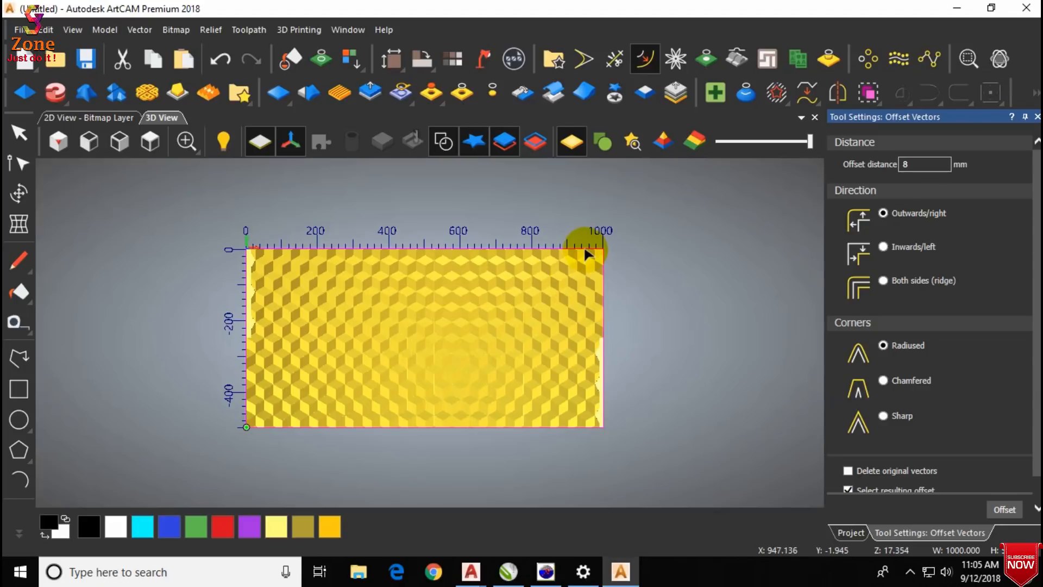
mouse_move(586, 250)
mouse_down()
mouse_move(585, 270)
mouse_move(595, 262)
mouse_up()
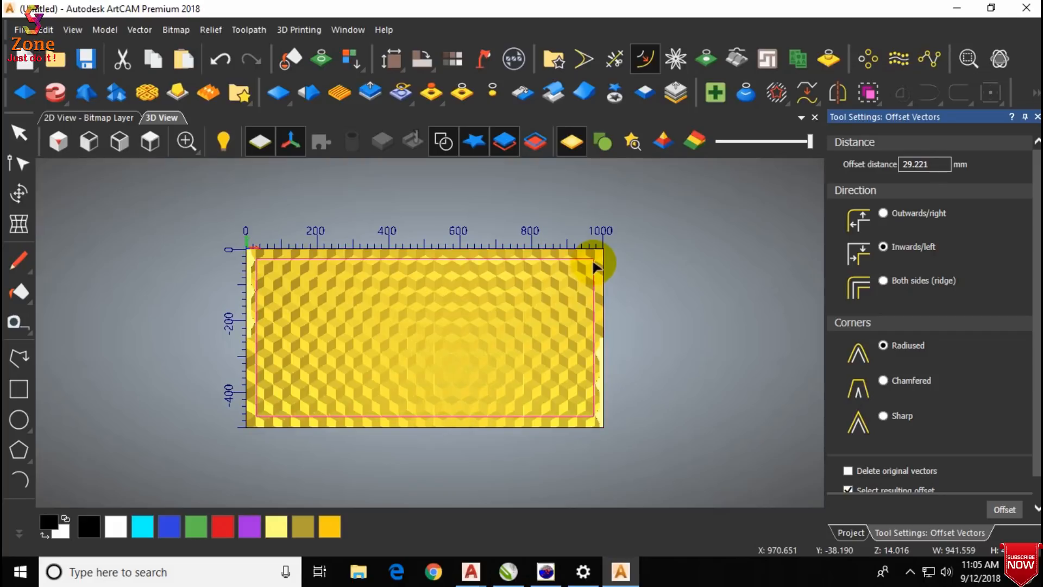
click(1003, 510)
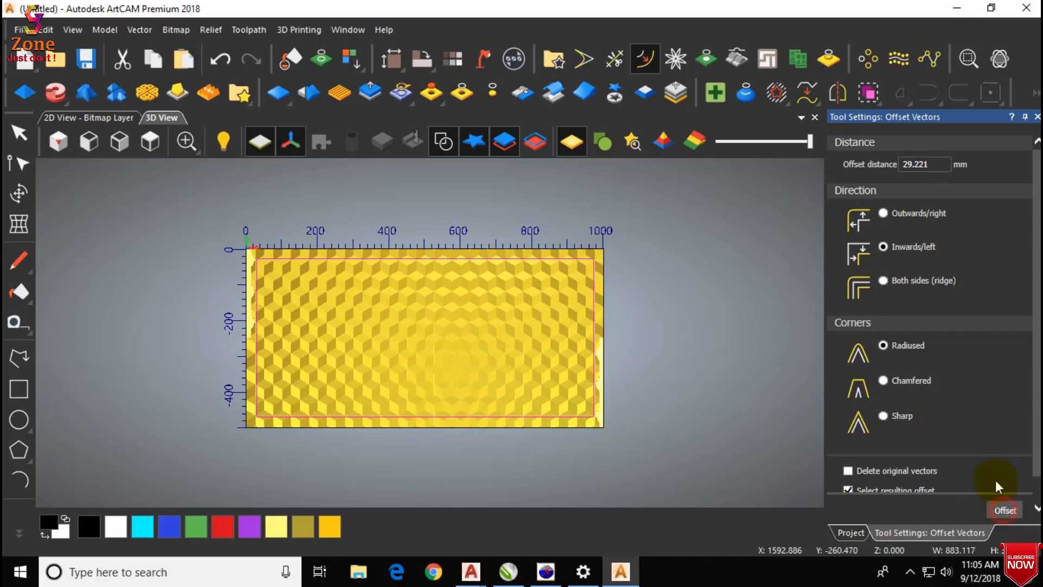
click(1038, 116)
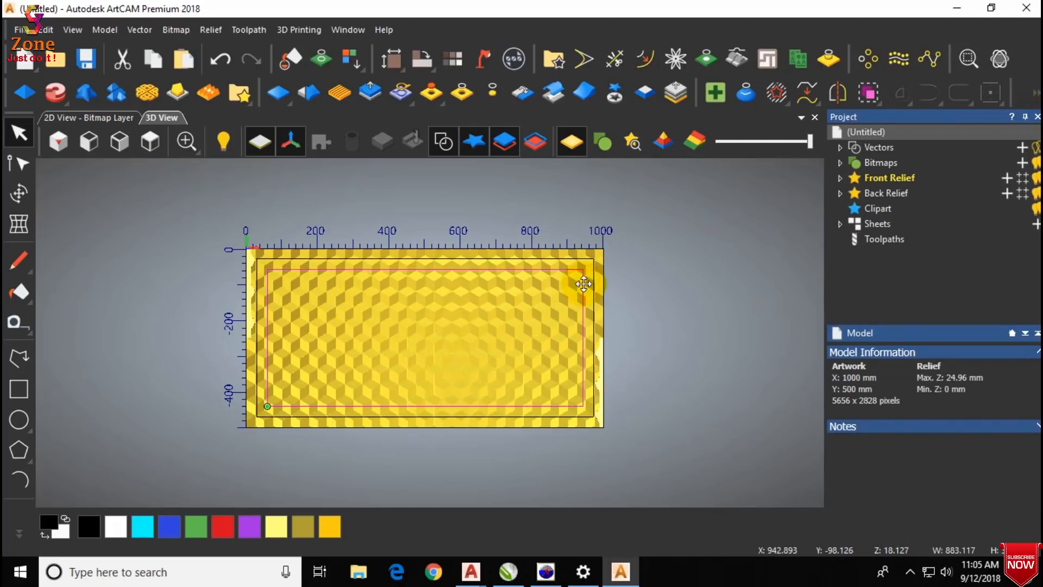
key(Delete)
Zero the relief outside the inner offset rectangle to leave a flat border around the pattern.
click(593, 267)
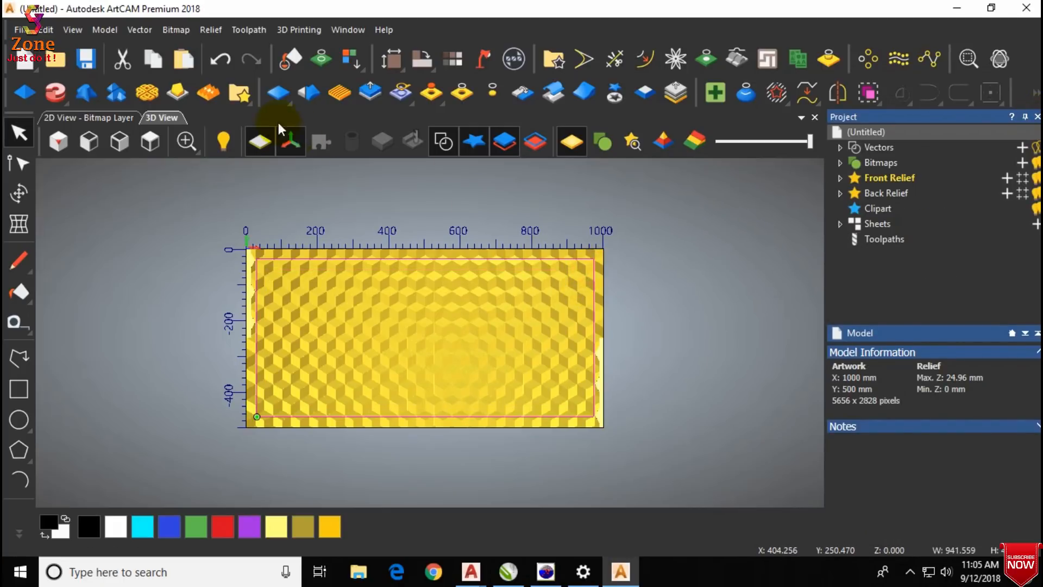
click(493, 94)
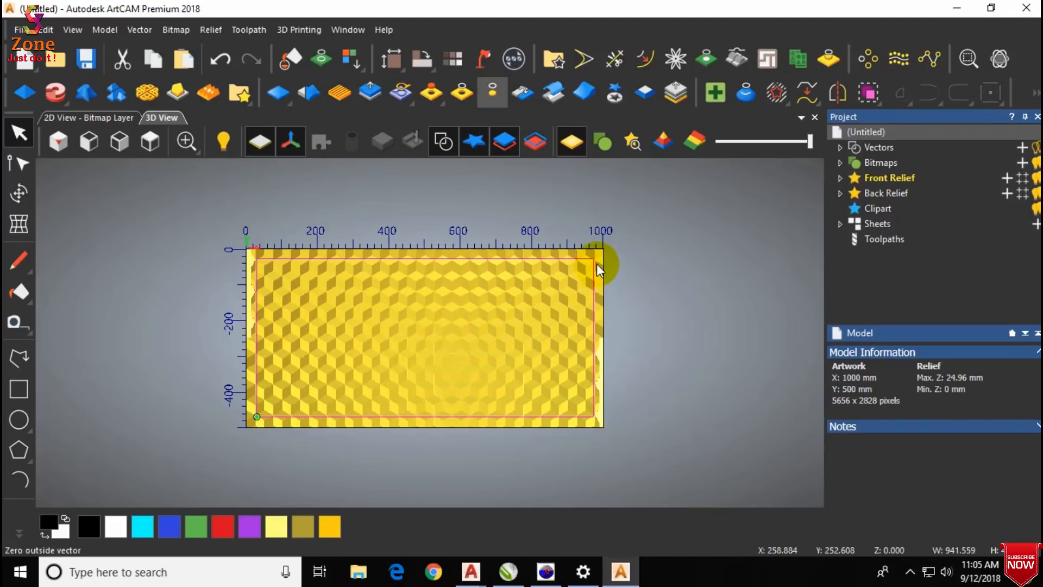
scroll(596, 263, up, 1)
scroll(617, 303, down, 1)
click(618, 304)
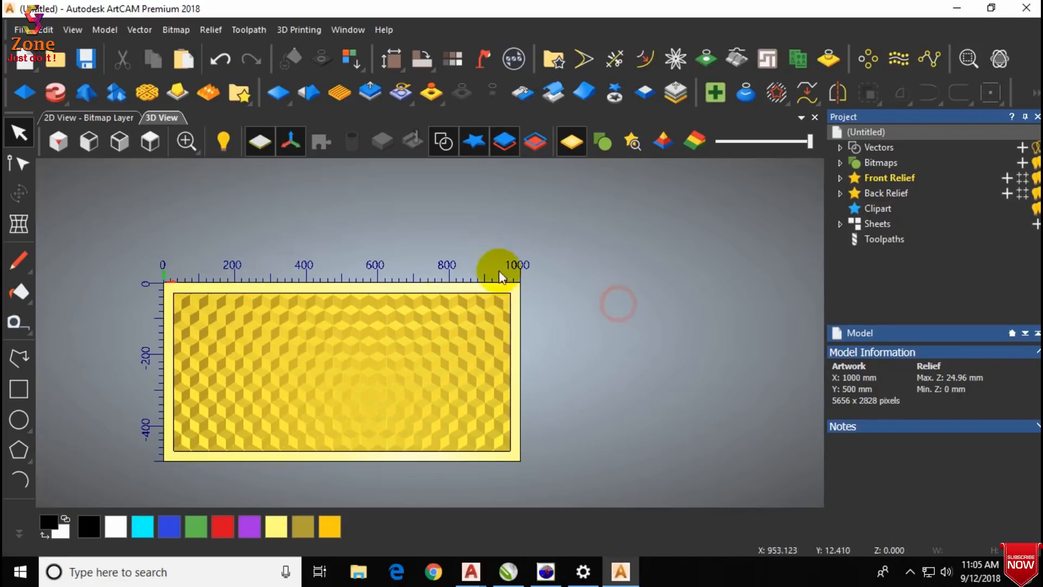
scroll(166, 323, up, 2)
mouse_move(301, 426)
mouse_down()
mouse_move(493, 262)
mouse_move(314, 237)
mouse_move(335, 272)
mouse_move(308, 414)
mouse_up()
scroll(308, 415, down, 5)
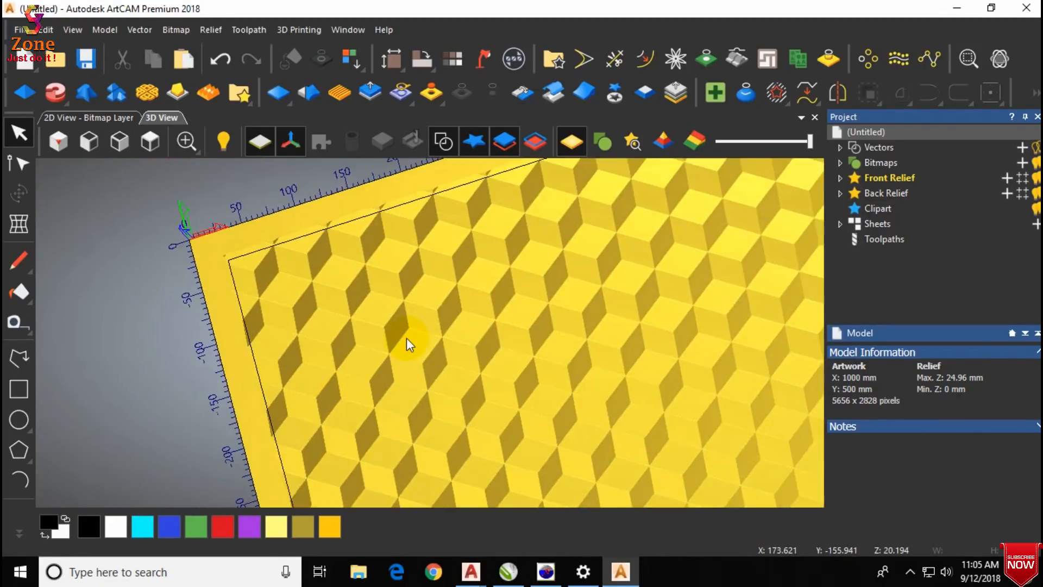
click(150, 141)
scroll(510, 320, up, 2)
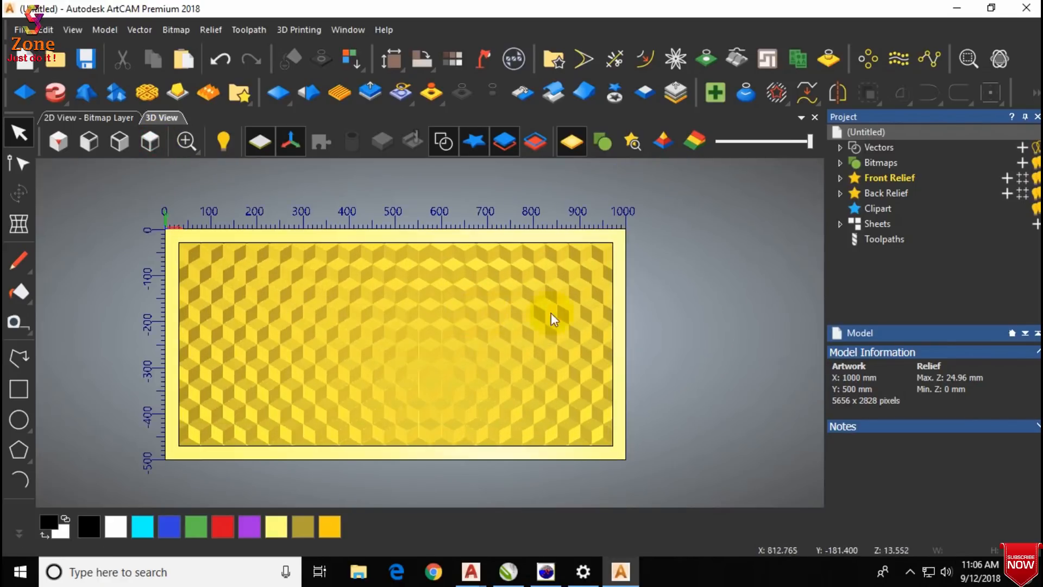
Transform the relief clipart inside the inner rectangle and scale its width to 1000 mm with the proportions linked.
click(675, 302)
click(456, 328)
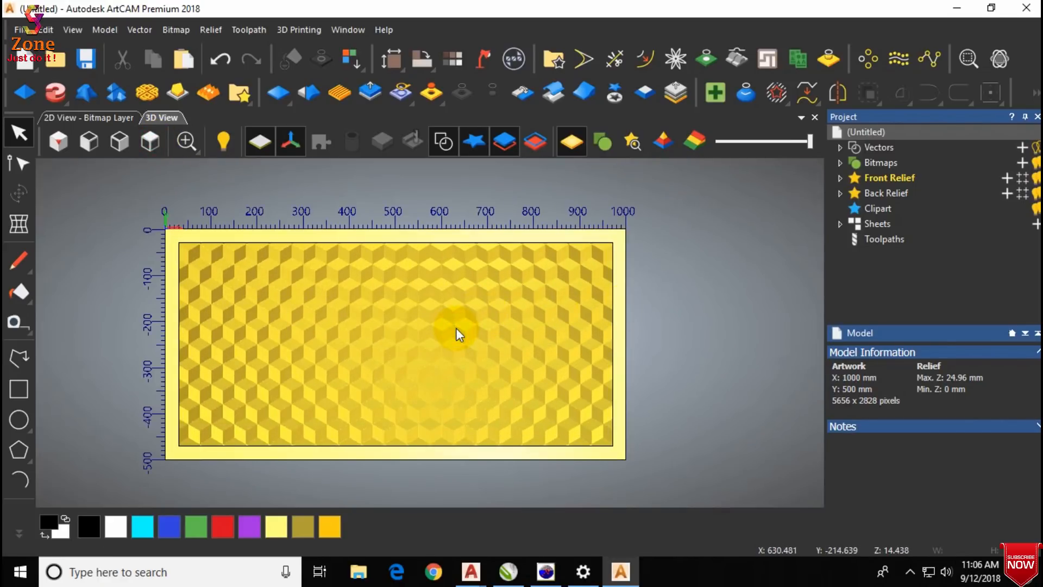
click(618, 92)
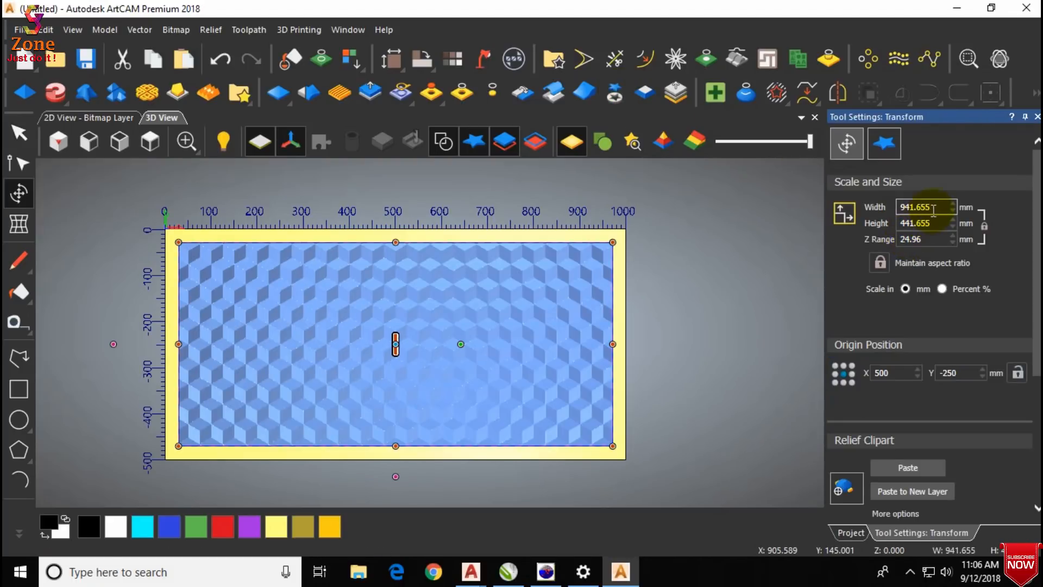
click(934, 208)
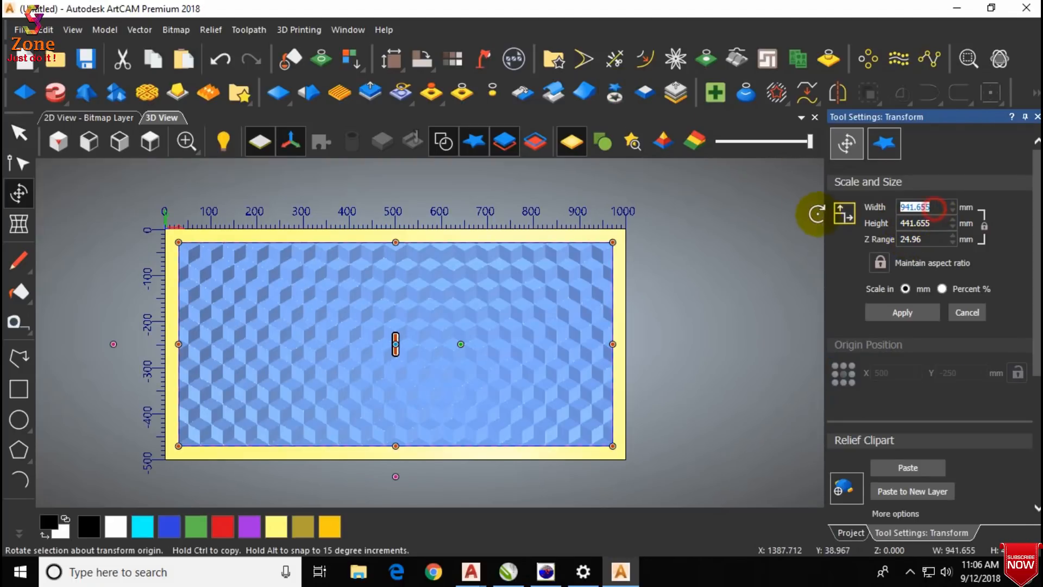
click(879, 264)
click(879, 268)
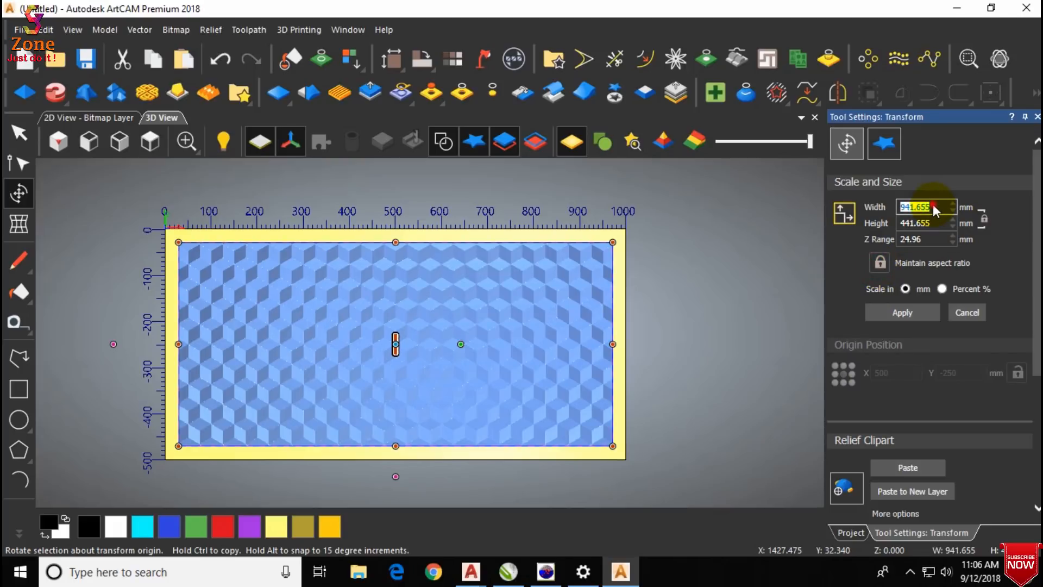
text(1000)
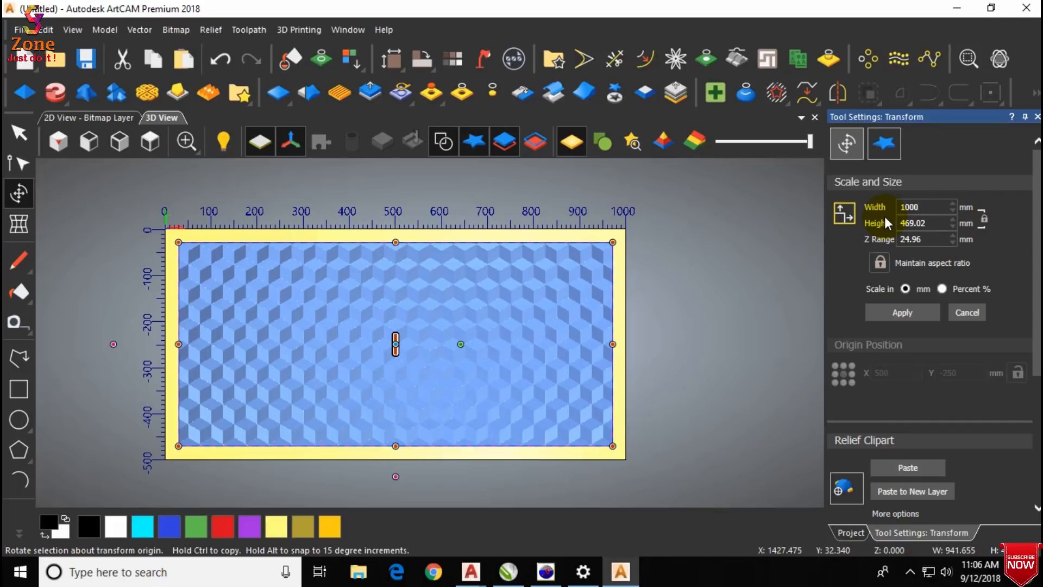
click(917, 315)
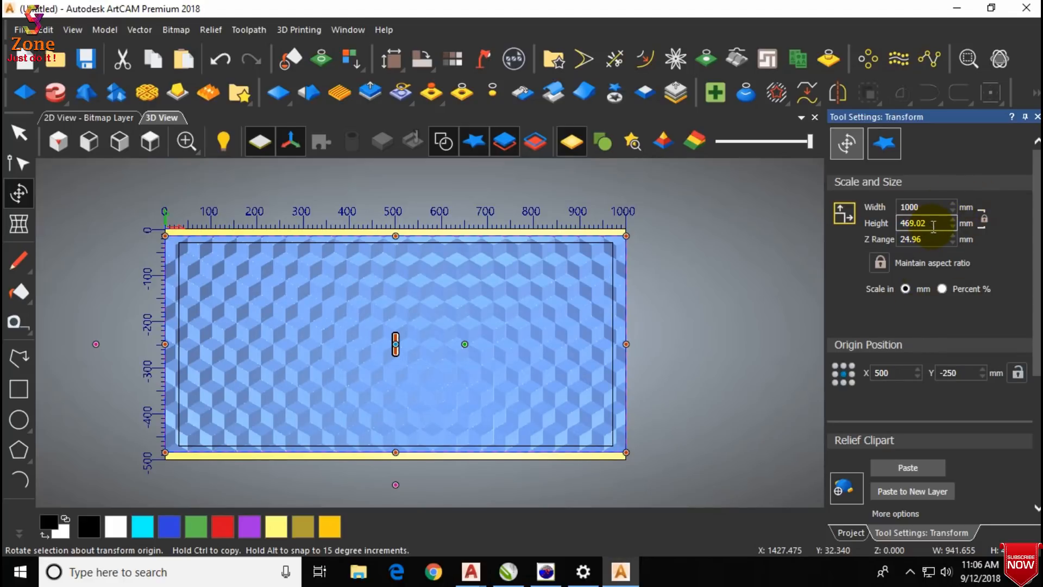
Unlock the clipart's aspect ratio, set its height to 500 mm and paste it over the full model.
click(880, 263)
click(881, 262)
double_click(913, 223)
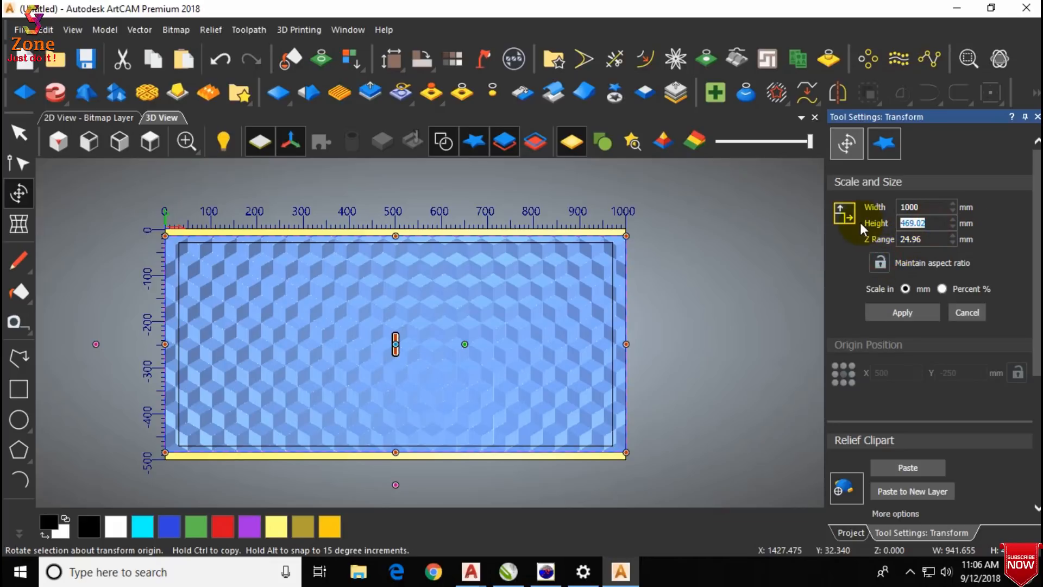
text(500)
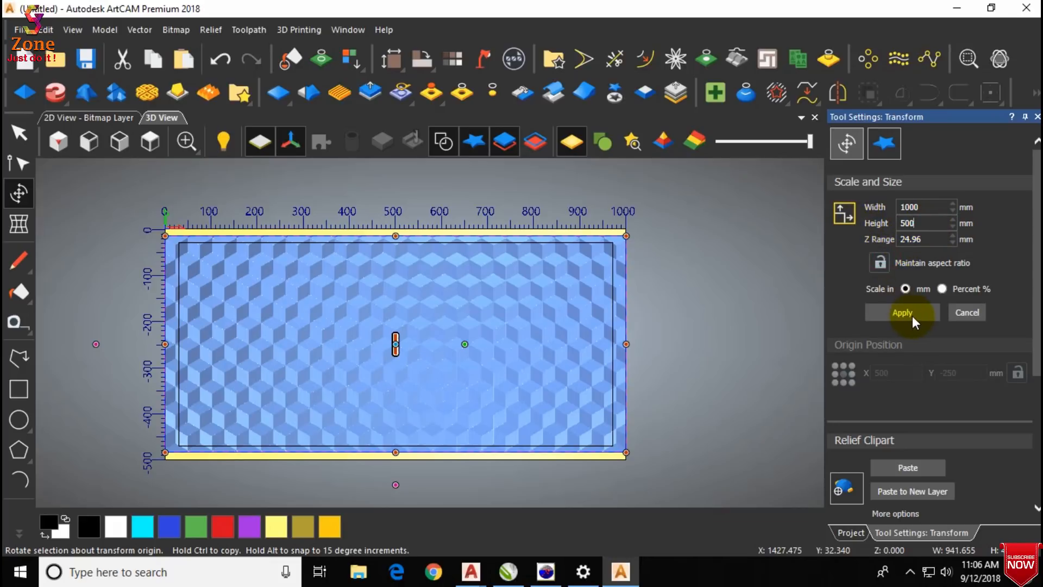
click(913, 317)
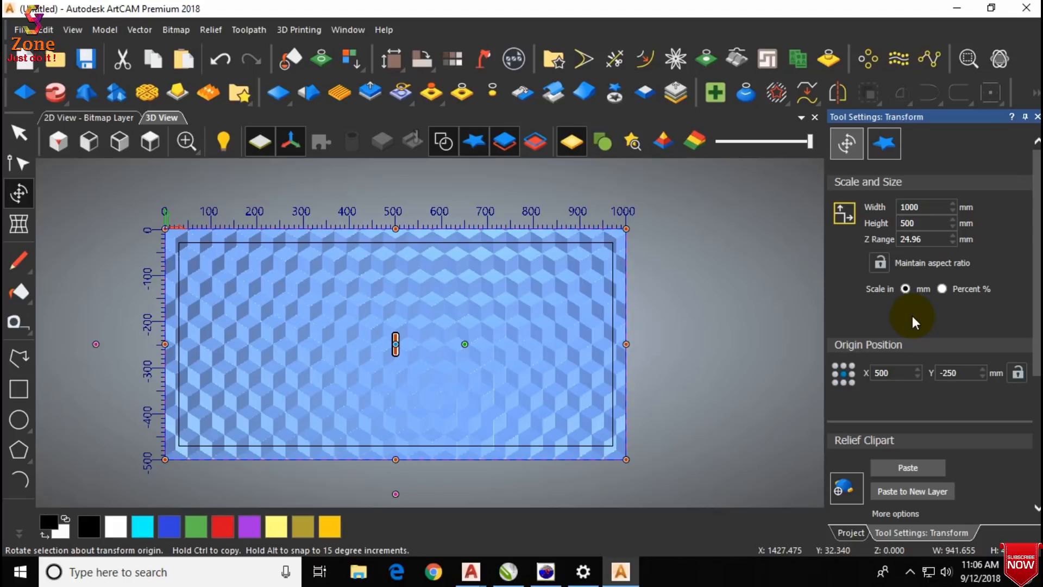
click(922, 467)
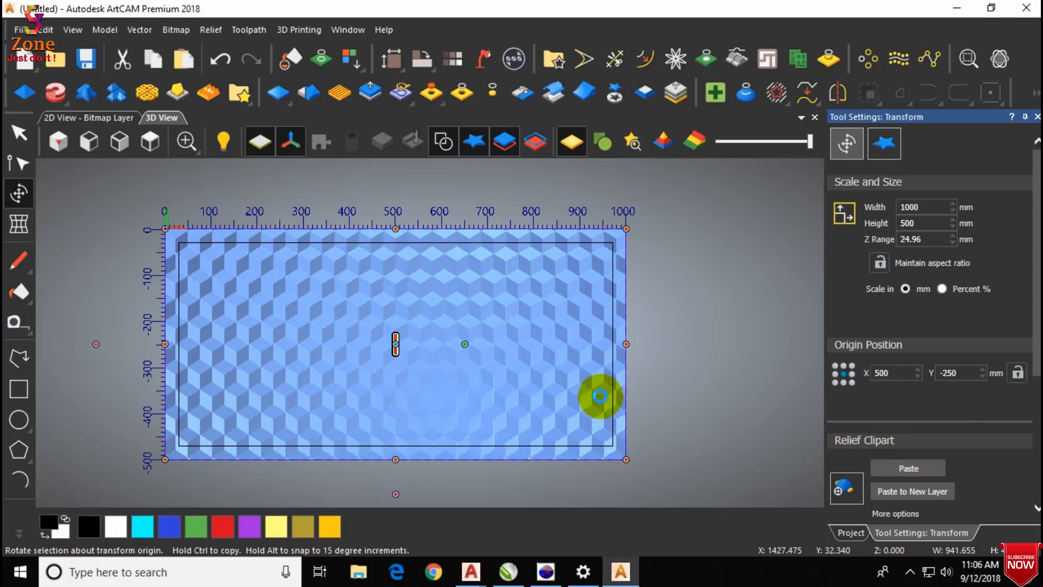
click(600, 396)
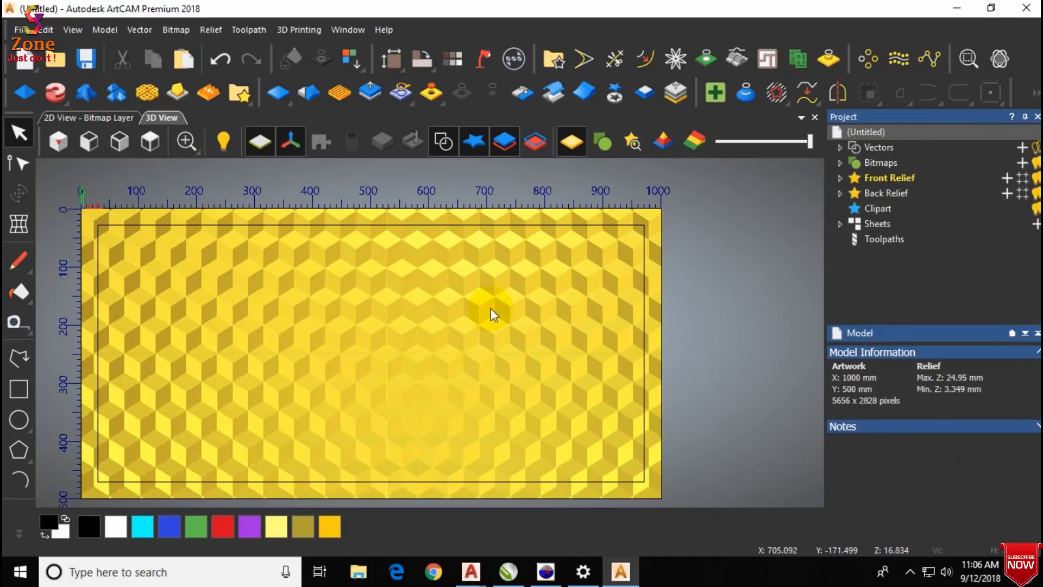
Delete the inner offset rectangle, undo back to the unscaled clipart and paste it at its original size.
click(483, 226)
key(Delete)
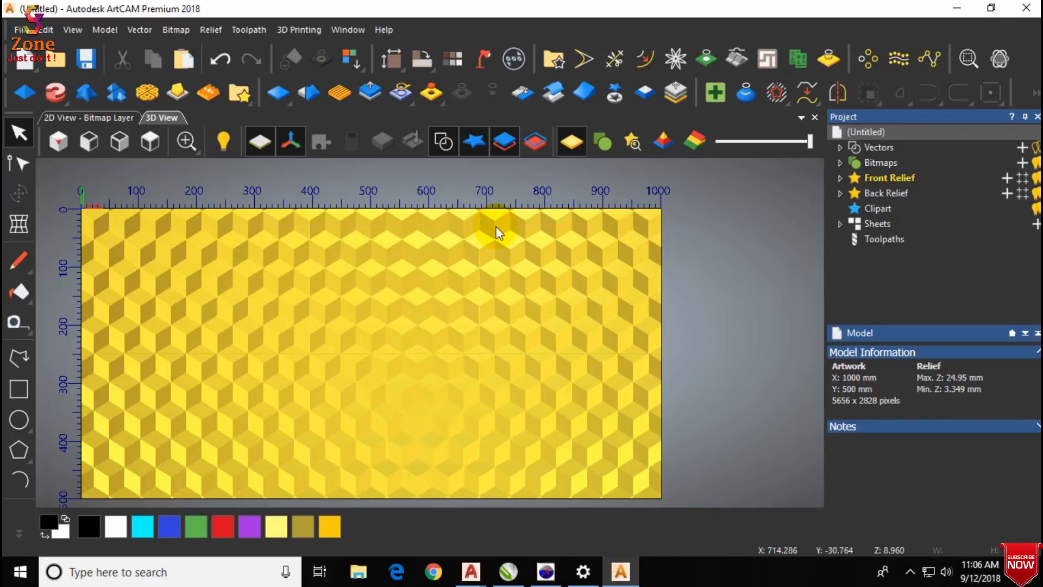
key(ctrl+z)
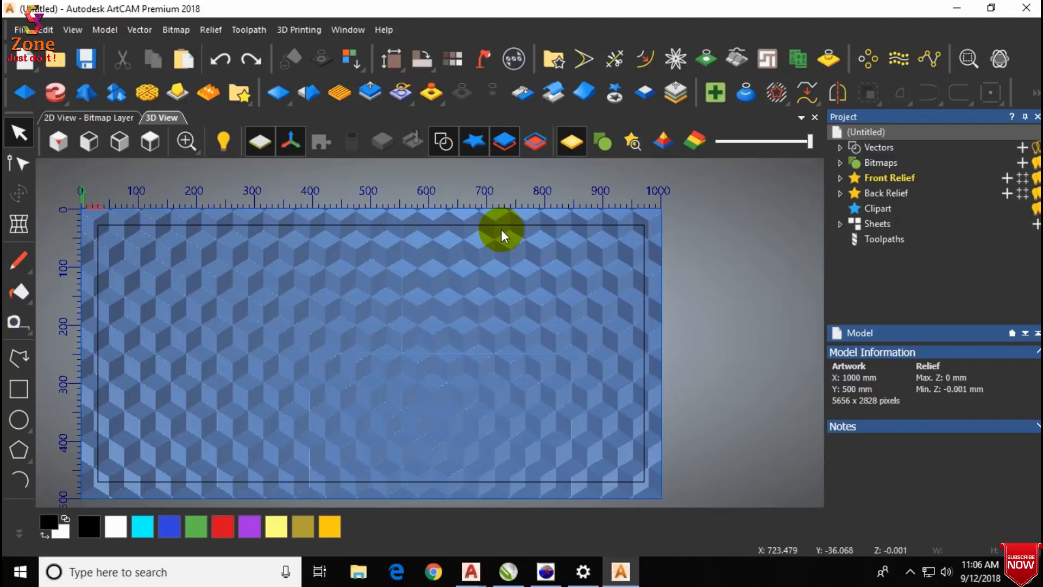
click(501, 231)
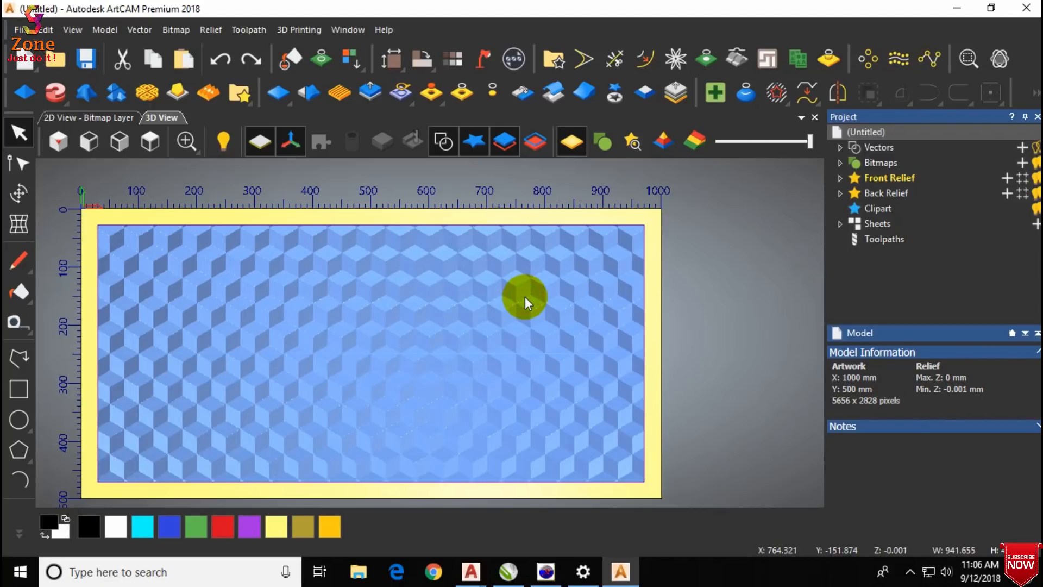
click(19, 193)
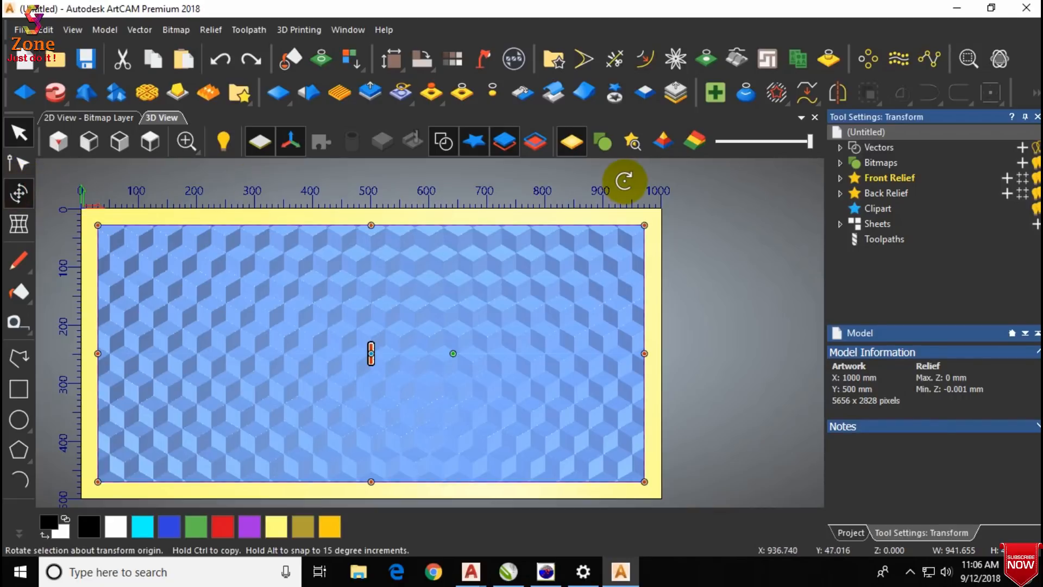
click(913, 470)
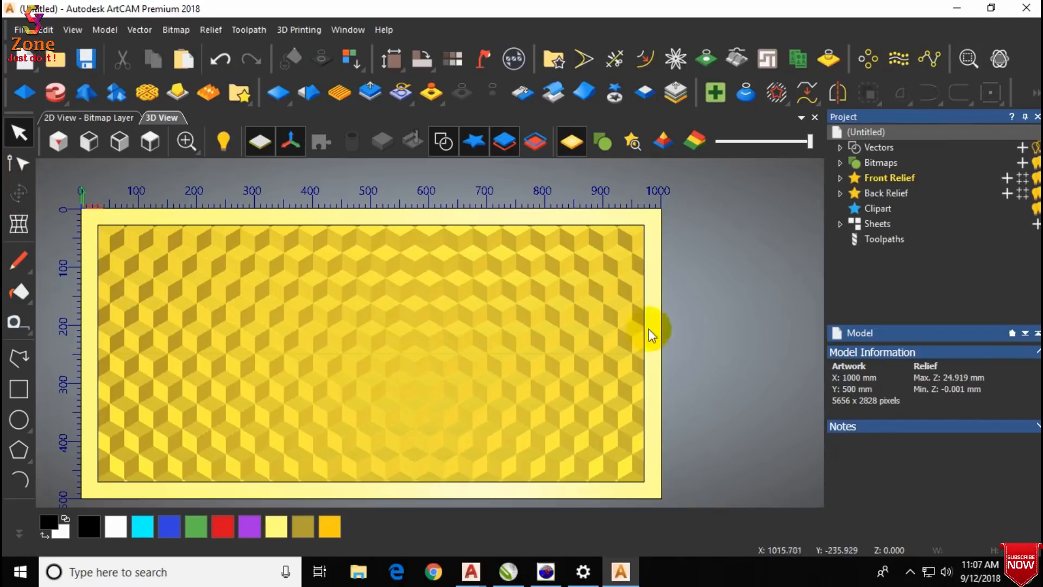
Hide the zero plane and zero the relief outside the inner offset rectangle again to clean up the border.
click(260, 150)
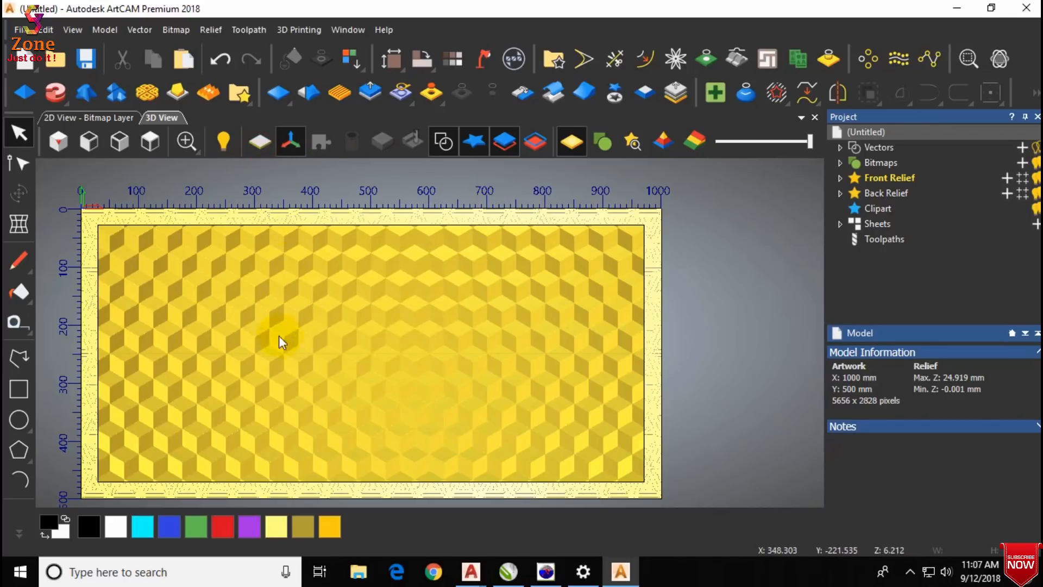
scroll(164, 335, up, 5)
drag(166, 346, 194, 315)
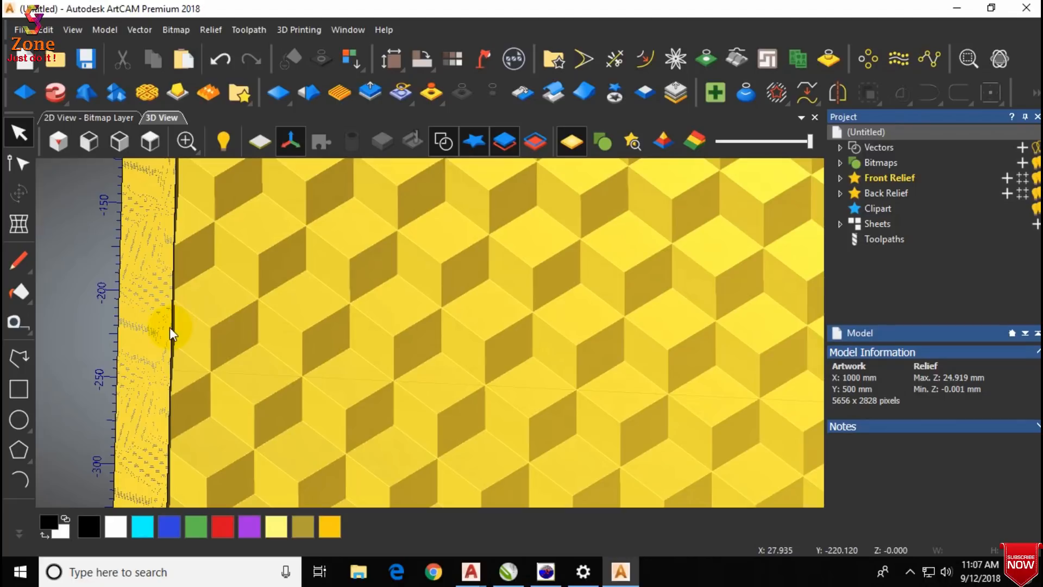
click(171, 327)
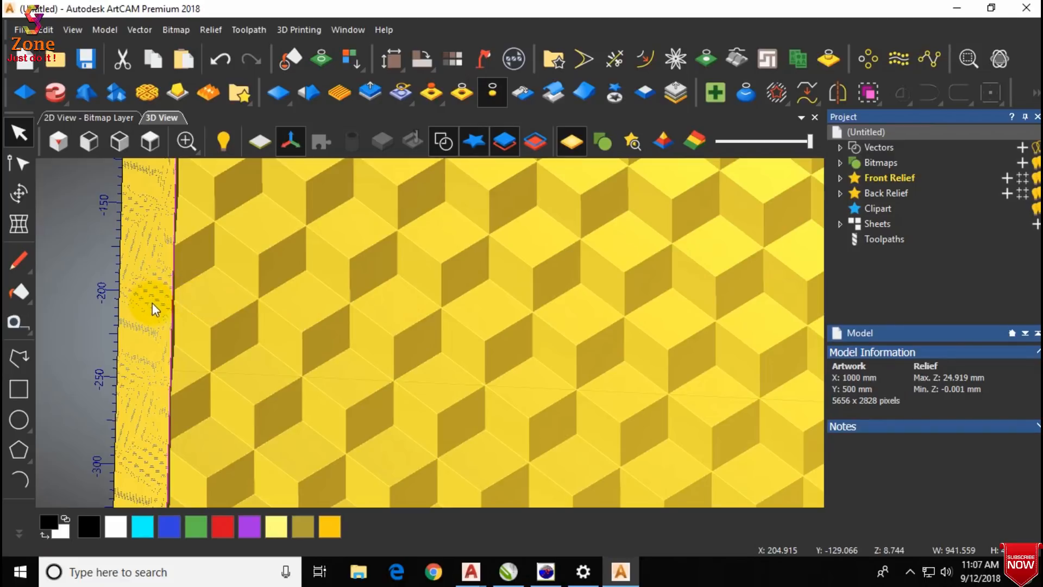
scroll(158, 309, down, 5)
scroll(409, 324, up, 2)
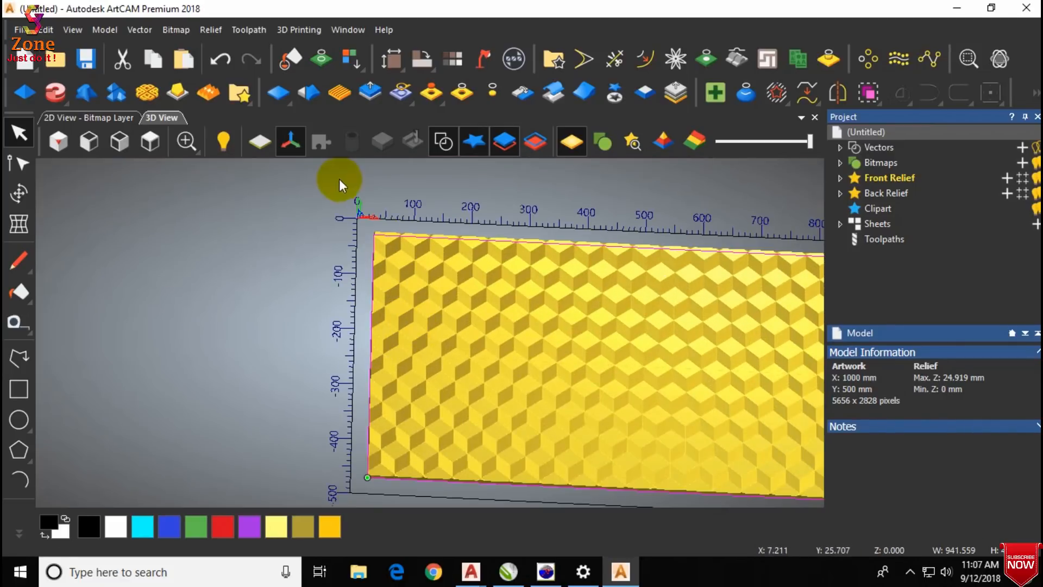
Hide the vectors and inspect the relief pattern from an angle and from above.
click(445, 142)
scroll(569, 392, up, 3)
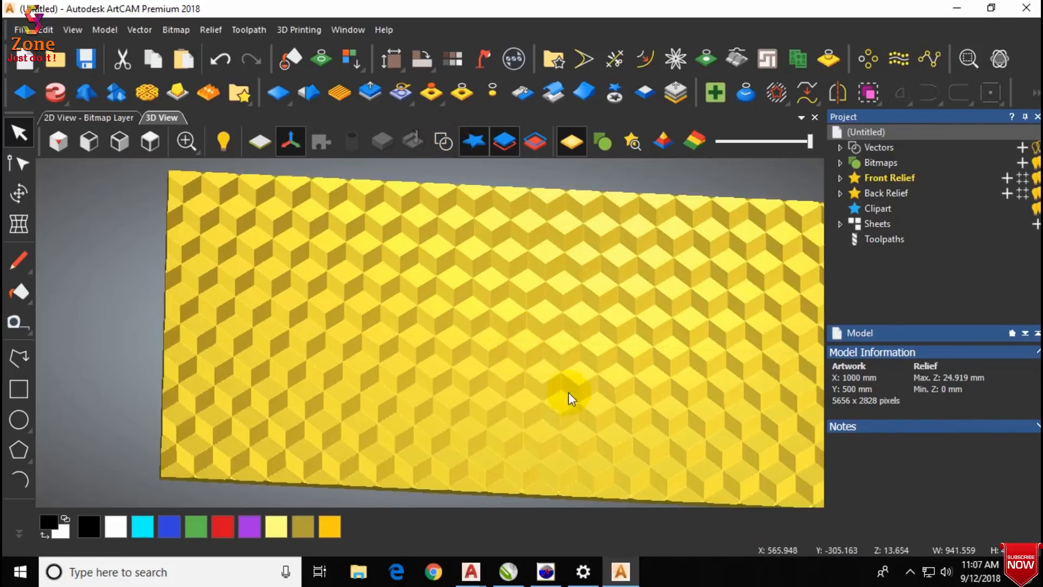
drag(569, 392, 167, 173)
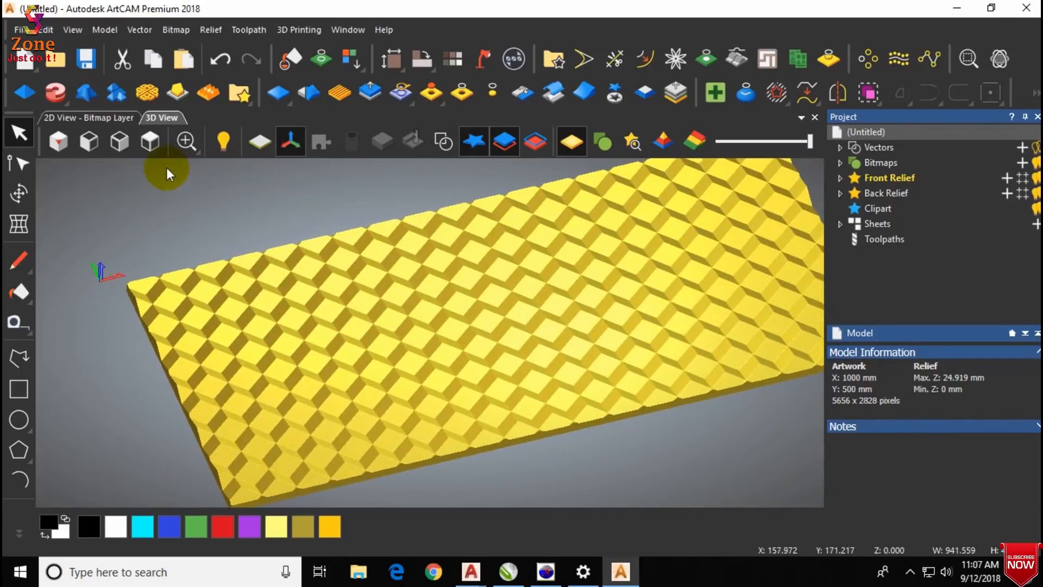
click(149, 143)
scroll(476, 330, up, 3)
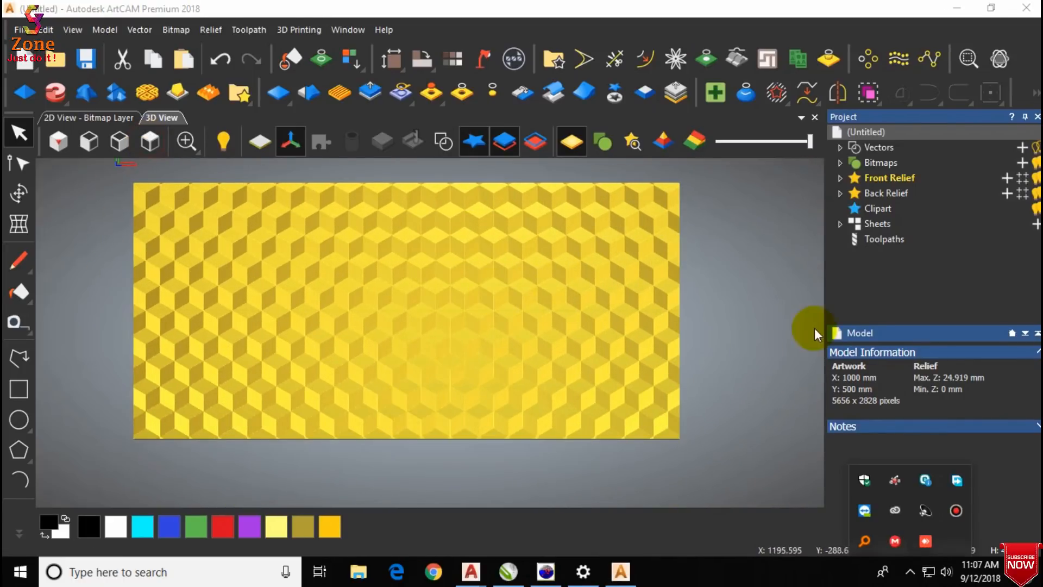
Start a Machine Relief toolpath for the whole relief with the Ball Nose 4 mm as the finishing tool.
click(882, 239)
scroll(864, 497, down, 3)
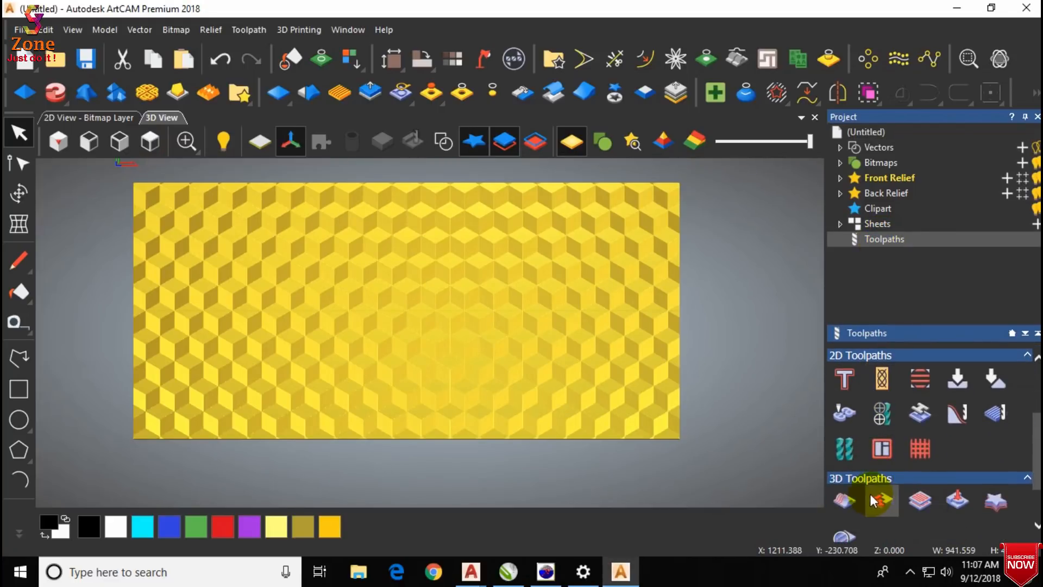
click(846, 498)
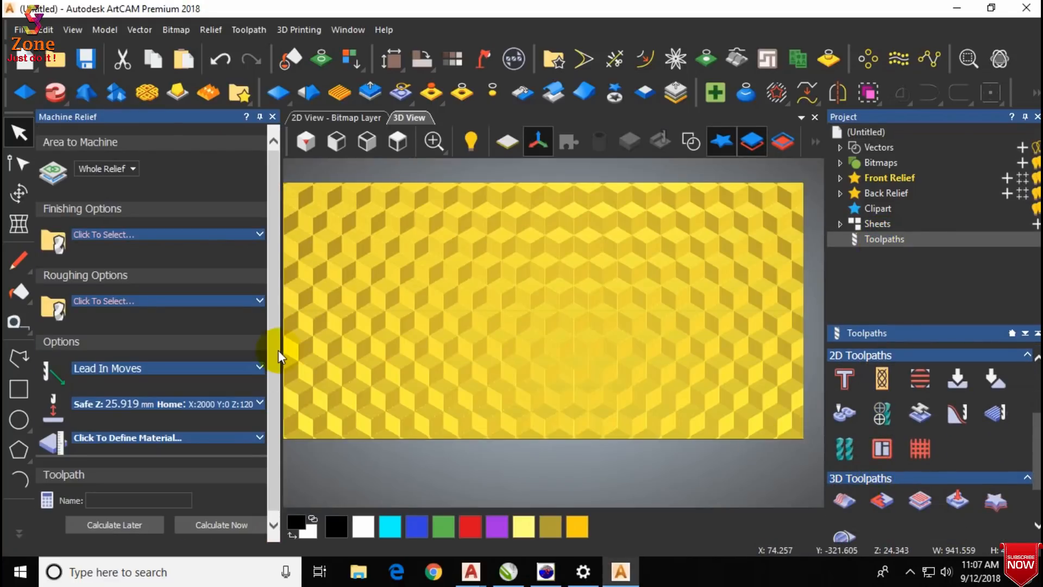
click(209, 234)
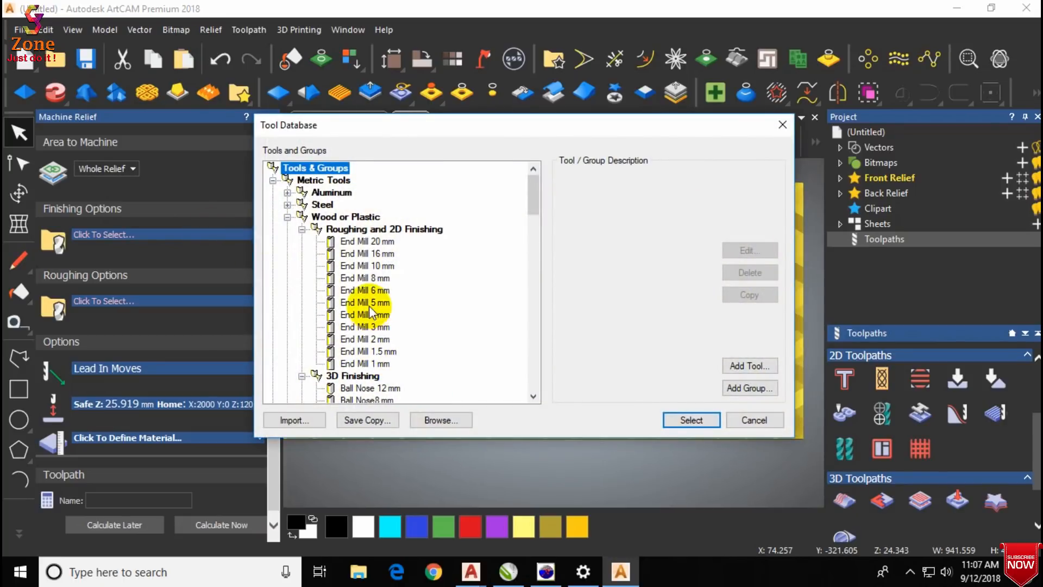
scroll(392, 359, down, 3)
click(369, 327)
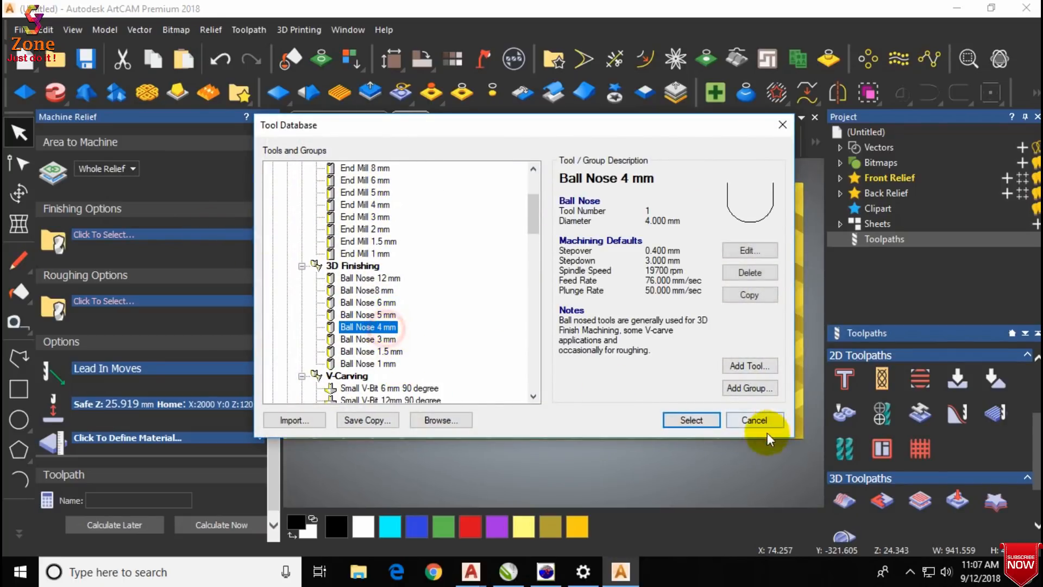
click(691, 420)
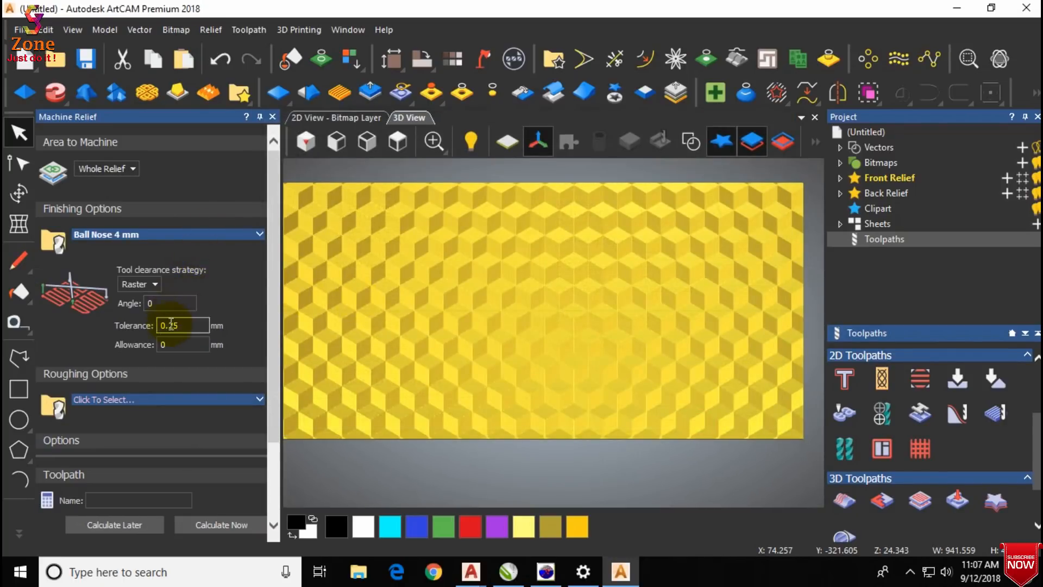
Set the finishing tool's stepover to 0.6 mm, feed rate to 300 mm/sec, plunge rate to 200 mm/sec and raster angle to 45.
click(256, 236)
click(91, 353)
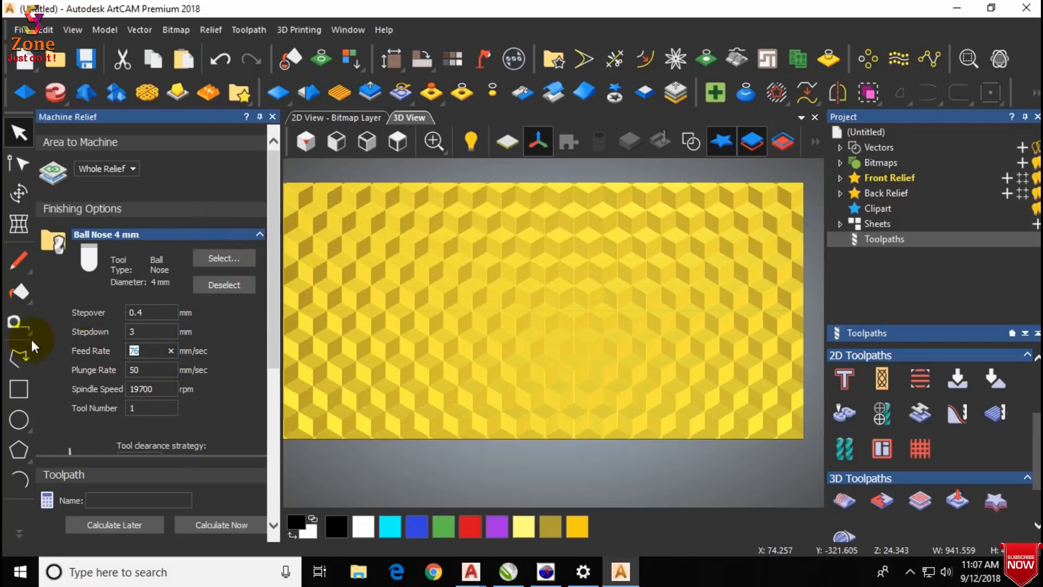
click(151, 369)
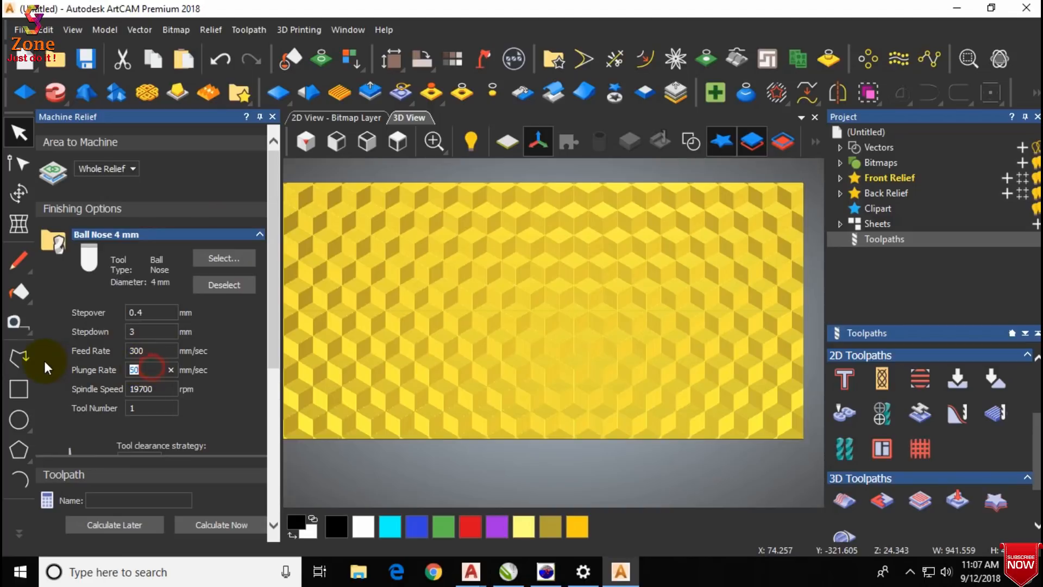
text(0.)
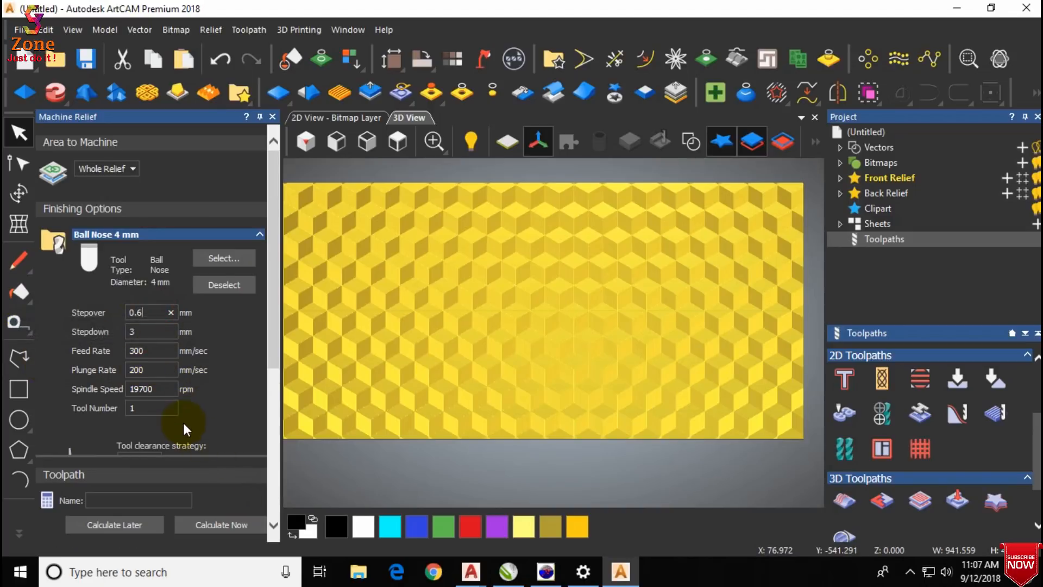
scroll(157, 437, down, 3)
click(196, 377)
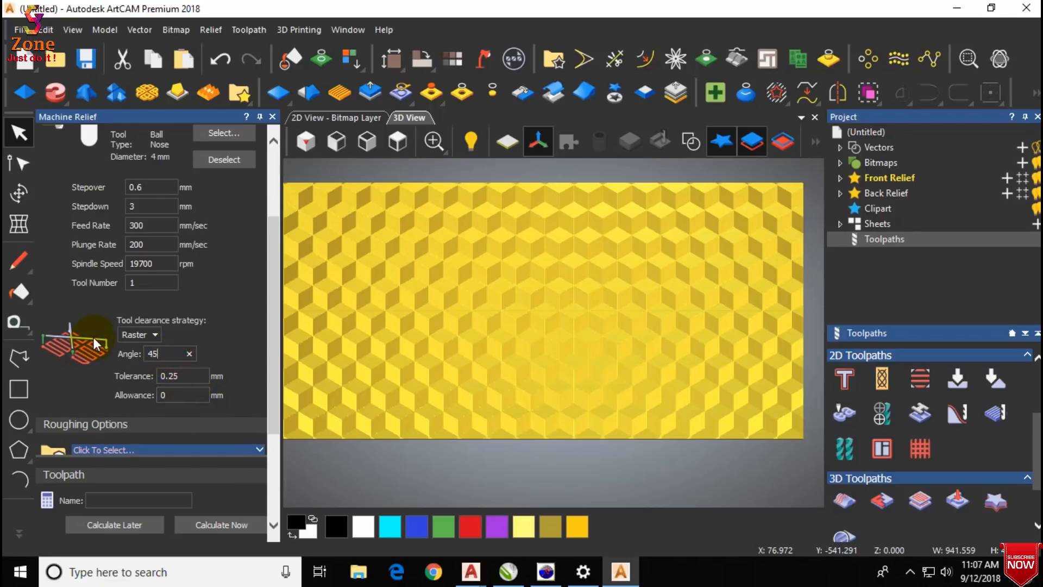
text(45)
Define the material with a thickness of 24.919 mm and zero offsets, and calculate the Machine Relief toolpath.
scroll(205, 385, down, 3)
click(226, 432)
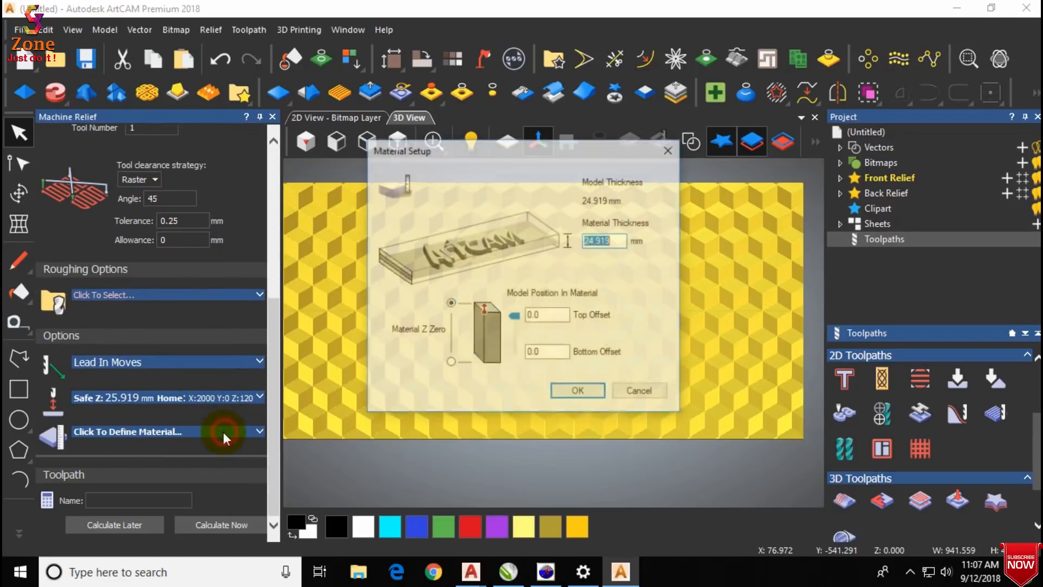
click(579, 391)
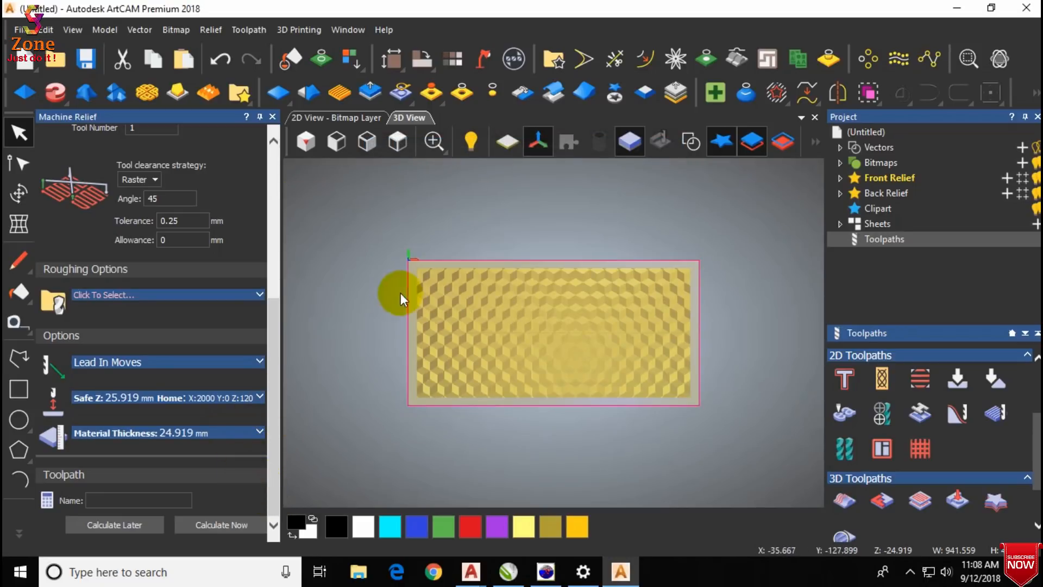
click(223, 527)
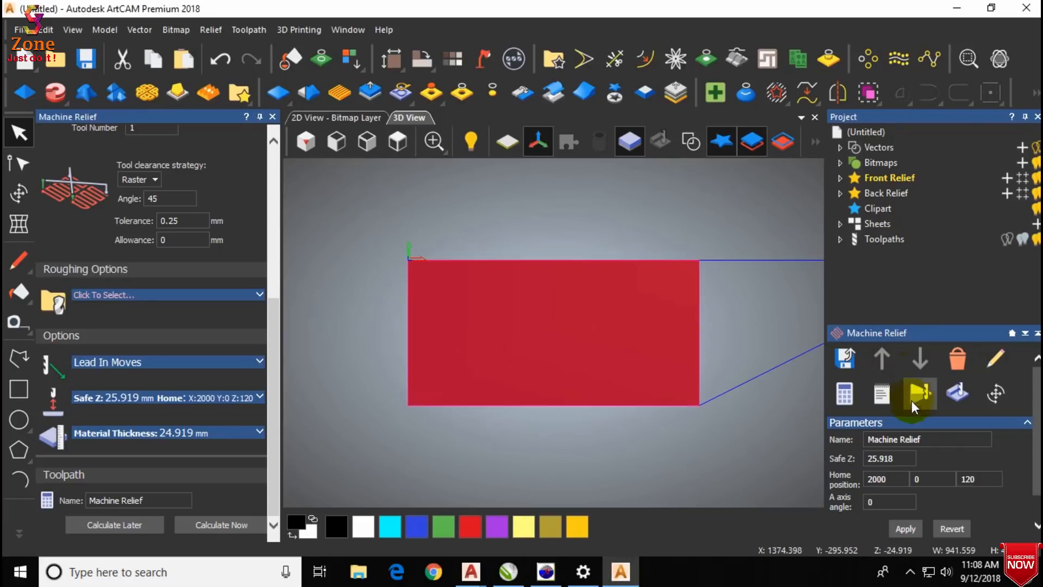
Simulate the Machine Relief toolpath on the whole model at standard resolution, running the playback fast.
click(935, 400)
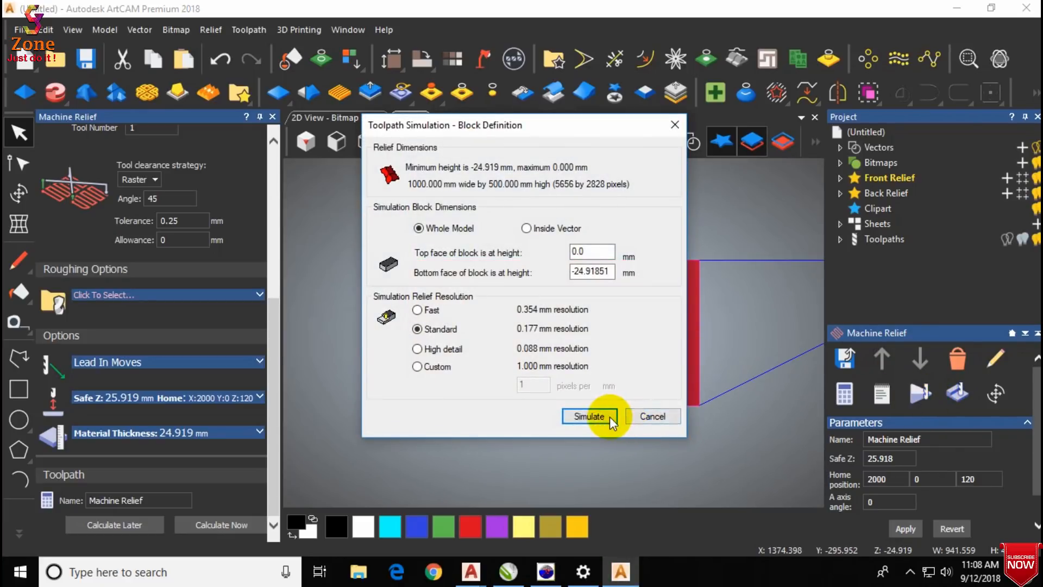
click(598, 416)
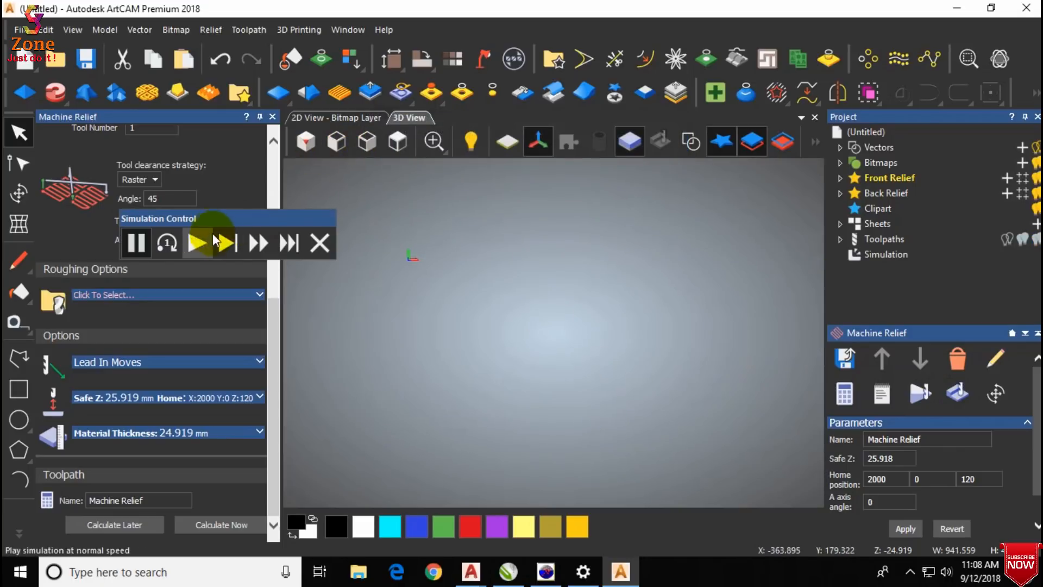
click(257, 243)
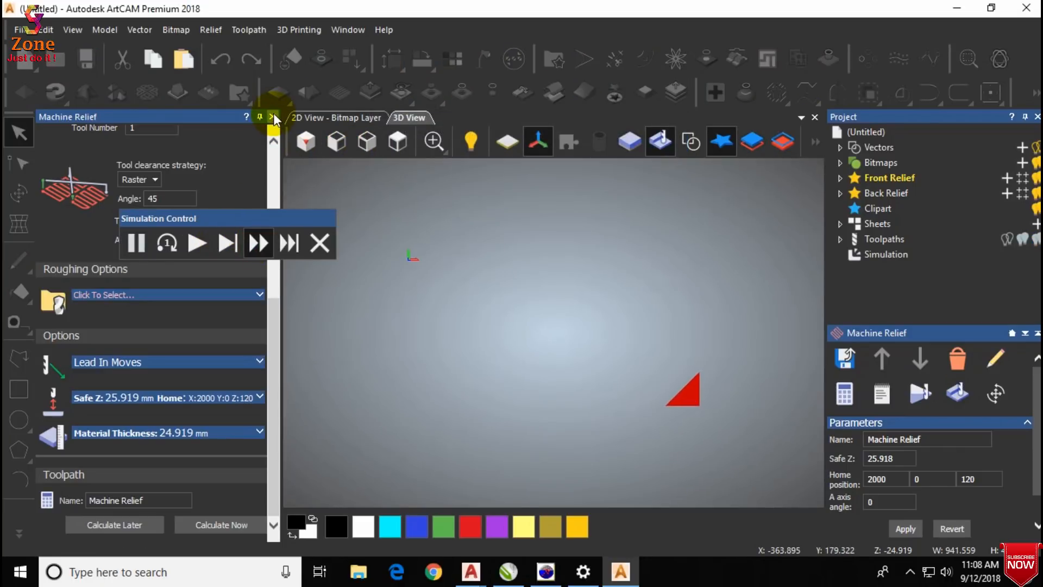
click(272, 117)
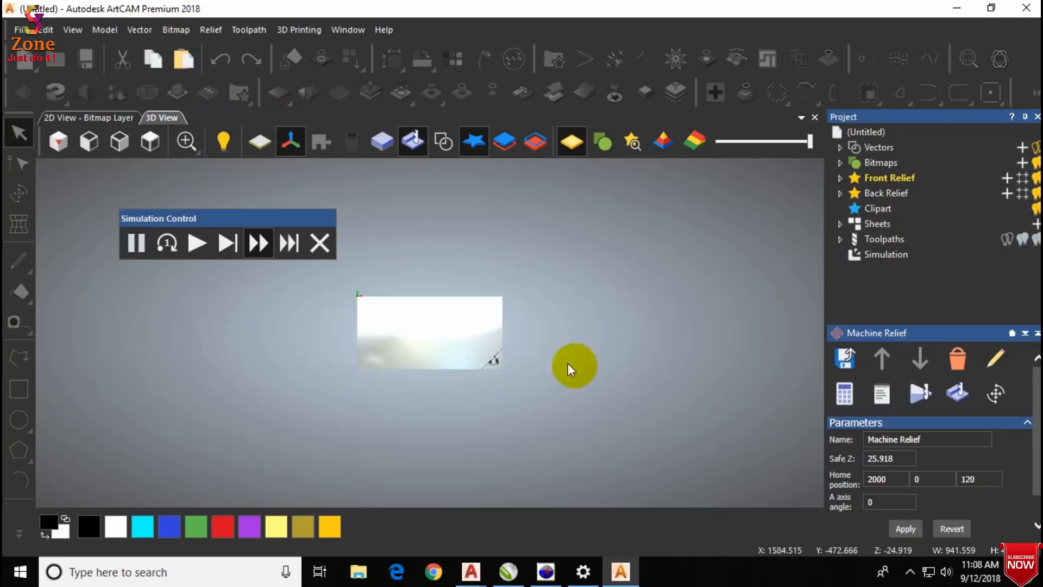
scroll(484, 370, up, 5)
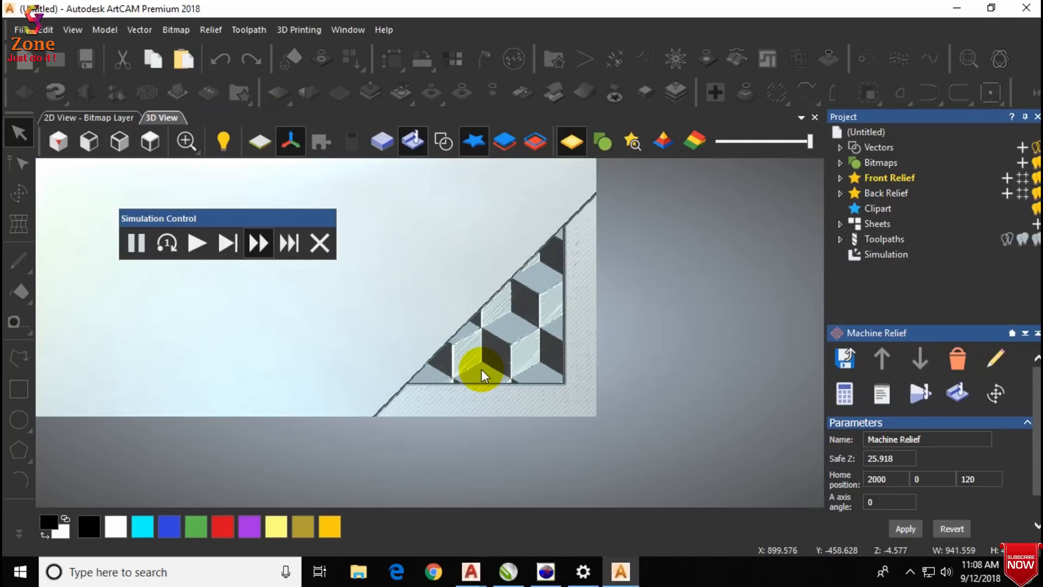
drag(453, 354, 507, 350)
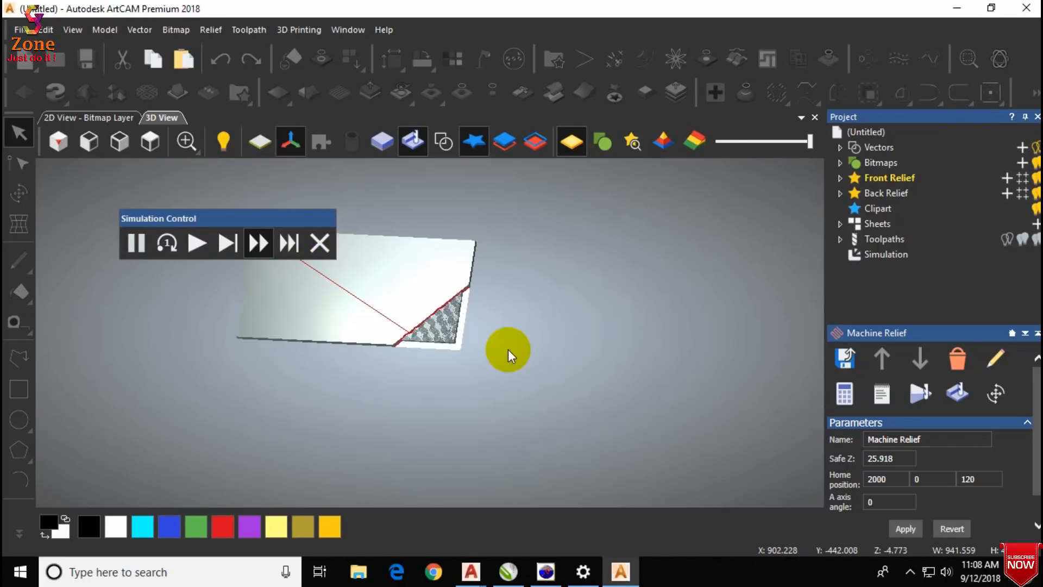
Close the simulation playback controls and inspect the simulated cut from above.
click(318, 243)
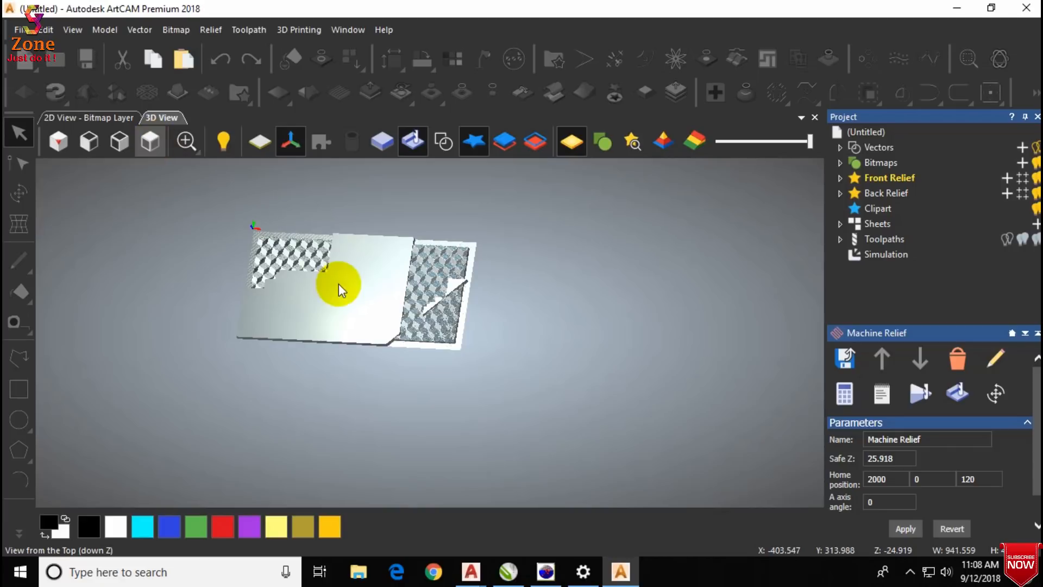
scroll(338, 284, up, 5)
drag(352, 351, 296, 267)
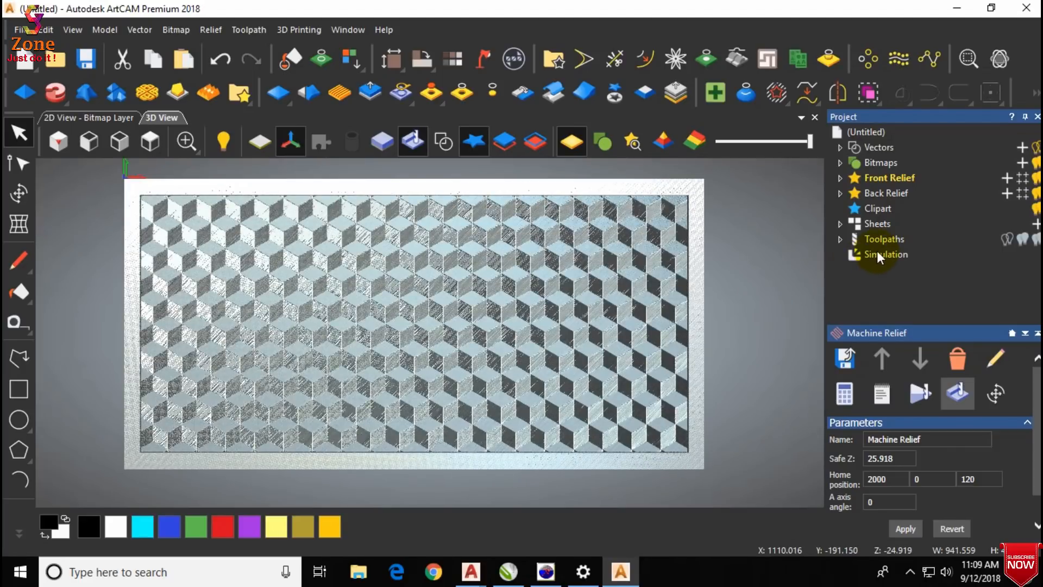
Render the simulation with the Beech (V) material and inspect the wood pattern up close.
click(878, 253)
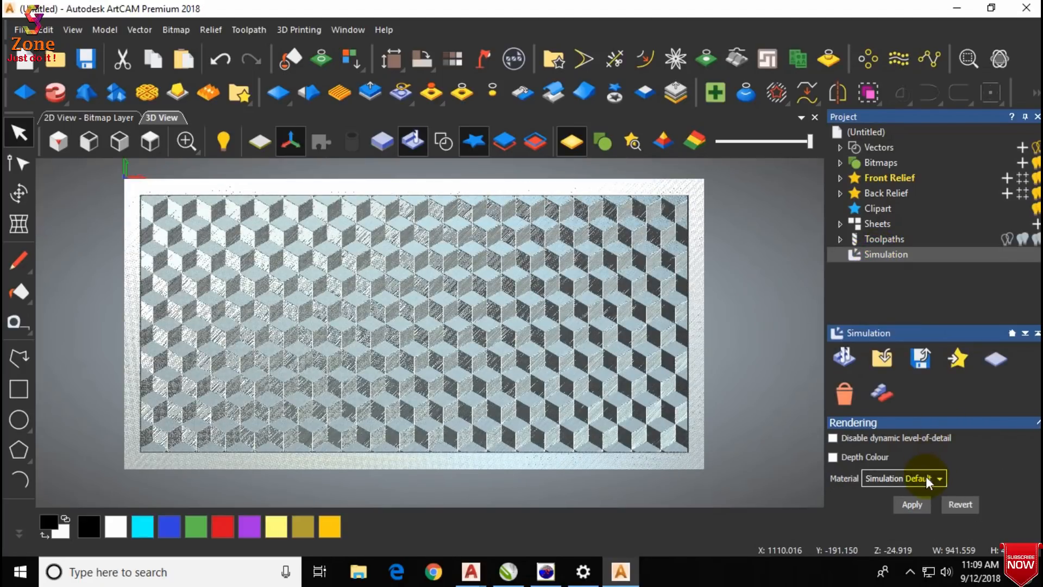
click(925, 477)
scroll(920, 457, down, 2)
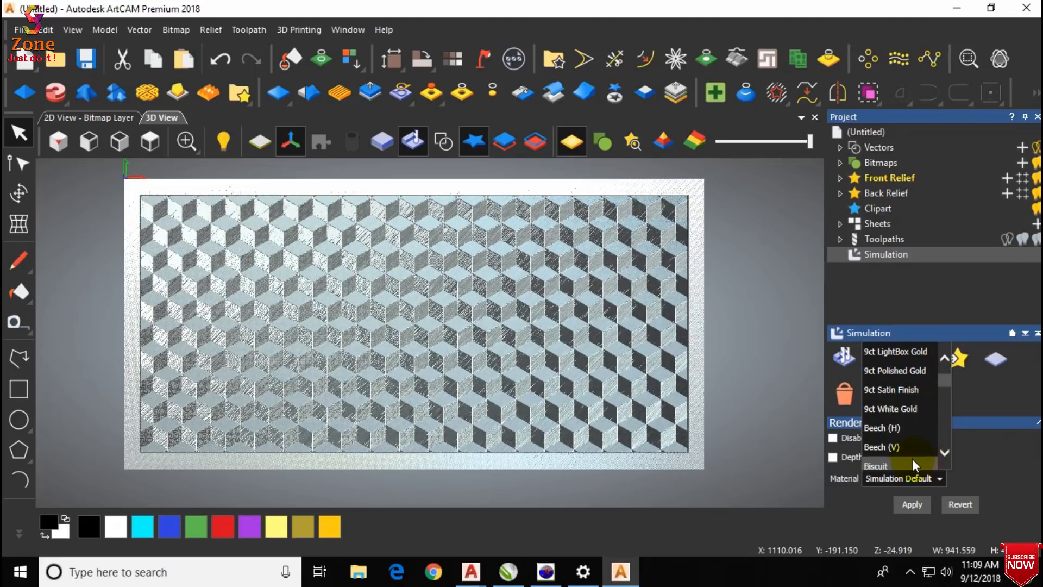
click(895, 447)
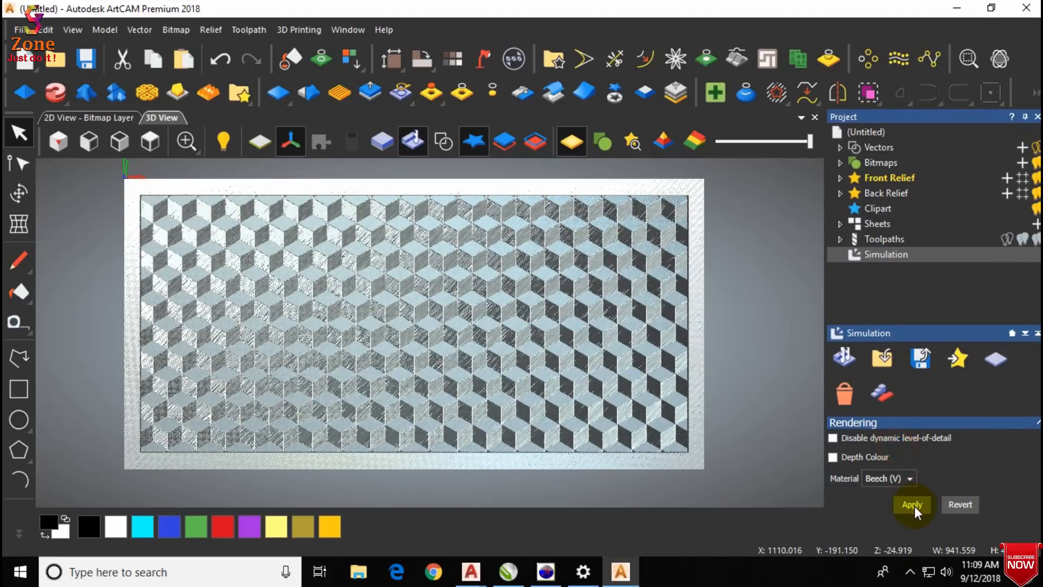
click(914, 503)
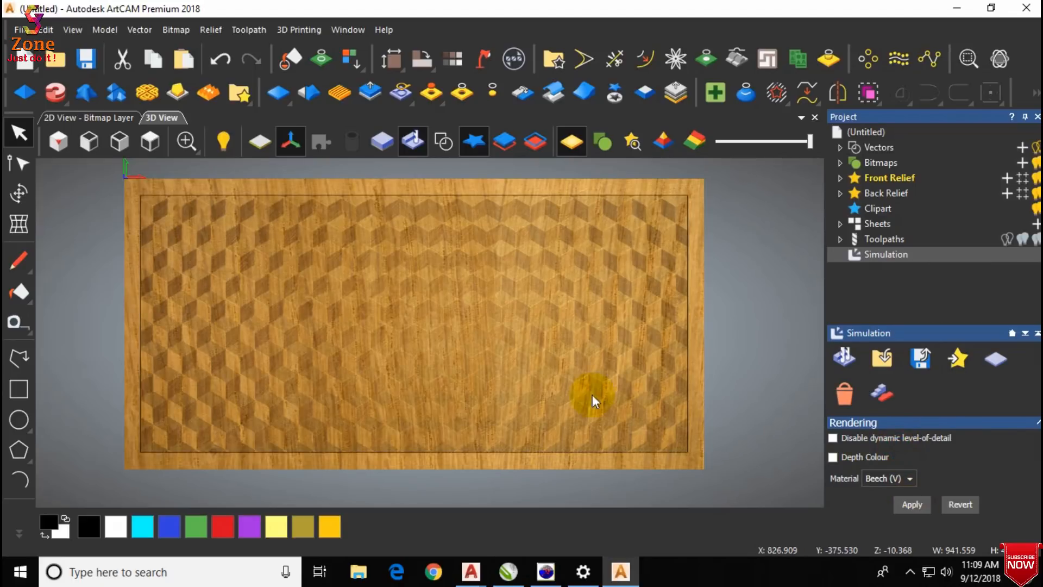
scroll(532, 391, up, 3)
drag(435, 388, 492, 360)
Change the simulation's material to Teak (V) and inspect the rendered panel up close and as a whole.
click(909, 478)
scroll(916, 440, down, 8)
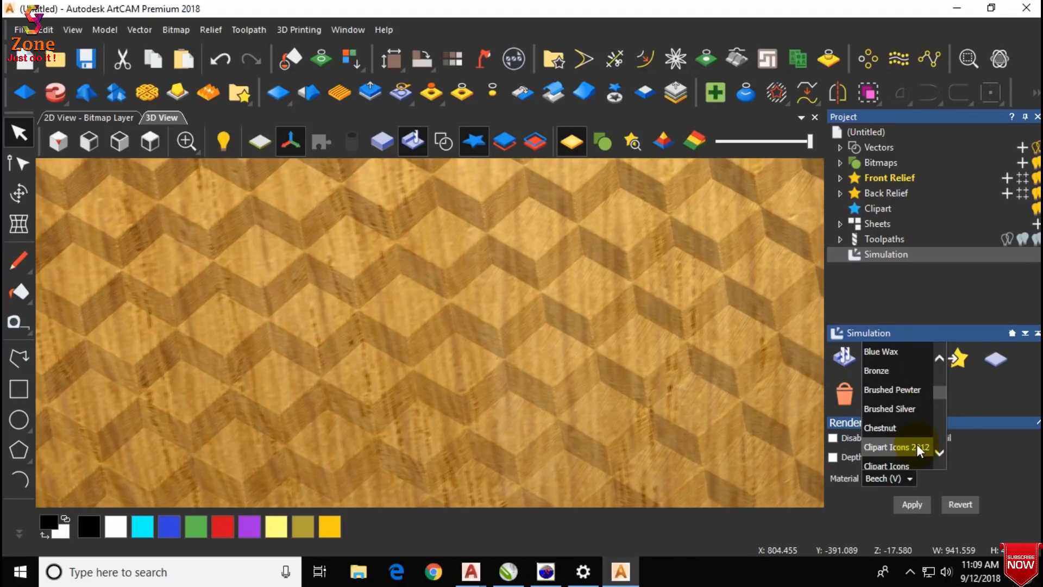
scroll(917, 444, down, 5)
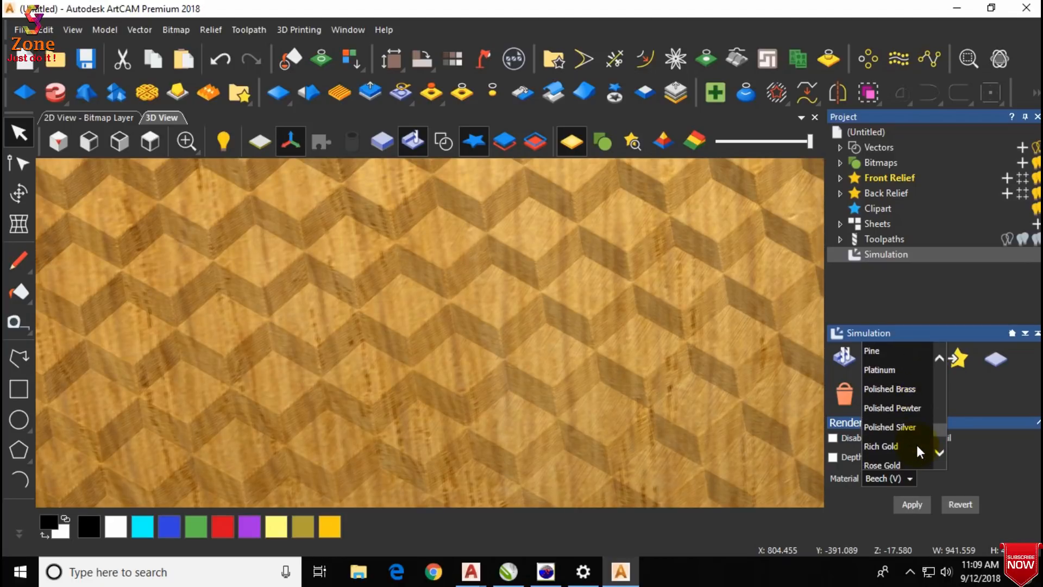
click(886, 459)
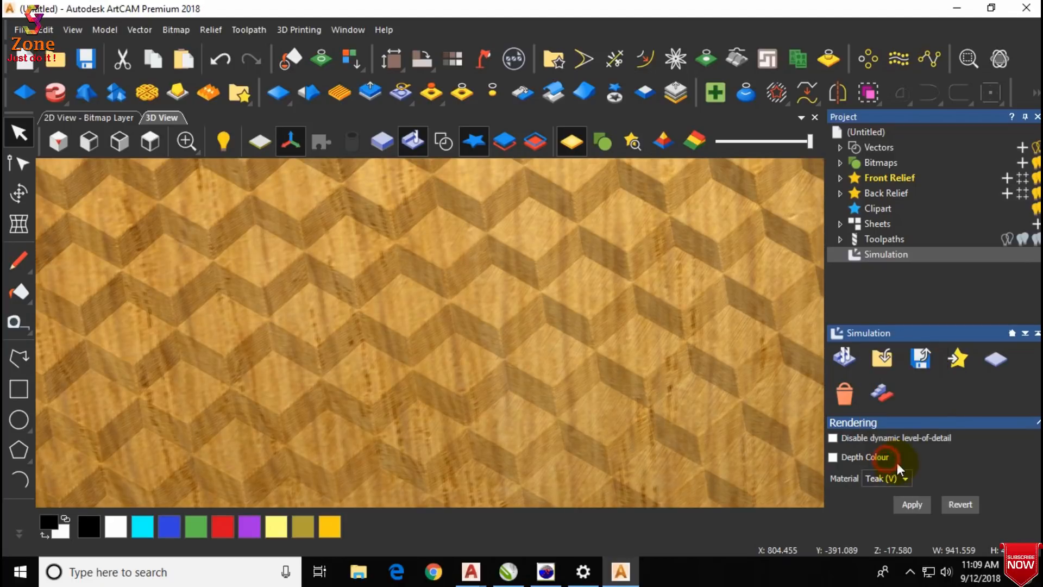
click(908, 503)
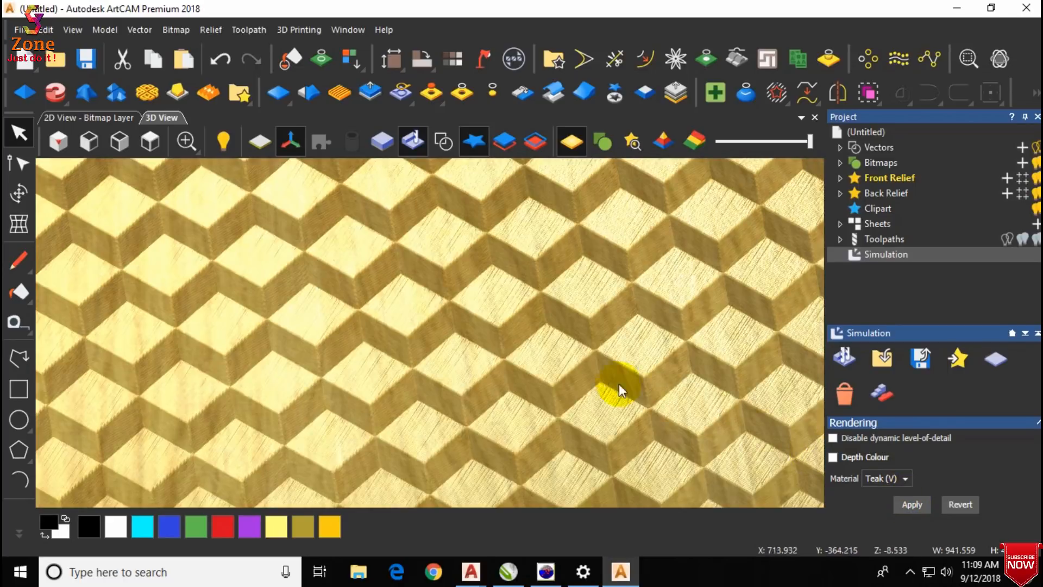
drag(618, 383, 295, 234)
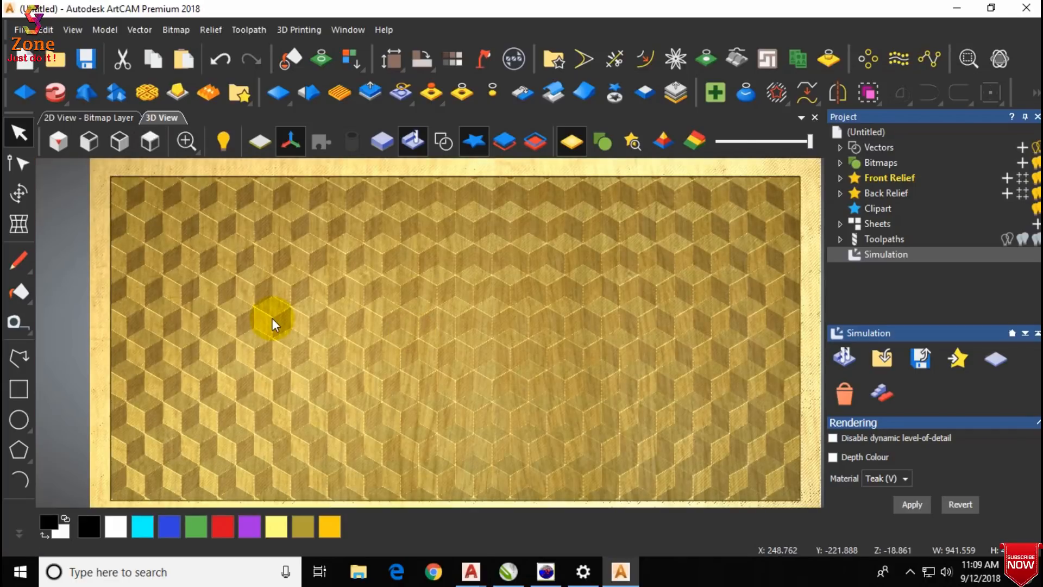
drag(184, 334, 283, 283)
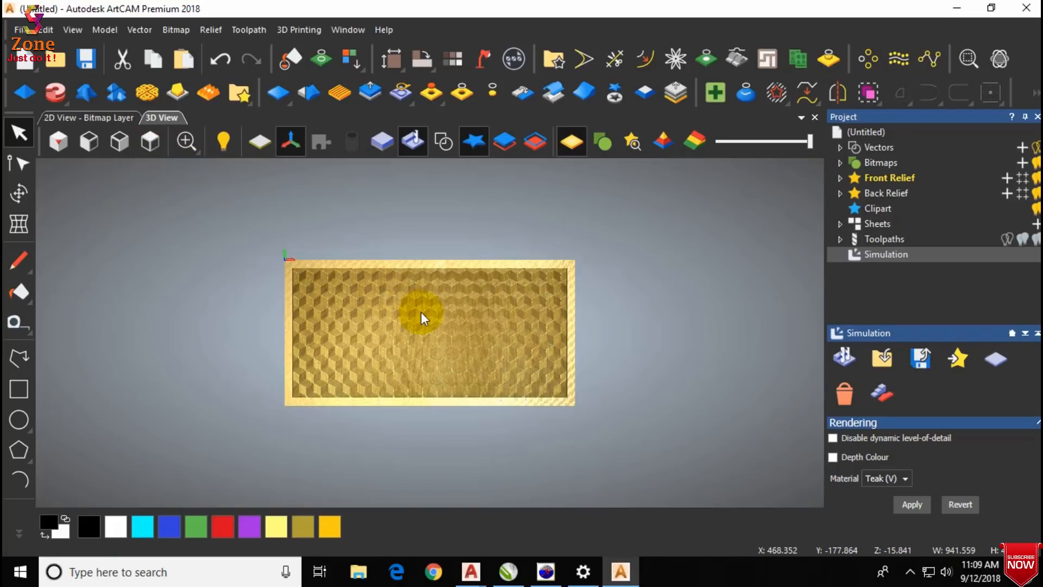
scroll(445, 338, up, 3)
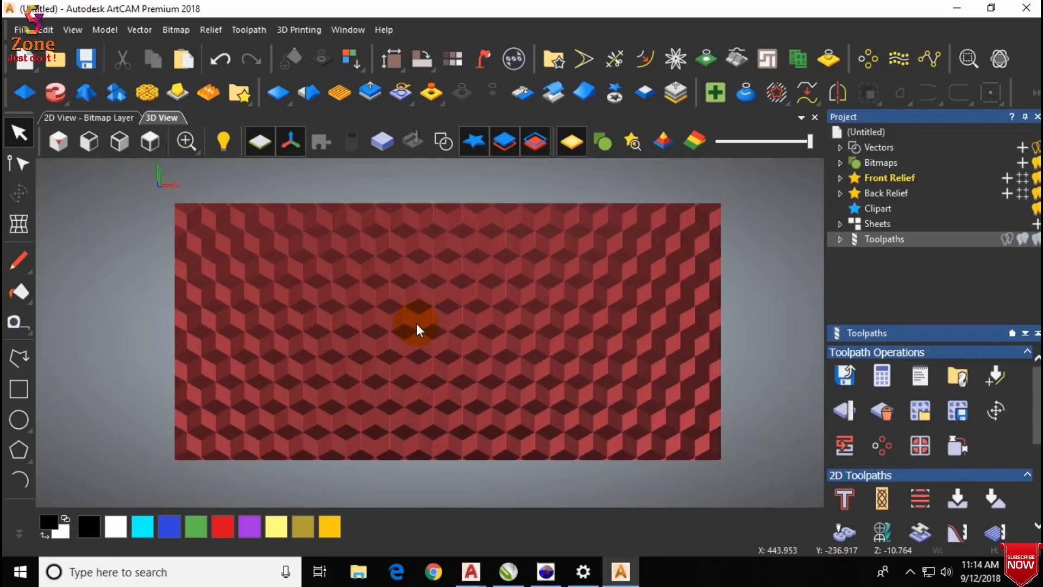
Examine the borderless red relief's interlocking pyramid pattern up close, from an angle and from above.
scroll(419, 337, up, 3)
scroll(407, 359, down, 1)
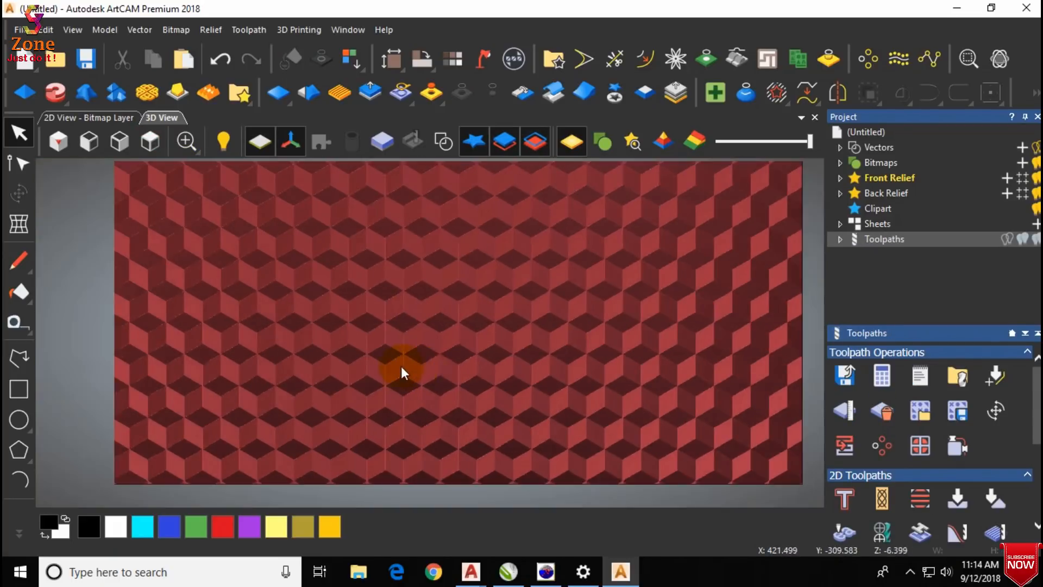
scroll(468, 364, up, 1)
drag(475, 365, 442, 340)
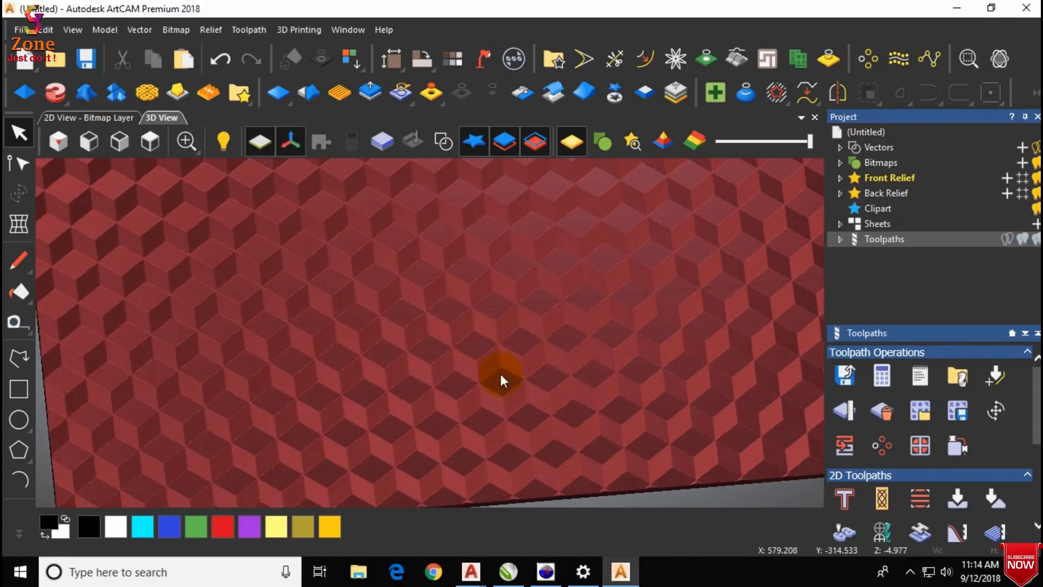
drag(500, 374, 485, 359)
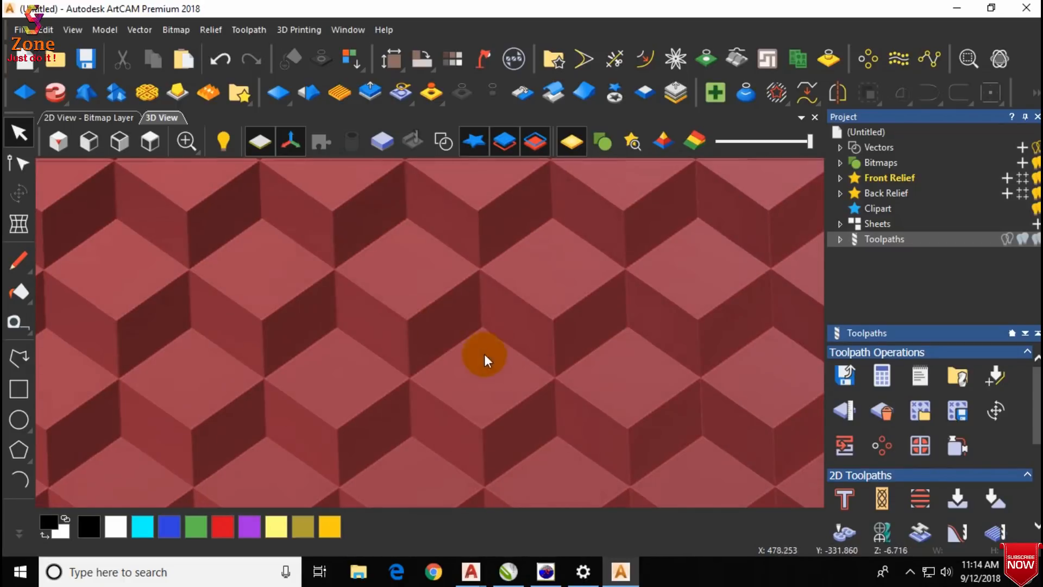
click(150, 141)
scroll(472, 340, up, 5)
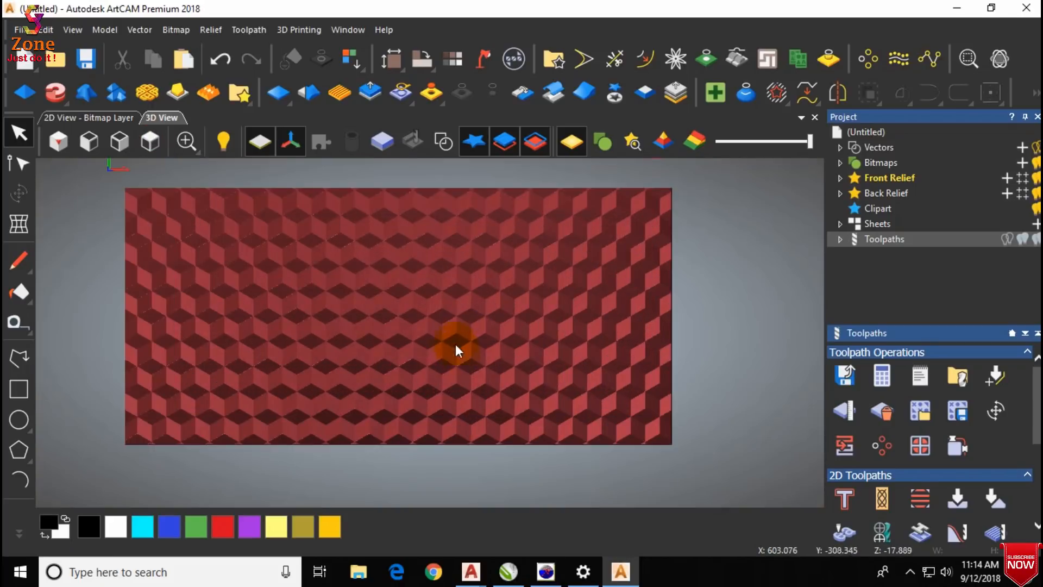
scroll(364, 287, down, 3)
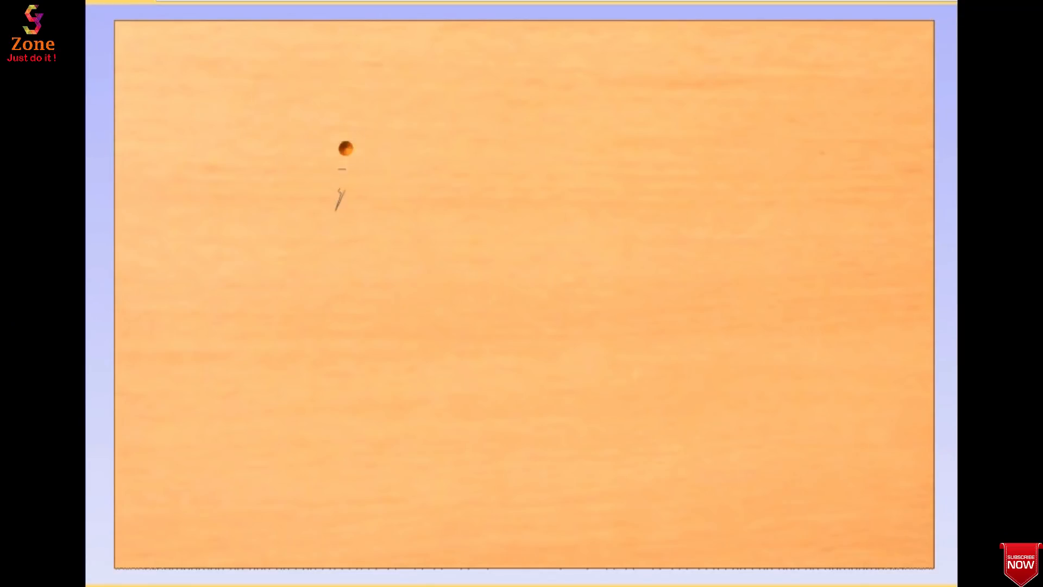